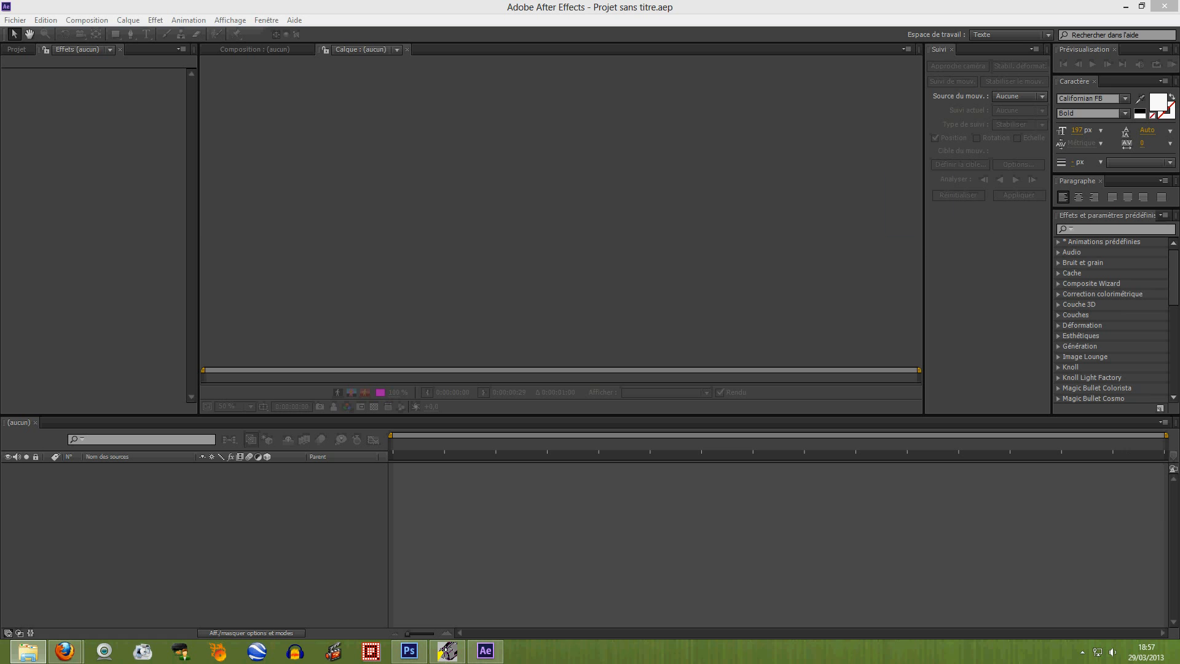
Import the 00004.MTS clip, create a composition from it and dismiss the ray-traced 3D alert.
{"action": "left_click_drag", "start_coordinate": [452, 235], "coordinate": [124, 271]}
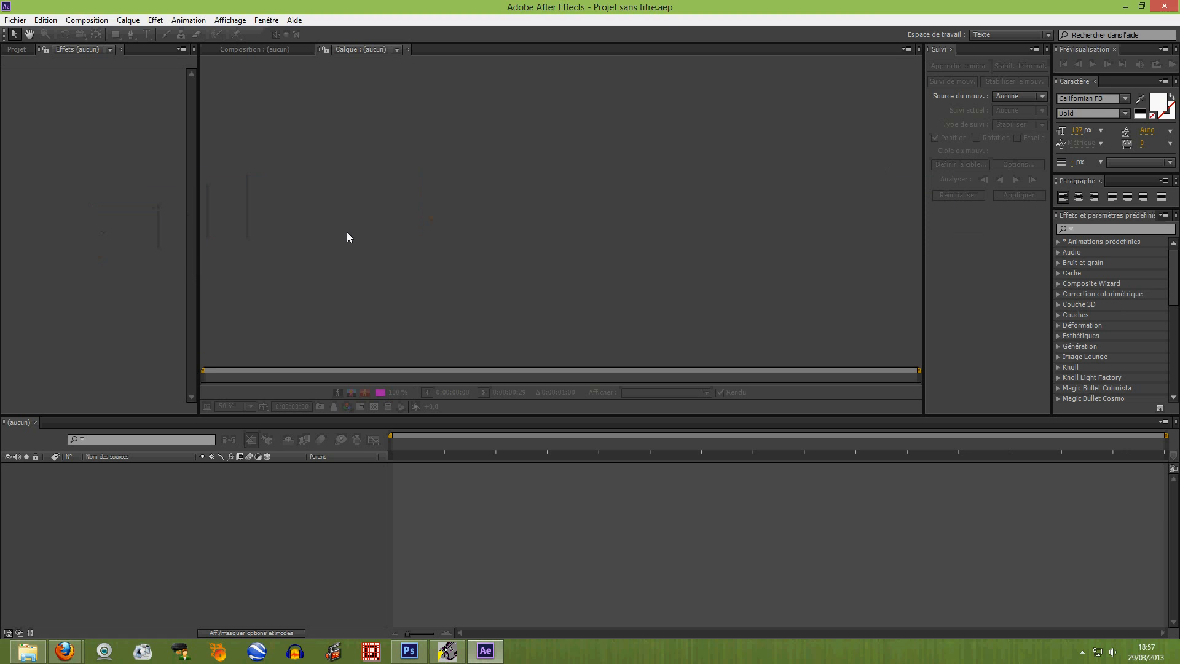
{"action": "left_click", "coordinate": [24, 22]}
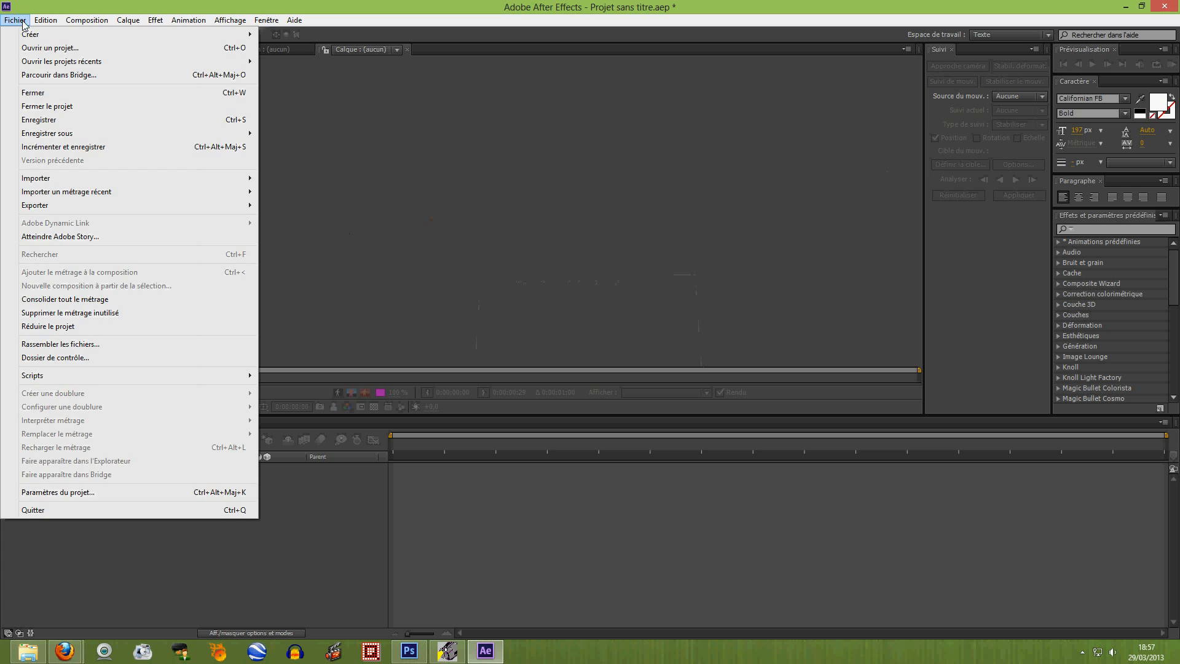
{"action": "left_click", "coordinate": [23, 22]}
{"action": "left_click", "coordinate": [23, 50]}
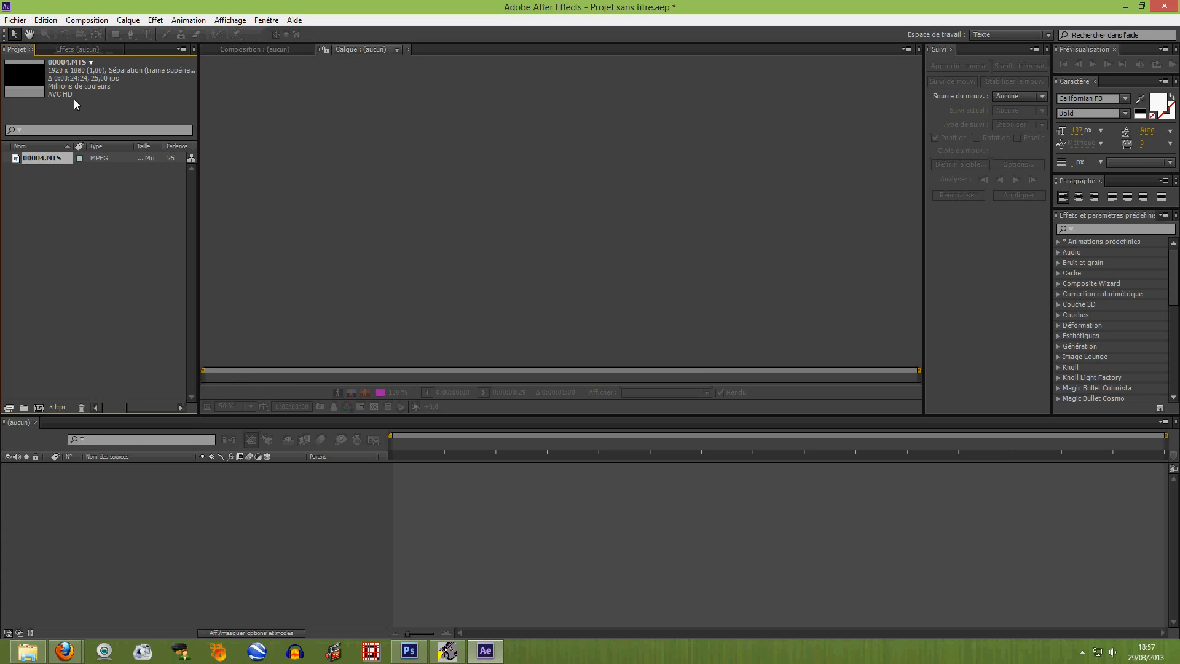
{"action": "mouse_move", "coordinate": [46, 157]}
{"action": "left_mouse_down"}
{"action": "mouse_move", "coordinate": [123, 449]}
{"action": "mouse_move", "coordinate": [122, 504]}
{"action": "left_mouse_up"}
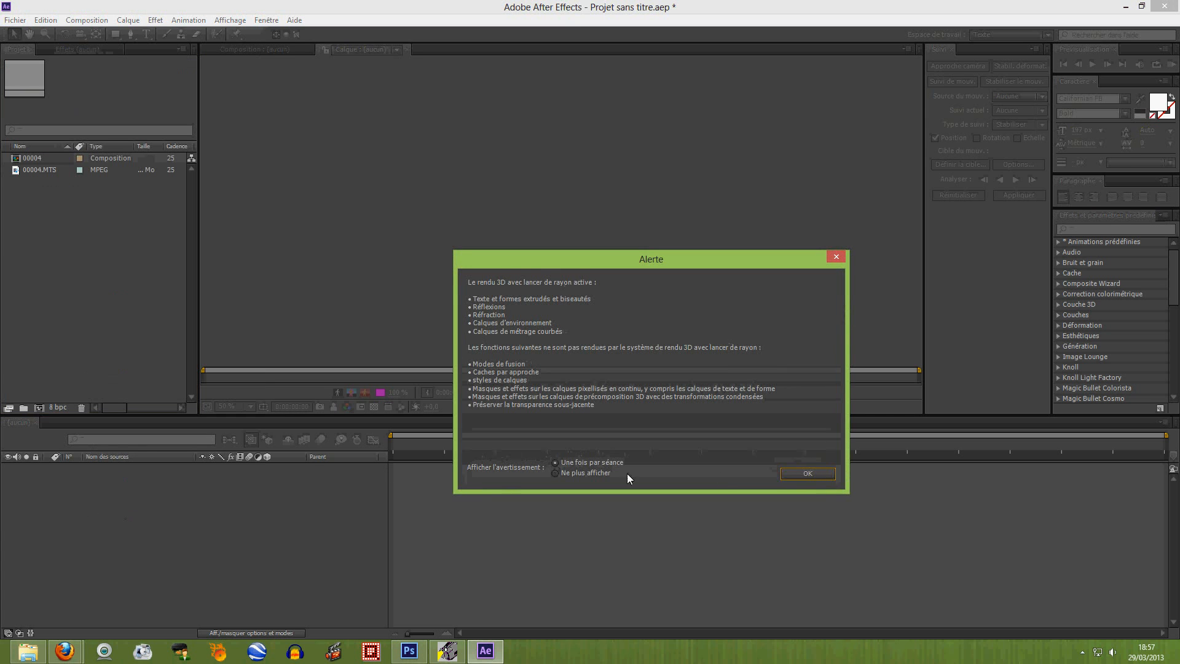
{"action": "left_click", "coordinate": [797, 474]}
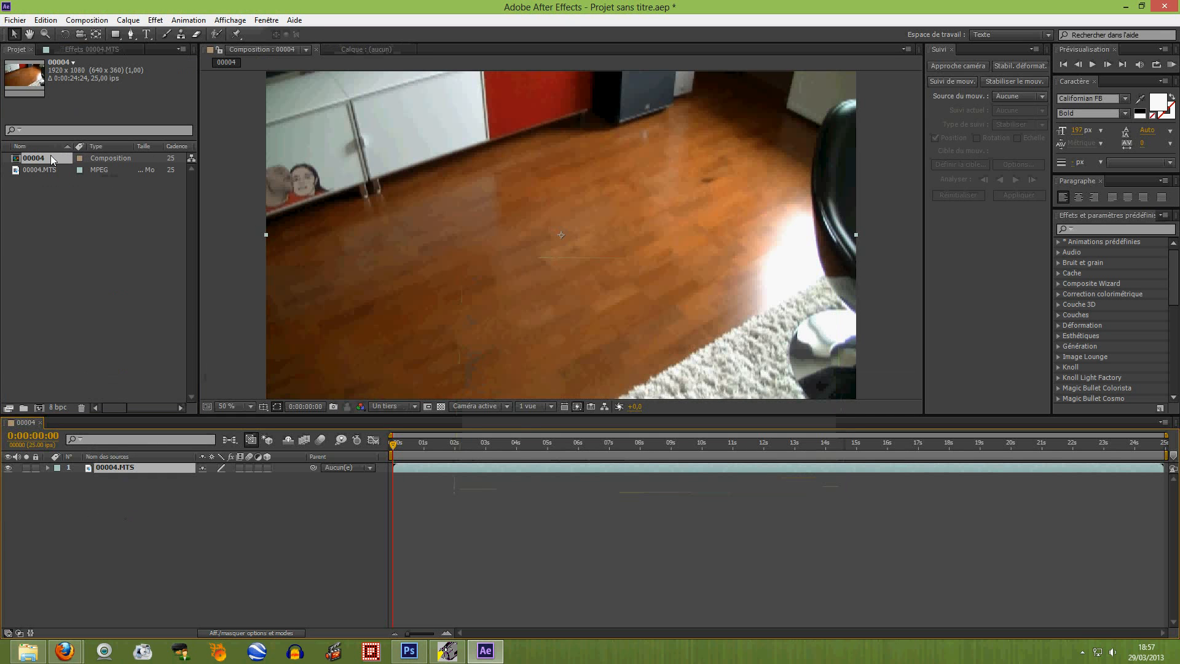
{"action": "right_click", "coordinate": [50, 157]}
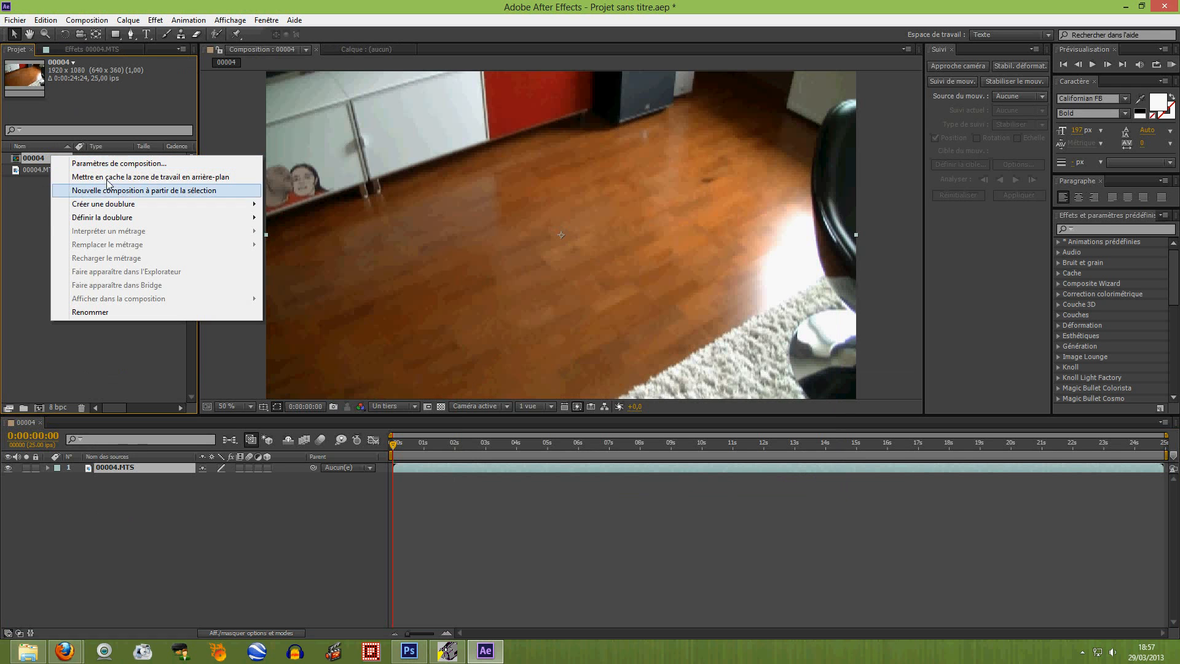
{"action": "left_click", "coordinate": [37, 227]}
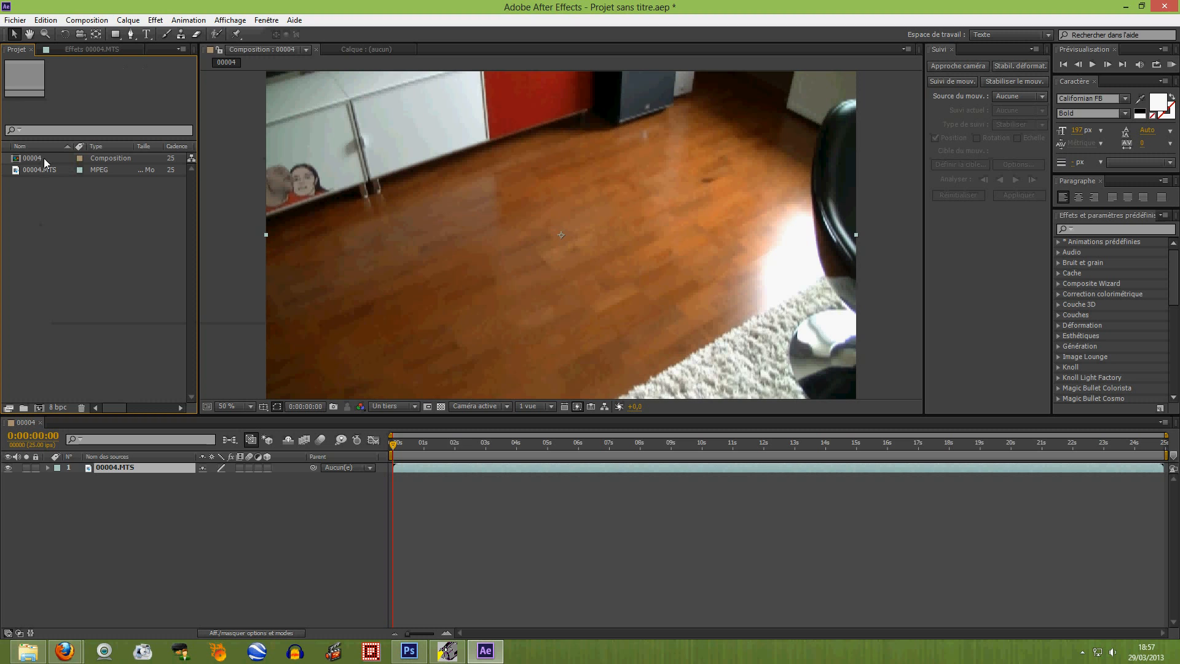
{"action": "left_click", "coordinate": [167, 506]}
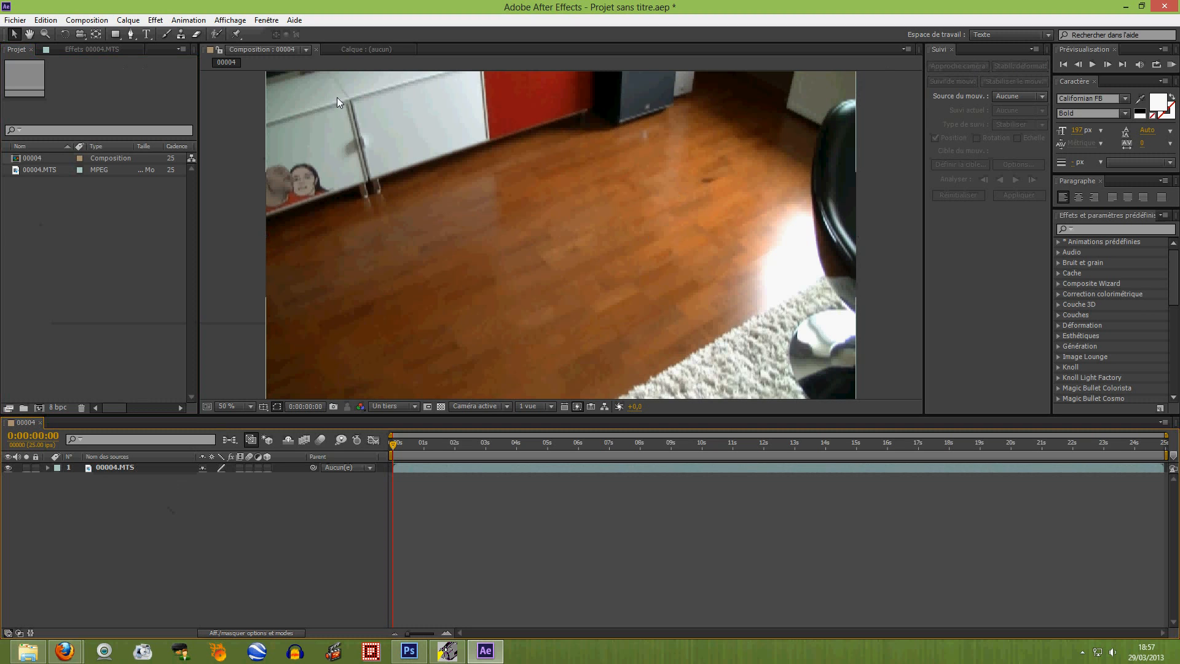
Apply 3D camera tracking to the 00004.MTS layer.
{"action": "left_click", "coordinate": [406, 121]}
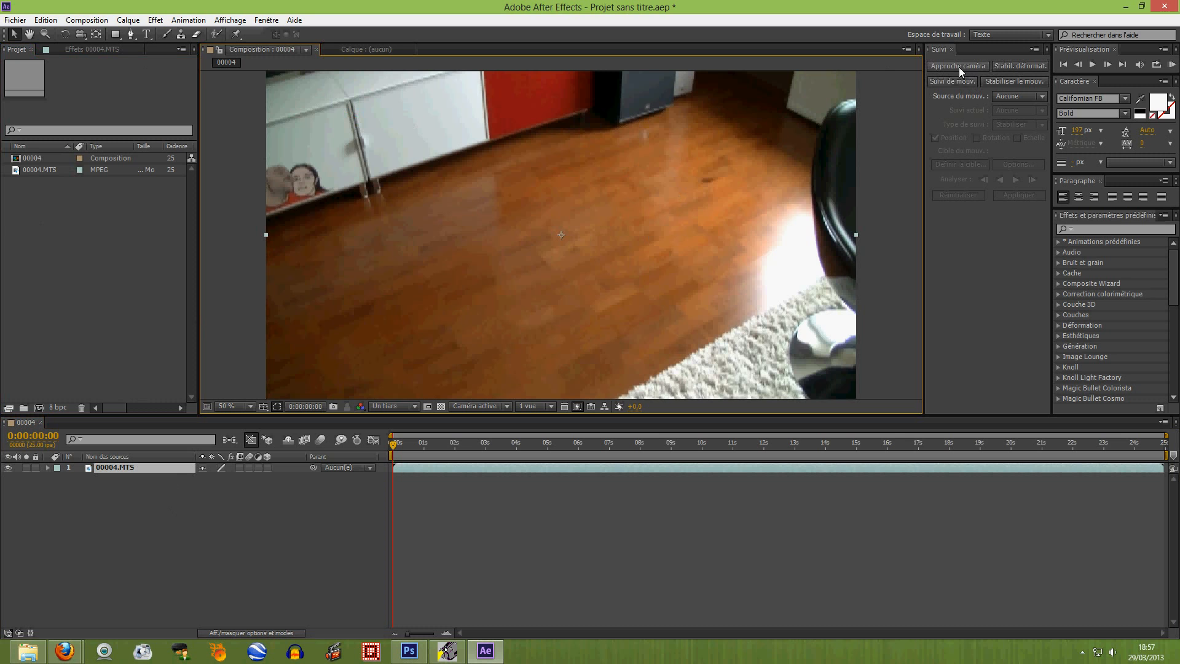
{"action": "left_click", "coordinate": [267, 20]}
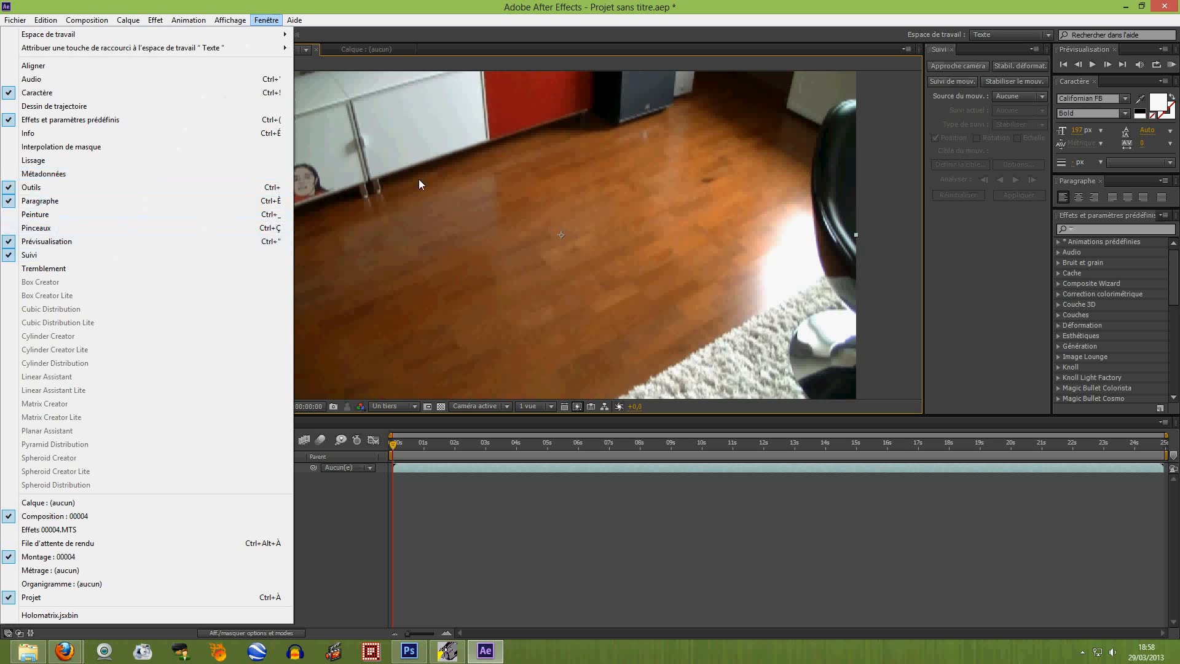
{"action": "left_click", "coordinate": [419, 145]}
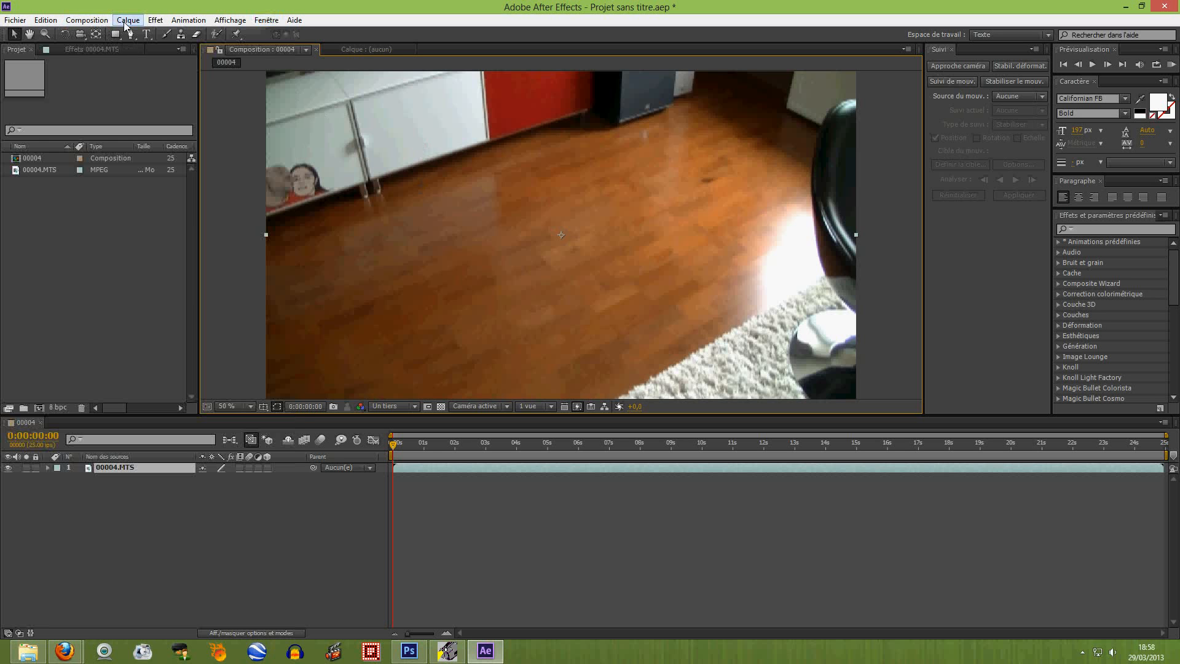
{"action": "left_click", "coordinate": [154, 19]}
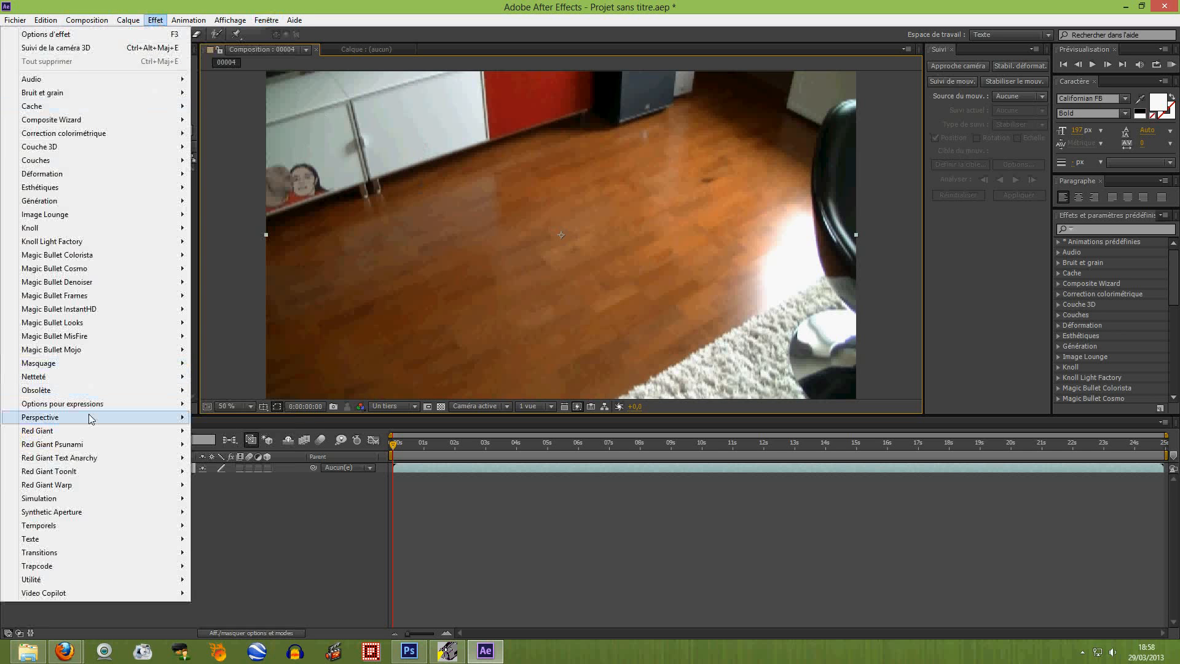
{"action": "mouse_move", "coordinate": [89, 417]}
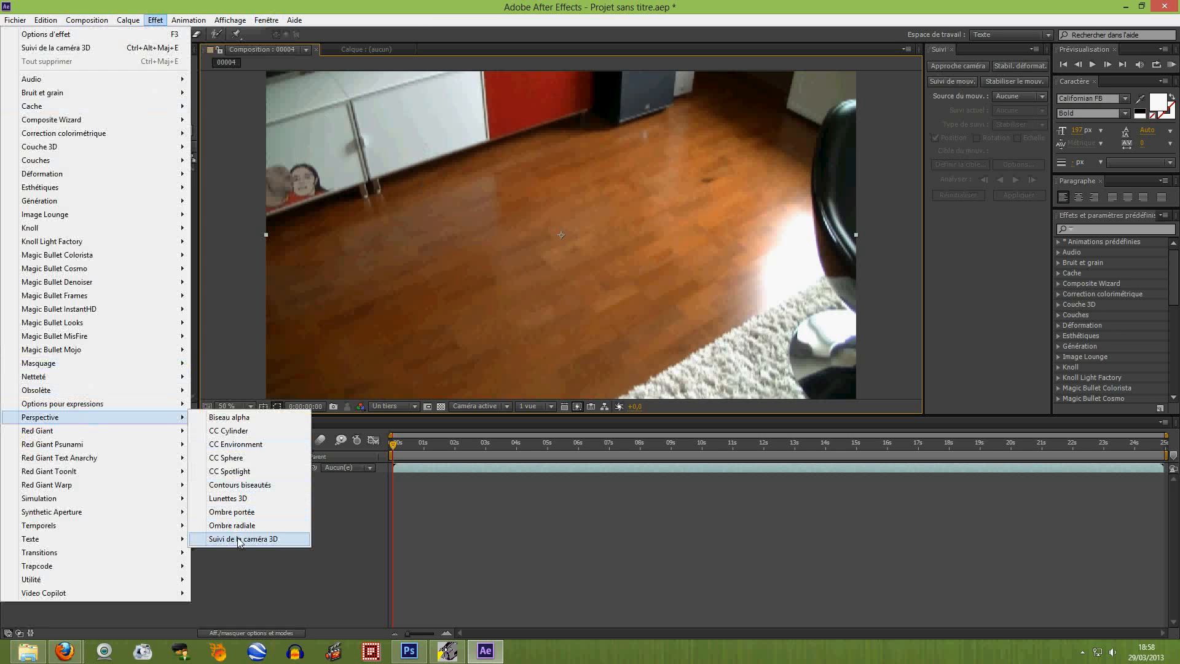
{"action": "left_click", "coordinate": [951, 65]}
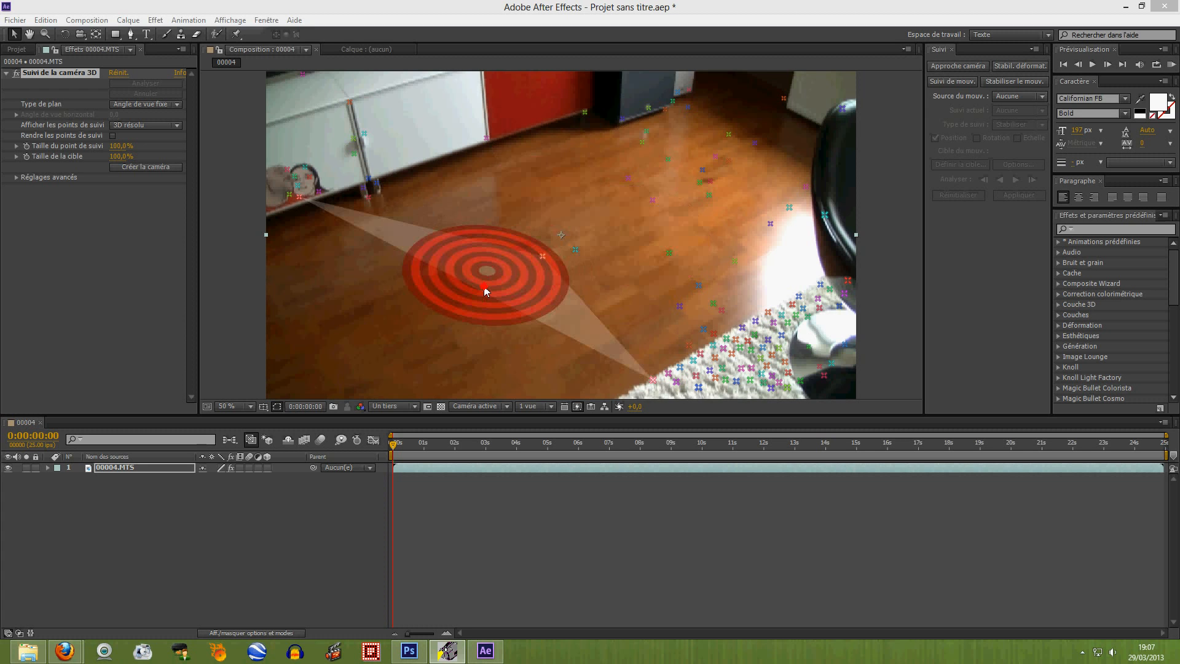
Try different target sizes for the tracker's floor target, including 296% and 276%.
{"action": "left_click", "coordinate": [485, 286]}
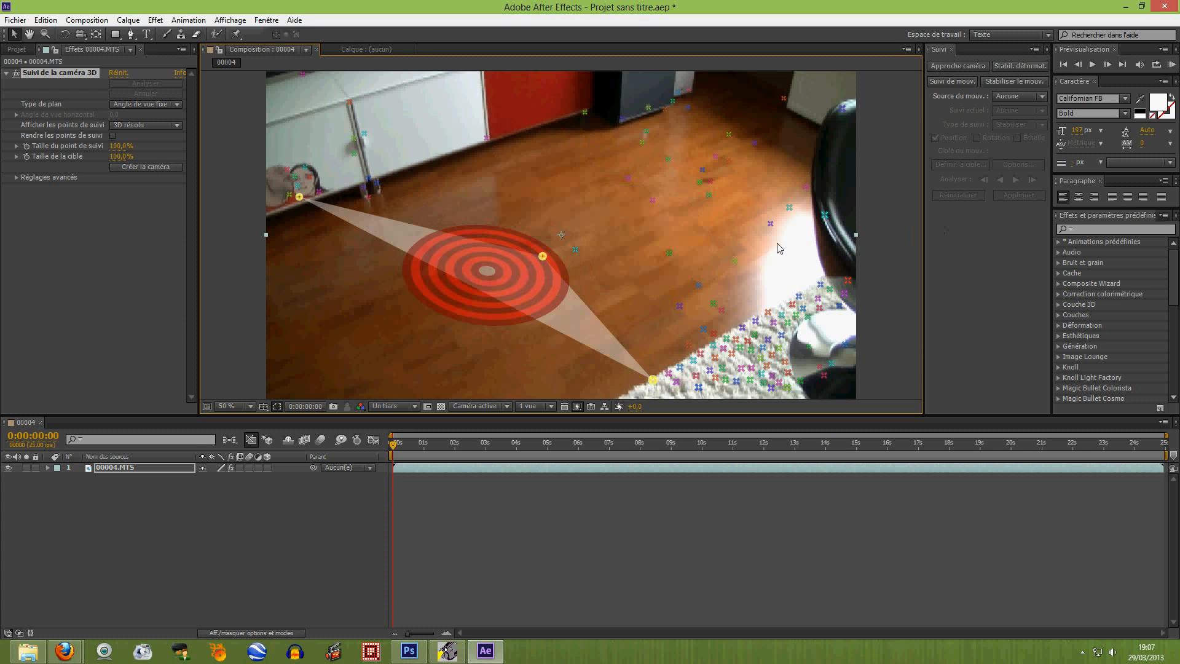
{"action": "left_click_drag", "start_coordinate": [121, 157], "coordinate": [249, 162]}
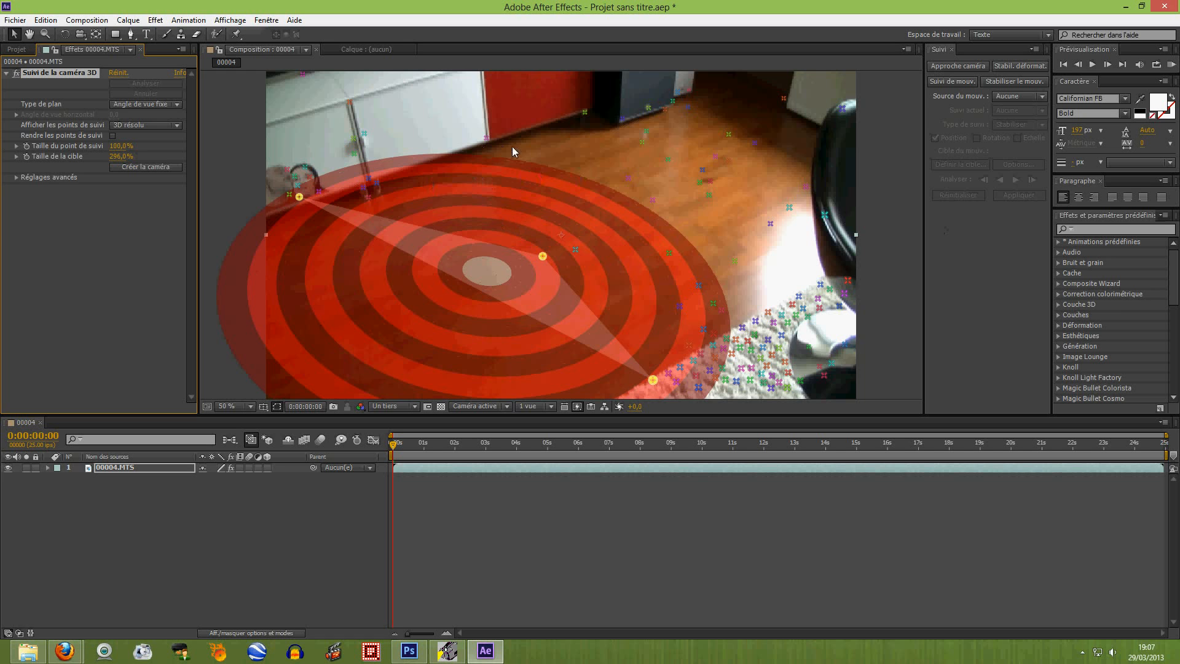
{"action": "left_click_drag", "start_coordinate": [131, 159], "coordinate": [114, 160]}
{"action": "left_click", "coordinate": [597, 155]}
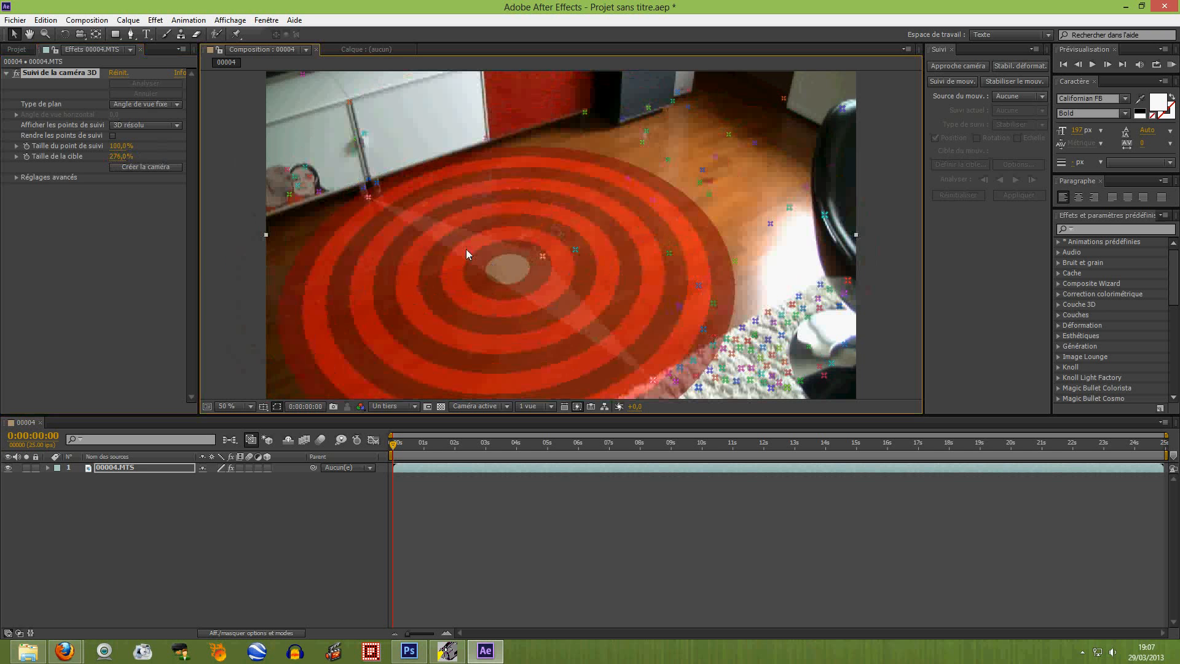
{"action": "left_click_drag", "start_coordinate": [118, 160], "coordinate": [54, 161]}
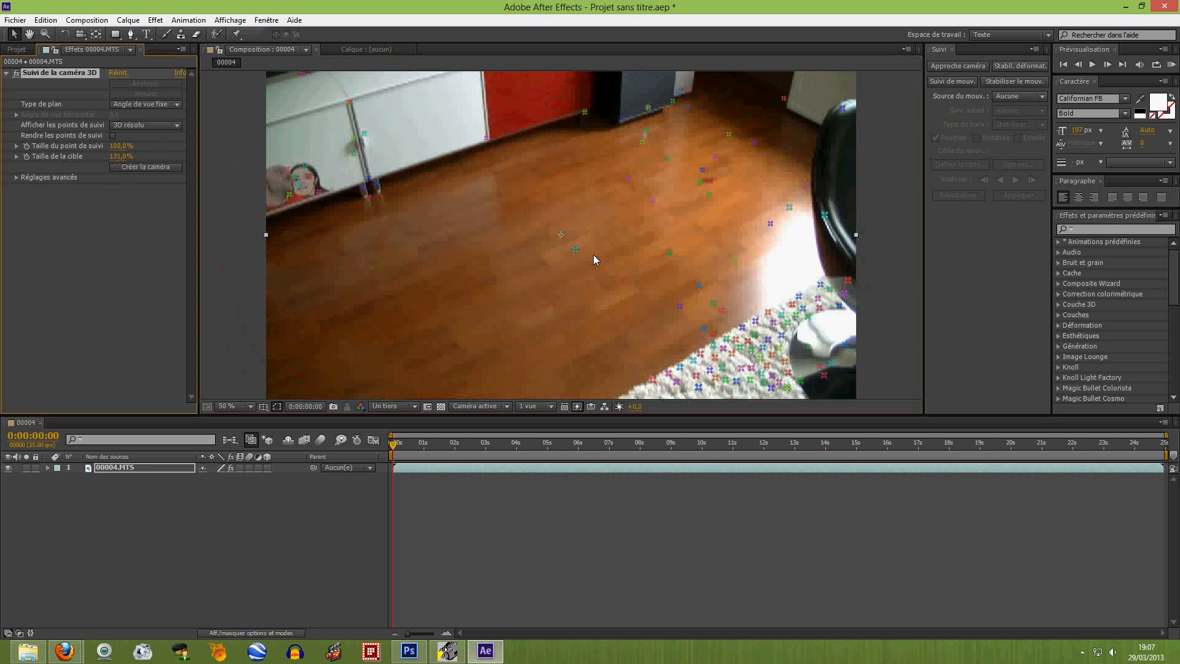
Try placing the target on three track points in the middle of the floor and on a neighbouring point group.
{"action": "left_click", "coordinate": [542, 256]}
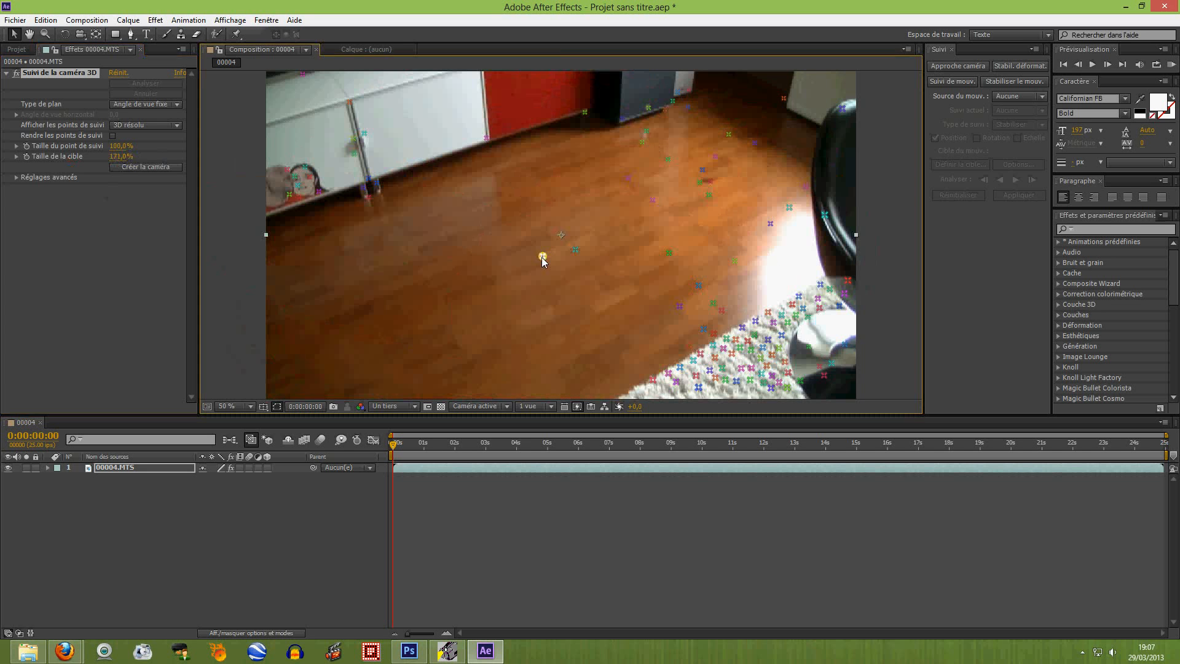
{"action": "left_click", "coordinate": [575, 250], "text": "shift"}
{"action": "left_click", "coordinate": [652, 201], "text": "shift"}
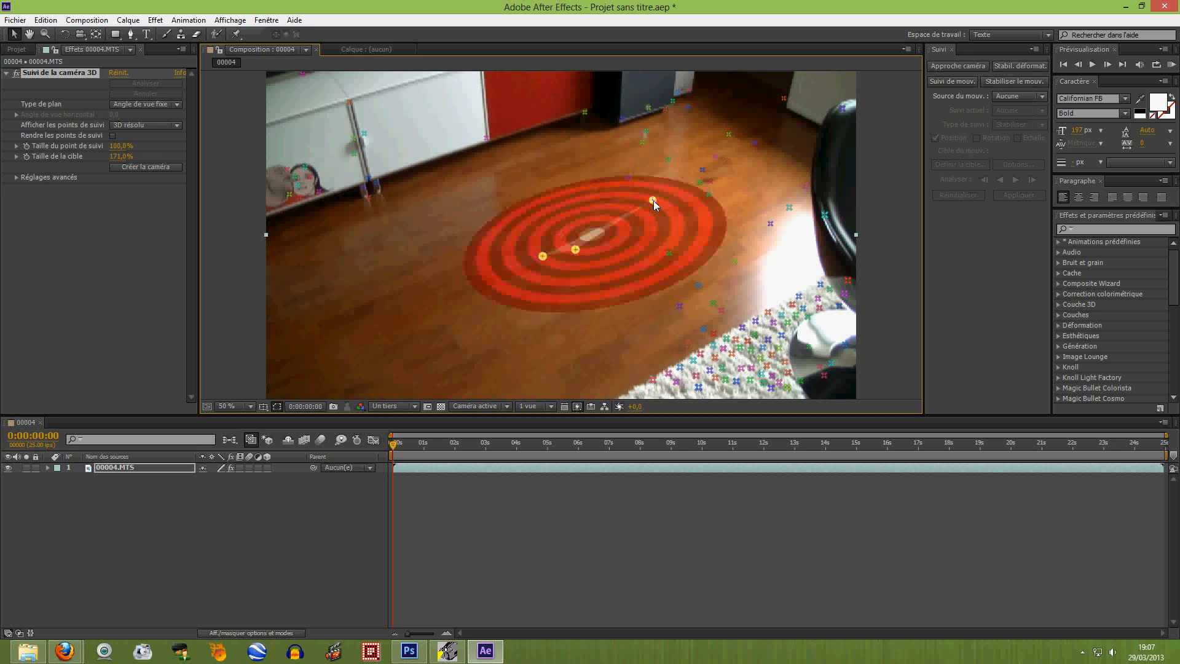
{"action": "left_click", "coordinate": [441, 244]}
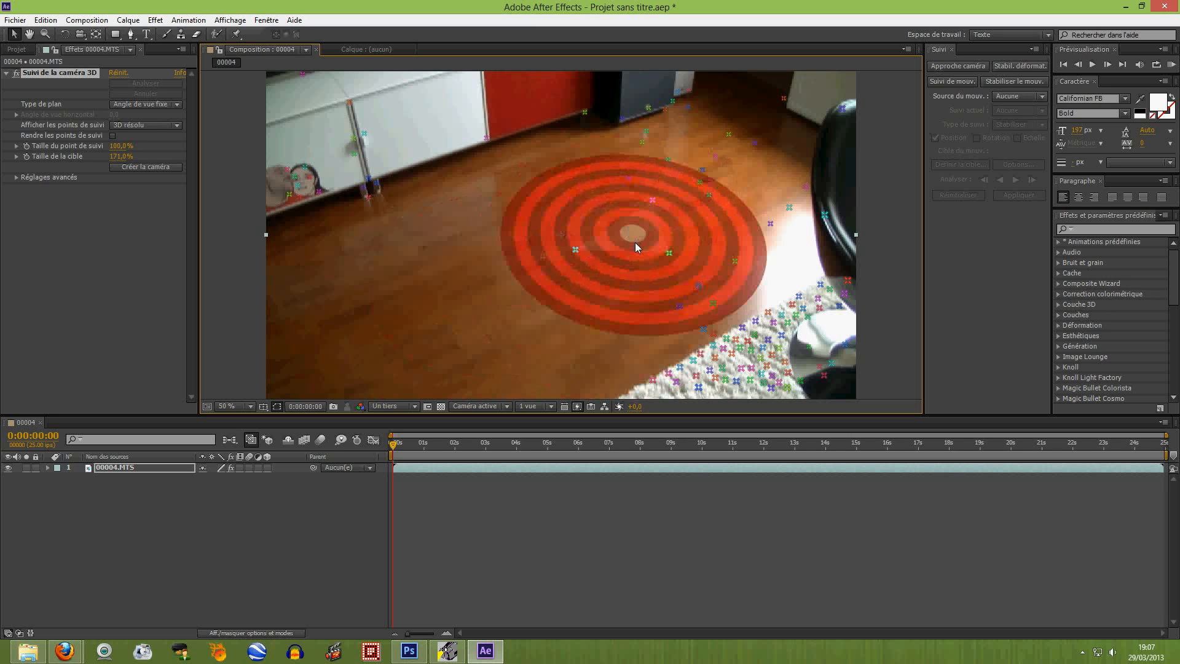
{"action": "left_click", "coordinate": [635, 242]}
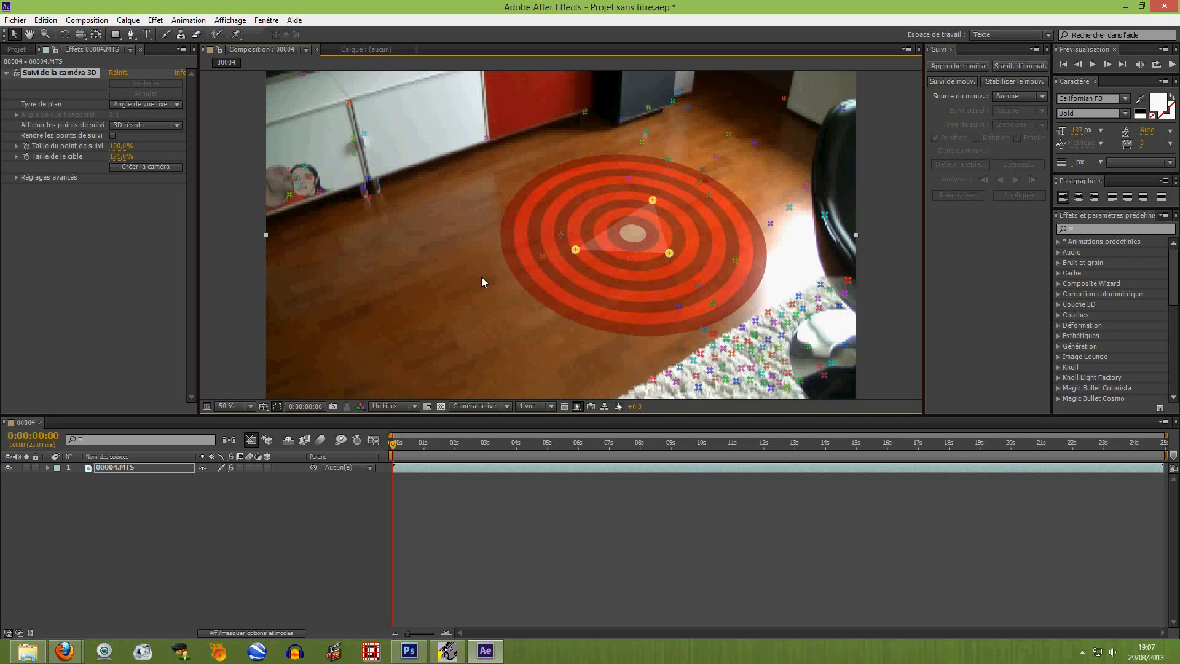
{"action": "left_click", "coordinate": [462, 284]}
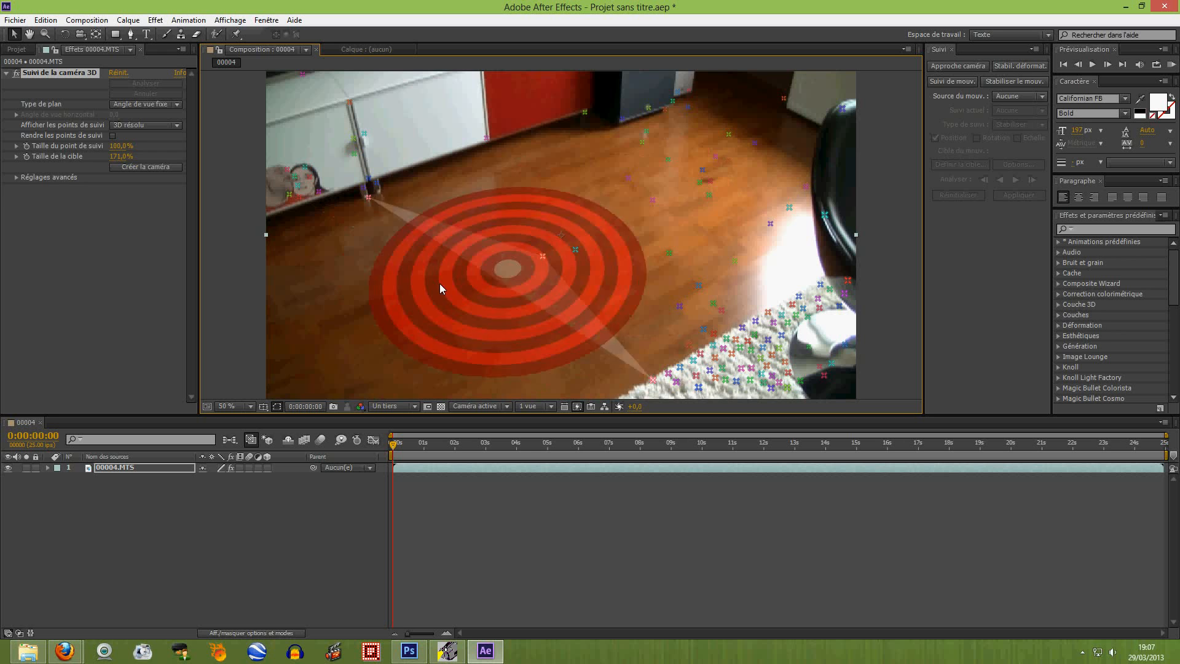
Select the floor target between the cabinet leg and the rug, set its size to 90% and create a null and camera from it.
{"action": "left_click", "coordinate": [538, 288]}
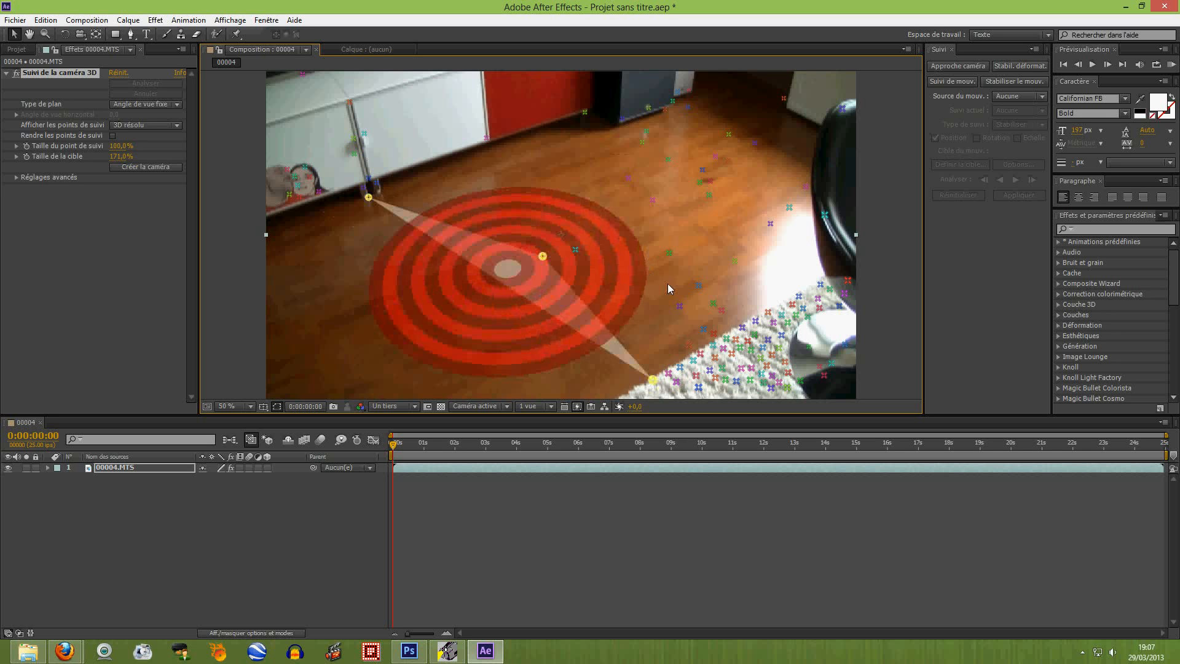
{"action": "left_click_drag", "start_coordinate": [122, 156], "coordinate": [73, 157]}
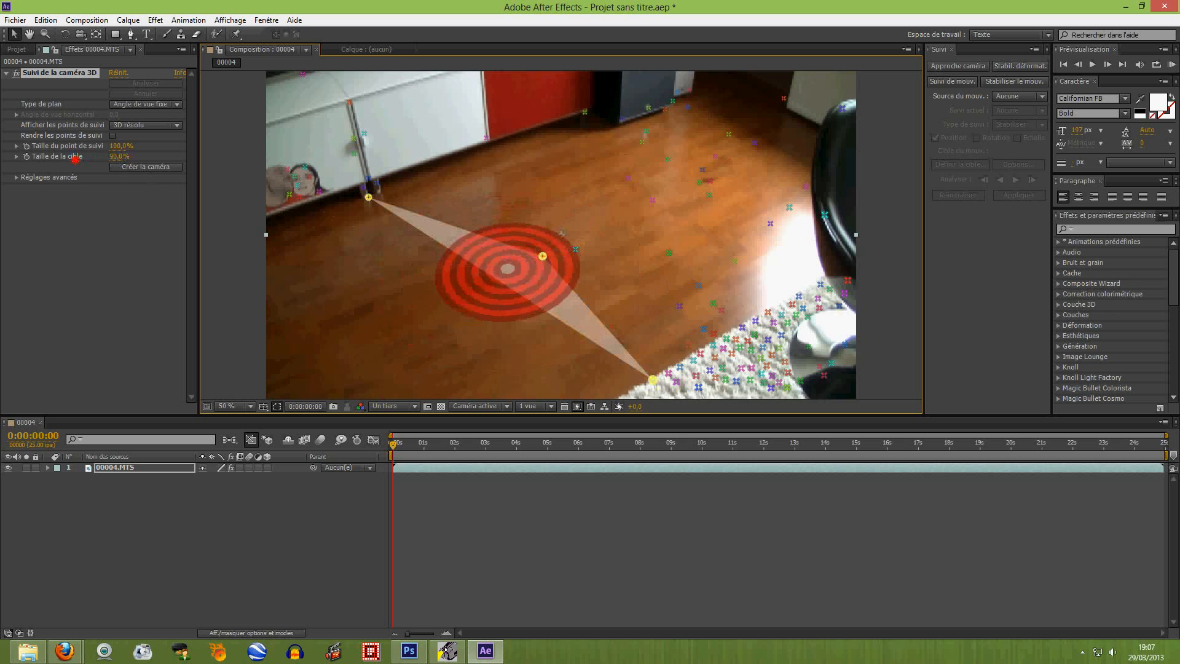
{"action": "right_click", "coordinate": [473, 256]}
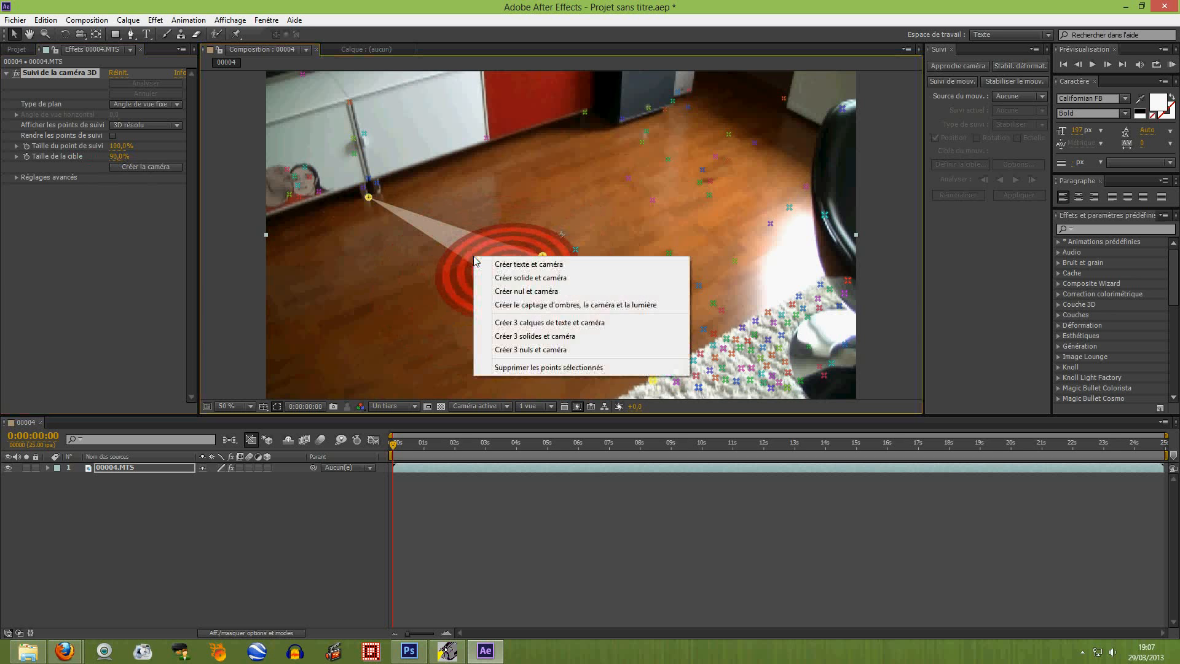
{"action": "left_click", "coordinate": [538, 291]}
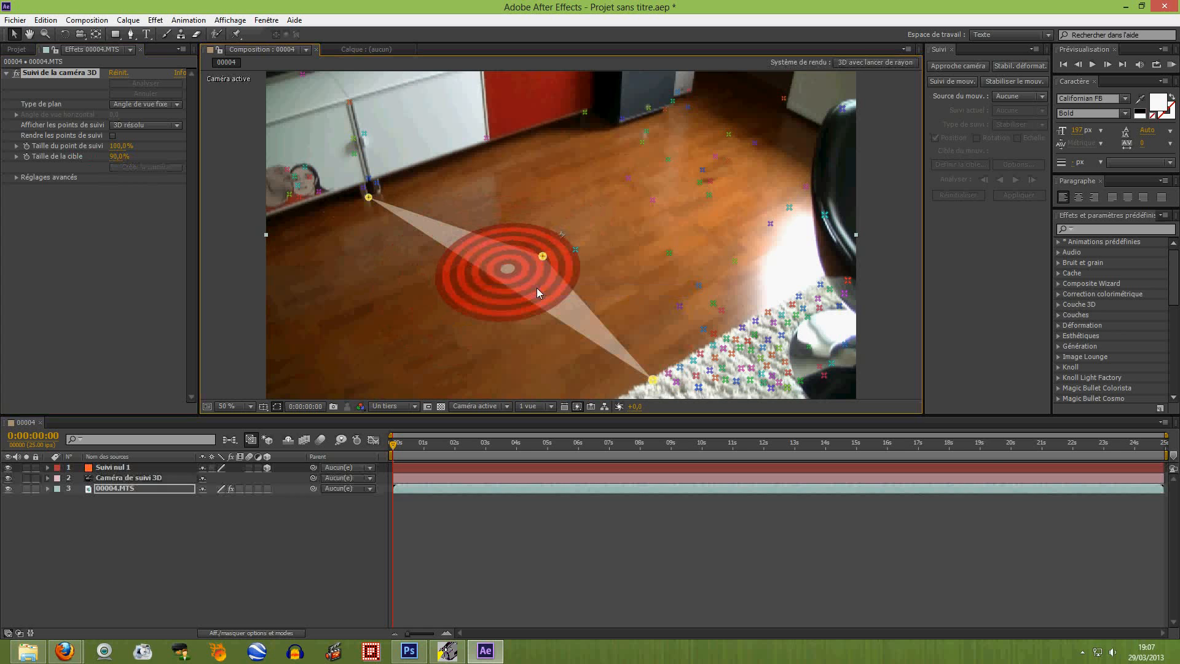
Rename the tracking null layer as suivi.
{"action": "left_click", "coordinate": [120, 469]}
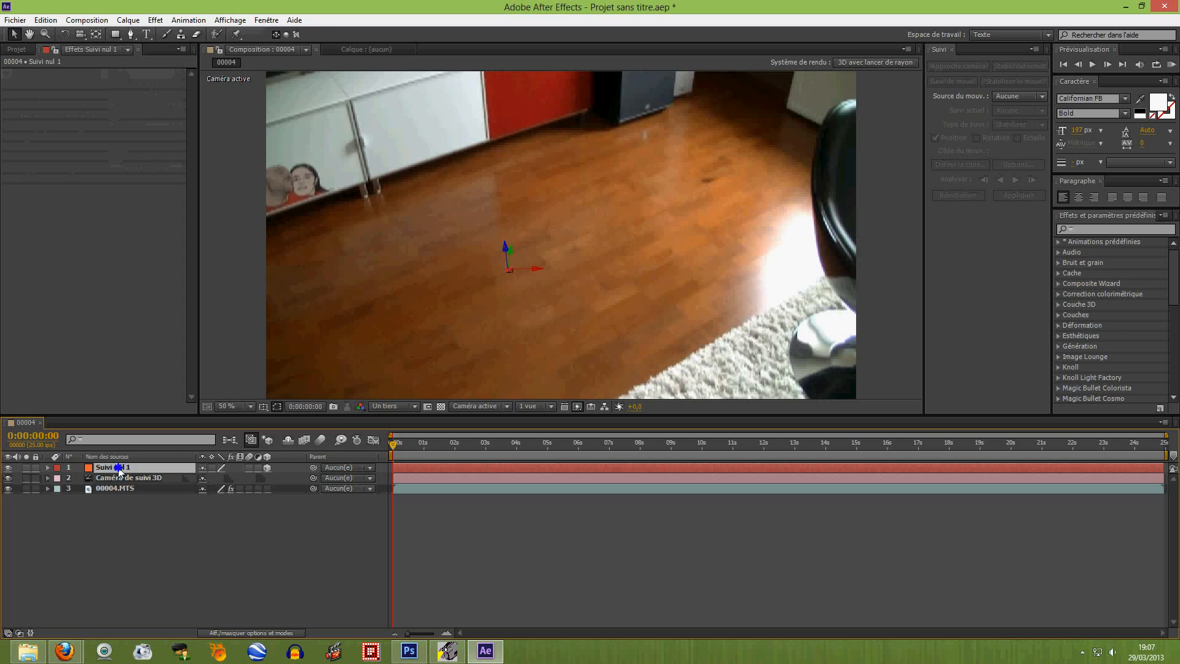
{"action": "right_click", "coordinate": [120, 470]}
{"action": "left_click", "coordinate": [141, 462]}
{"action": "type", "text": "s"}
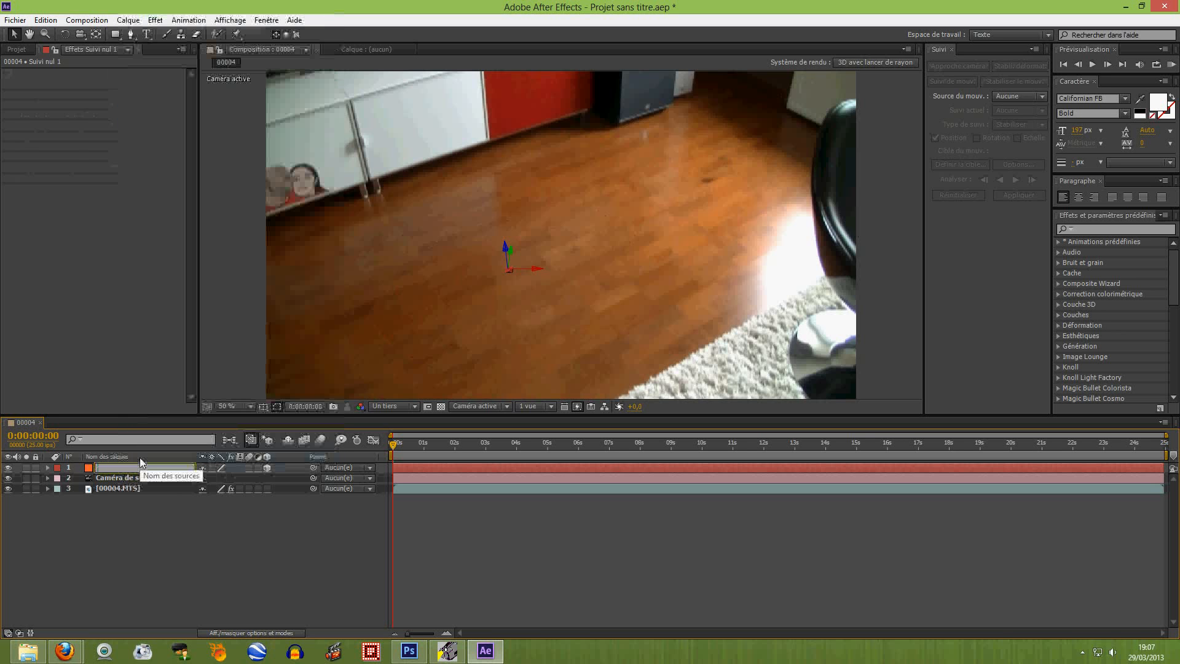
{"action": "type", "text": "uivi"}
{"action": "key", "text": "Return"}
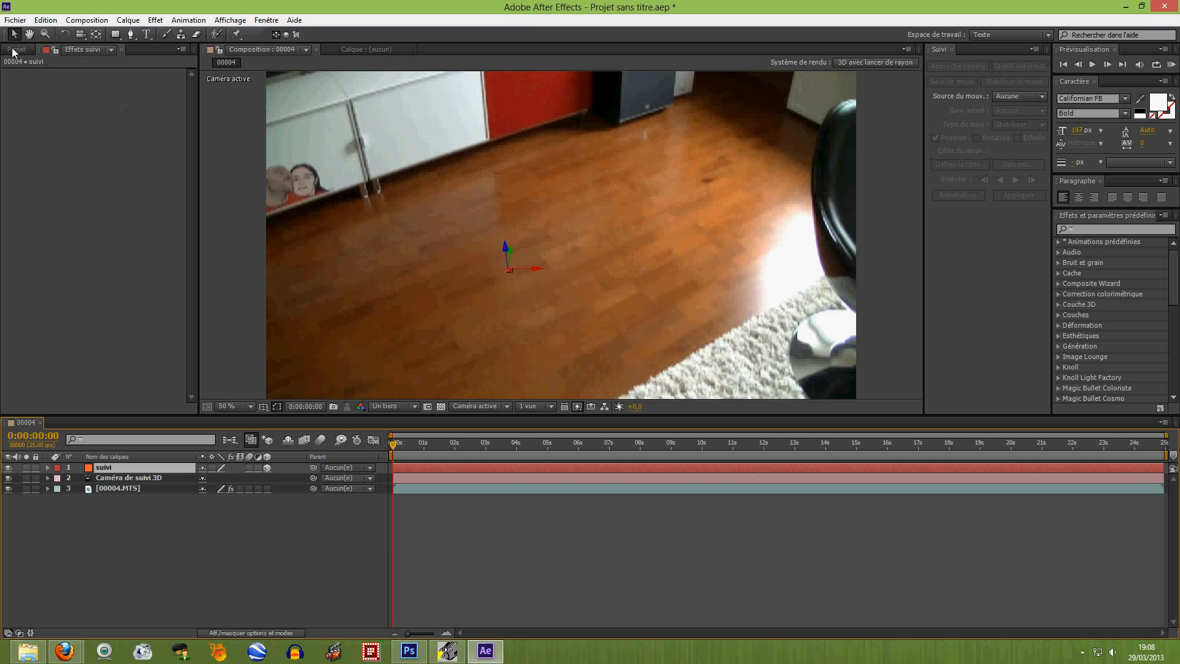
Create a dark solid layer in the composition with the default 1920 × 1080 px settings.
{"action": "right_click", "coordinate": [142, 526]}
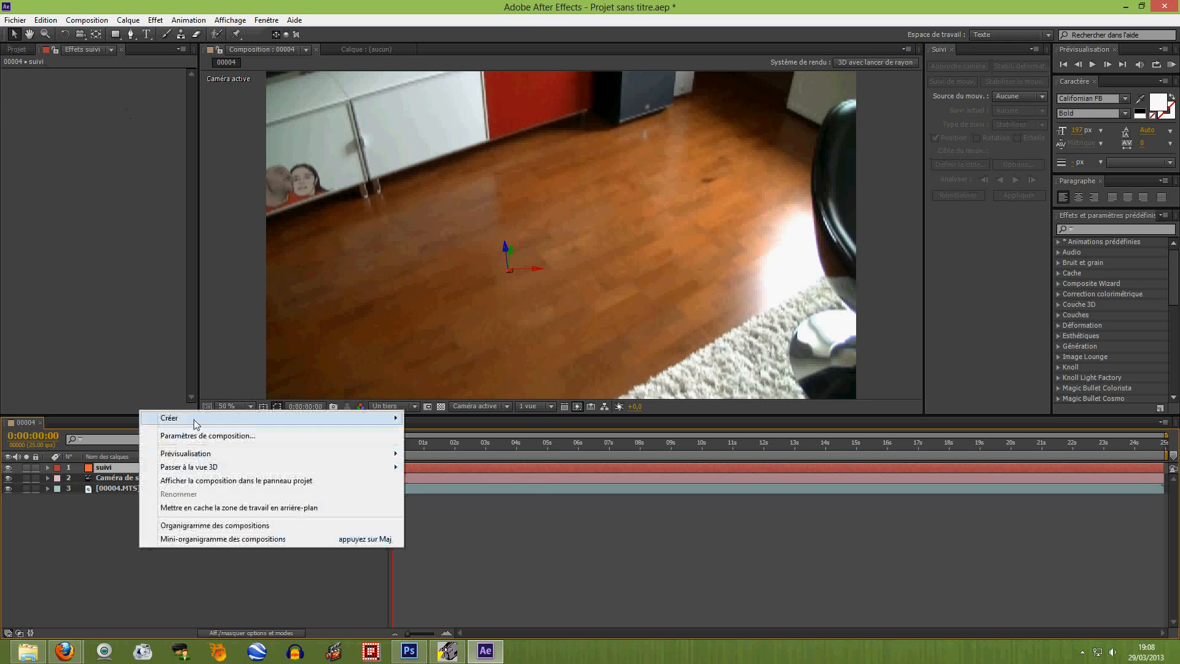
{"action": "mouse_move", "coordinate": [198, 422]}
{"action": "left_click", "coordinate": [434, 448]}
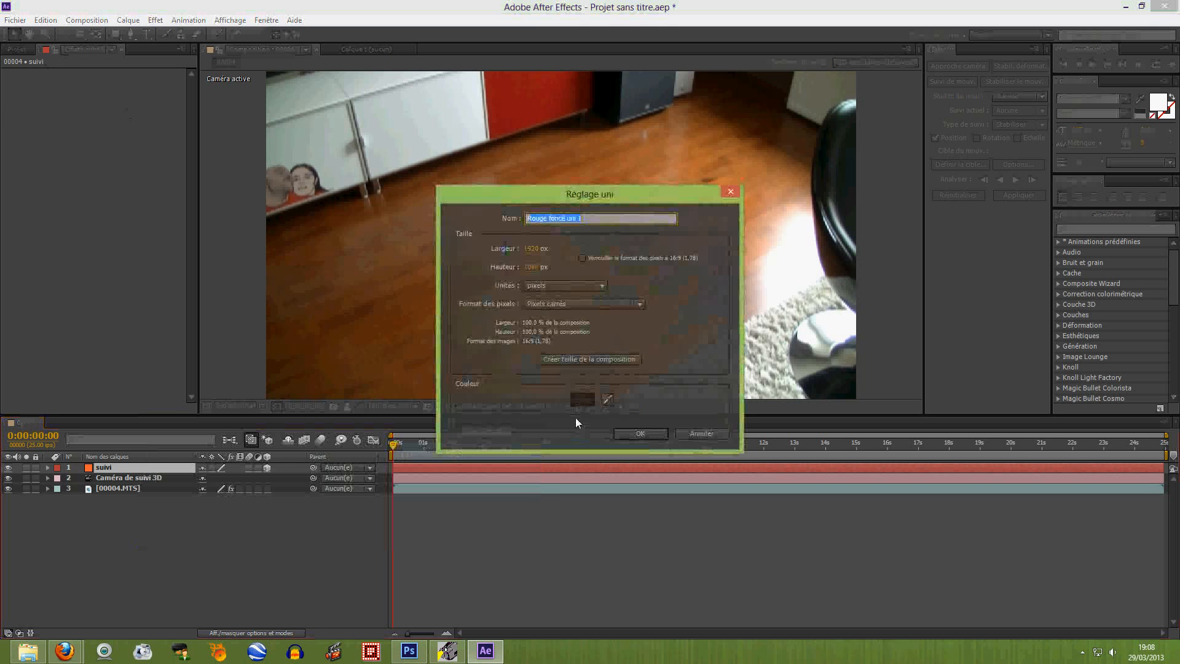
{"action": "left_click", "coordinate": [639, 433]}
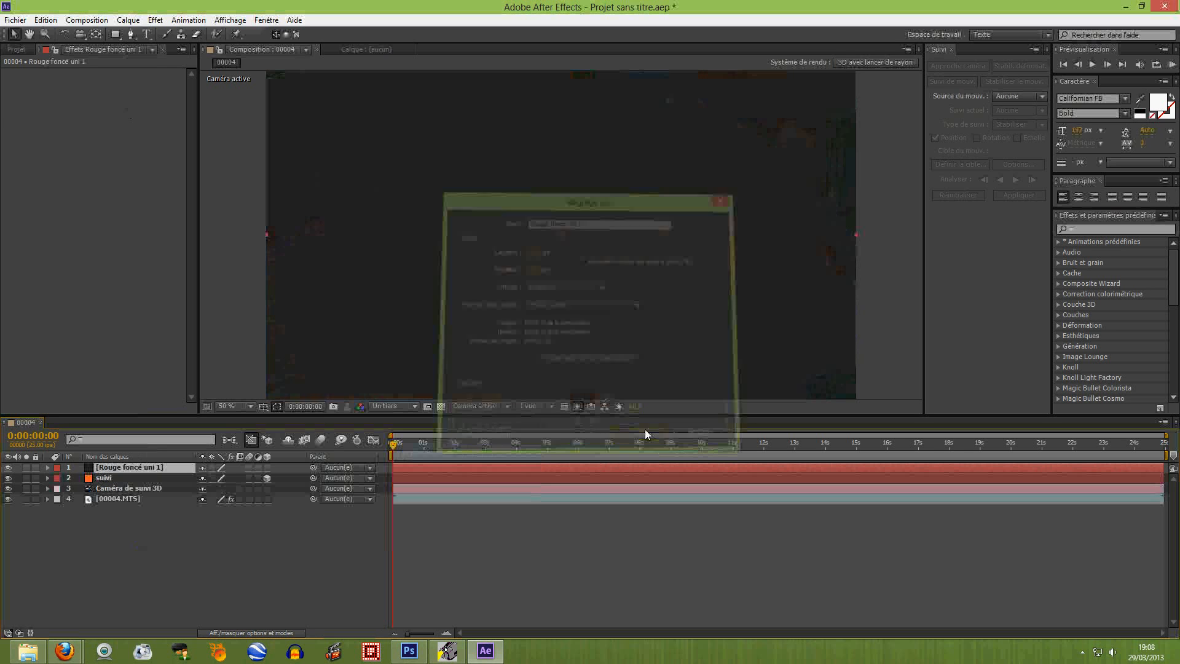
Rename the new solid layer as element3d.
{"action": "right_click", "coordinate": [136, 467]}
{"action": "left_click", "coordinate": [149, 461]}
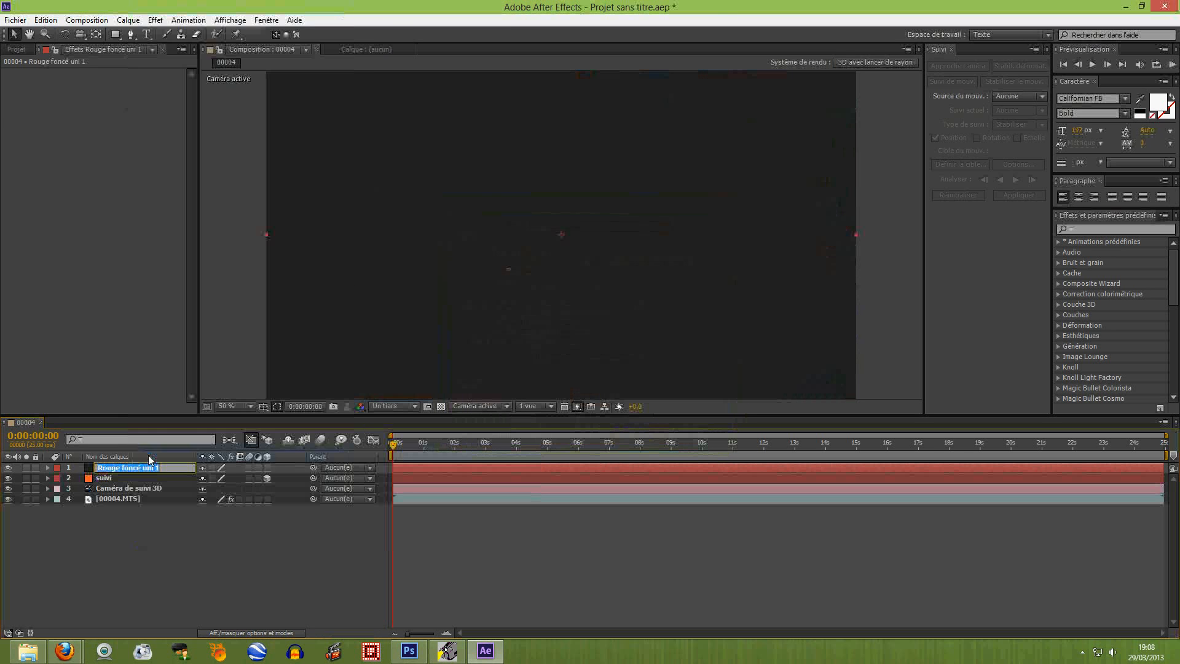
{"action": "key", "text": "BackSpace"}
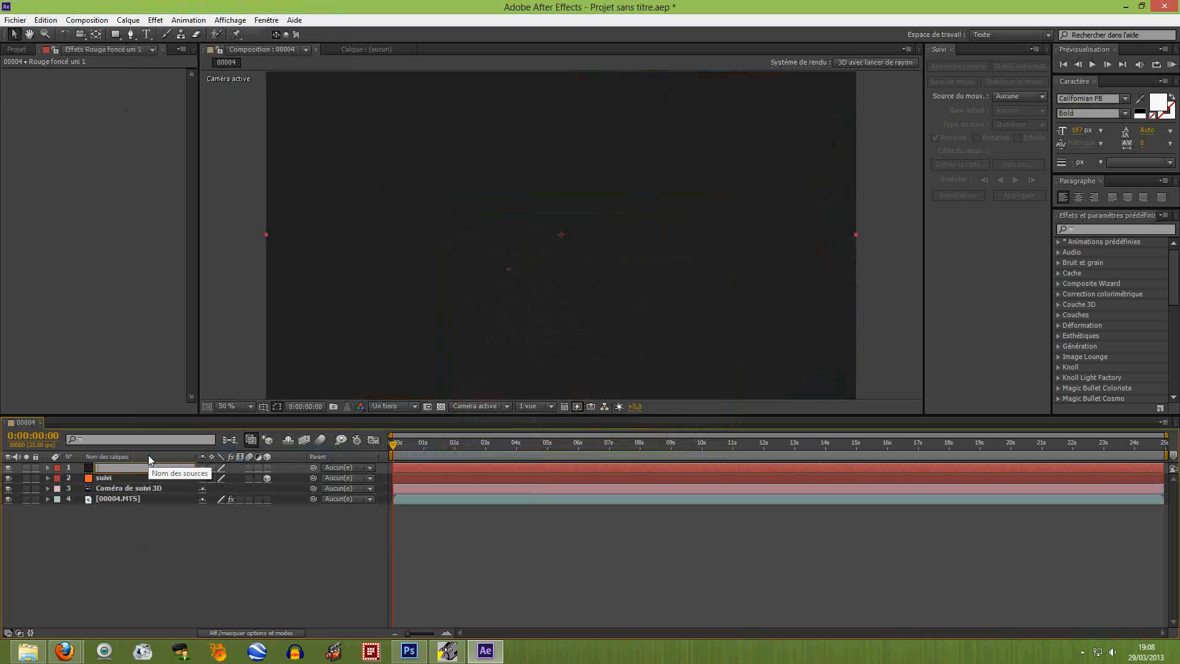
{"action": "type", "text": "element3d"}
{"action": "key", "text": "Return"}
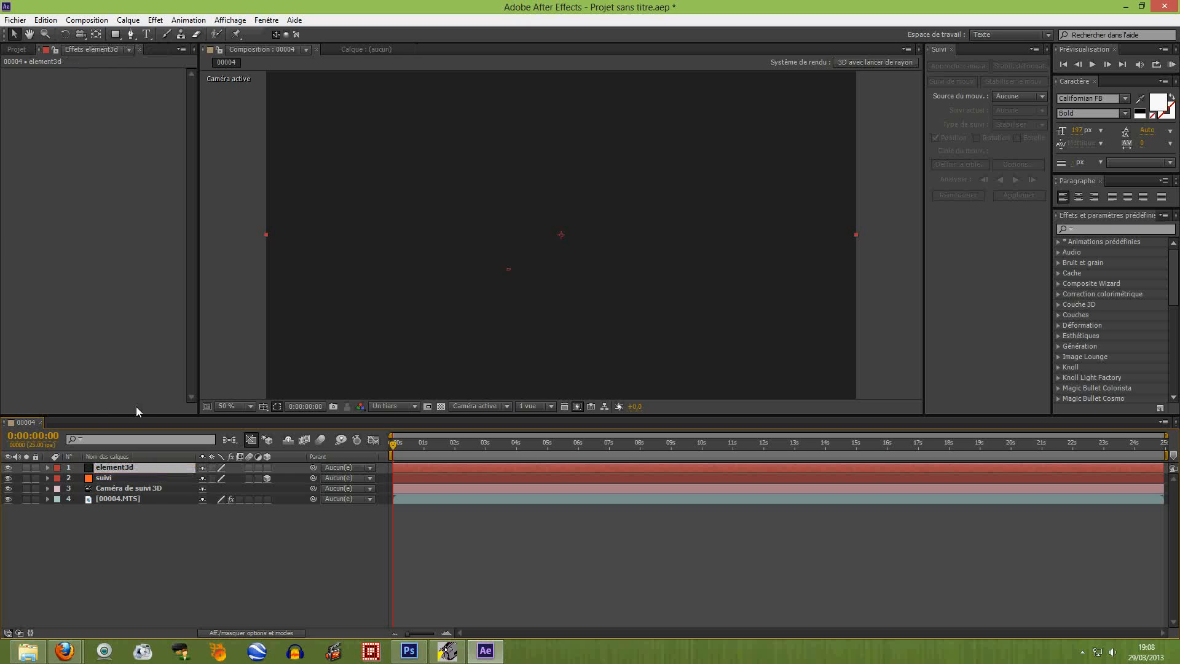
Apply the Video Copilot Element effect to the element3d layer and open its scene setup.
{"action": "right_click", "coordinate": [124, 470]}
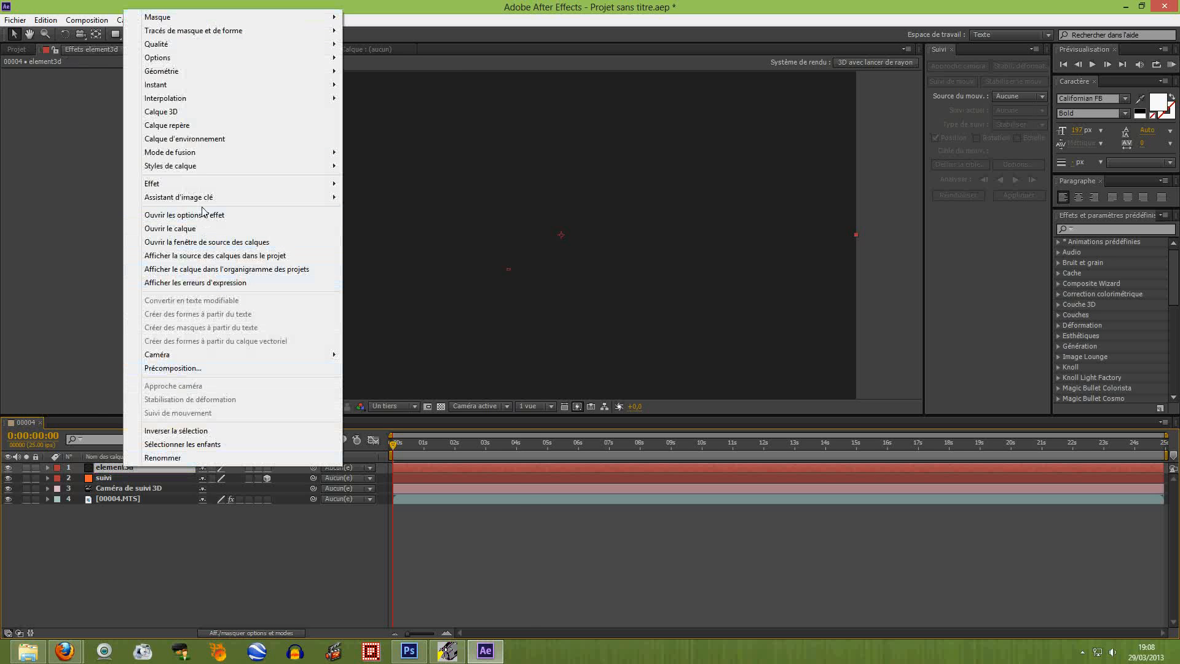
{"action": "mouse_move", "coordinate": [216, 183]}
{"action": "mouse_move", "coordinate": [461, 648]}
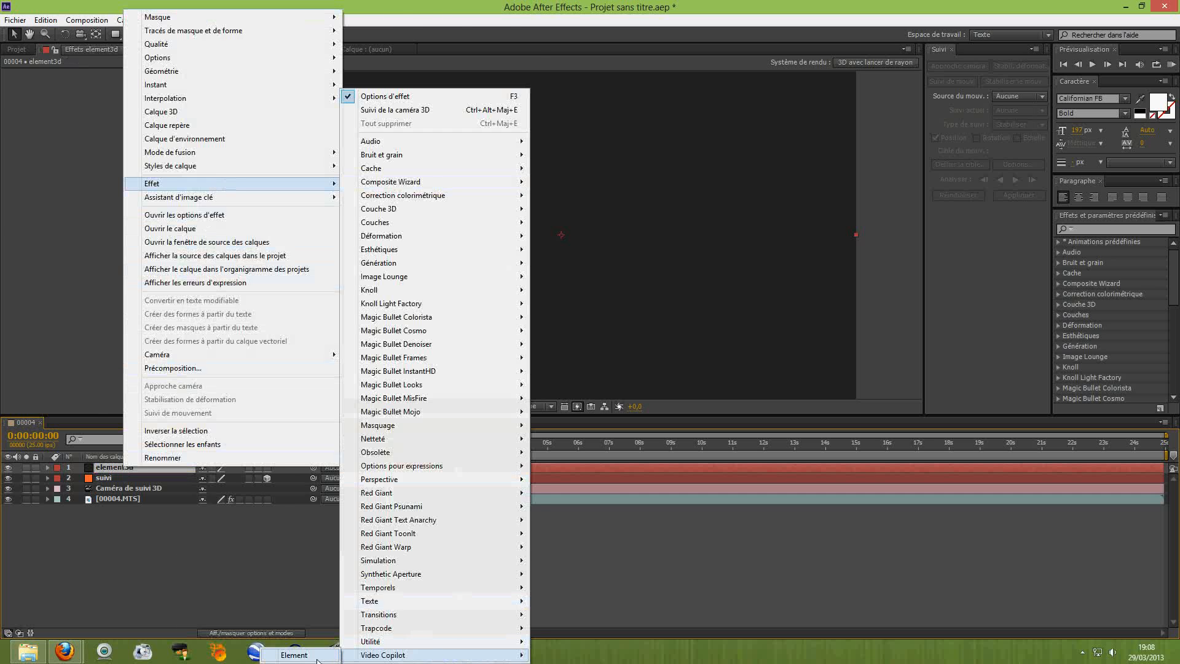
{"action": "left_click", "coordinate": [317, 658]}
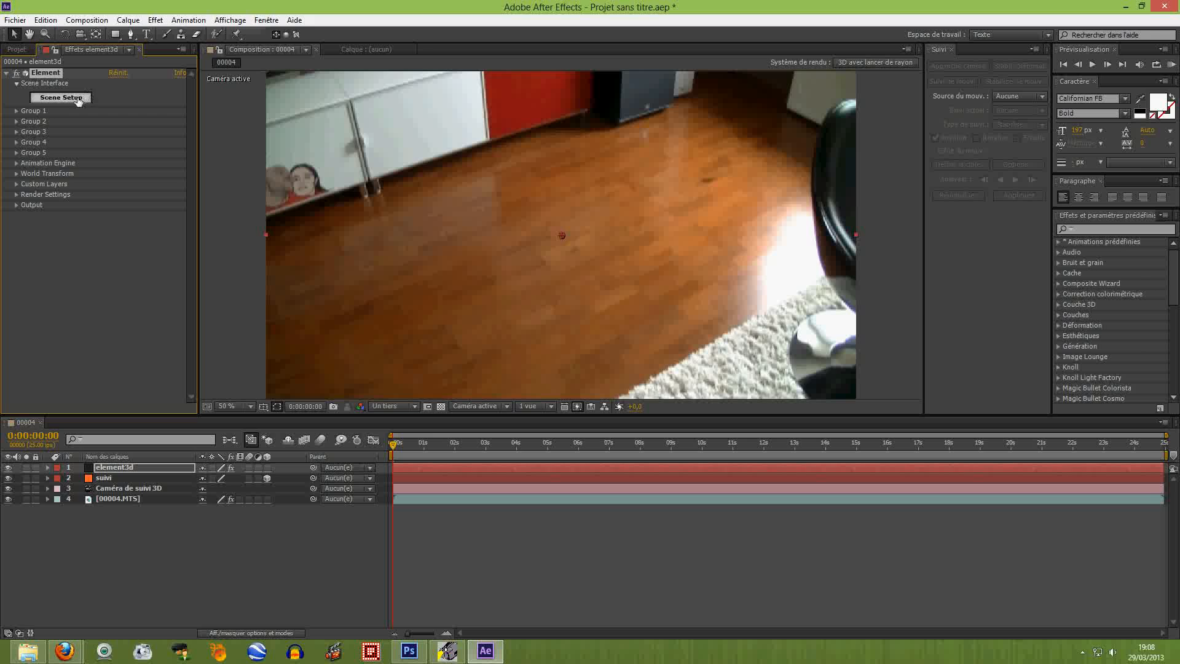
{"action": "left_click", "coordinate": [79, 99]}
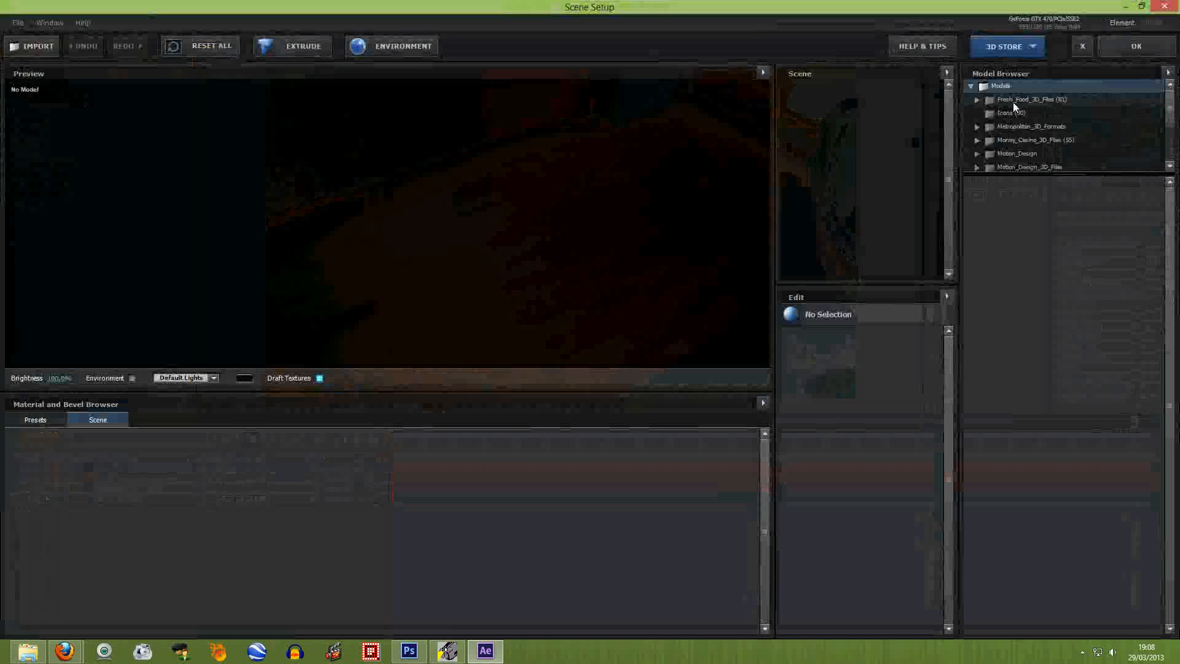
Browse the Money_Casino_3D_Files, Primitives and Sound_Music_3D_Files model folders.
{"action": "left_click", "coordinate": [1039, 140]}
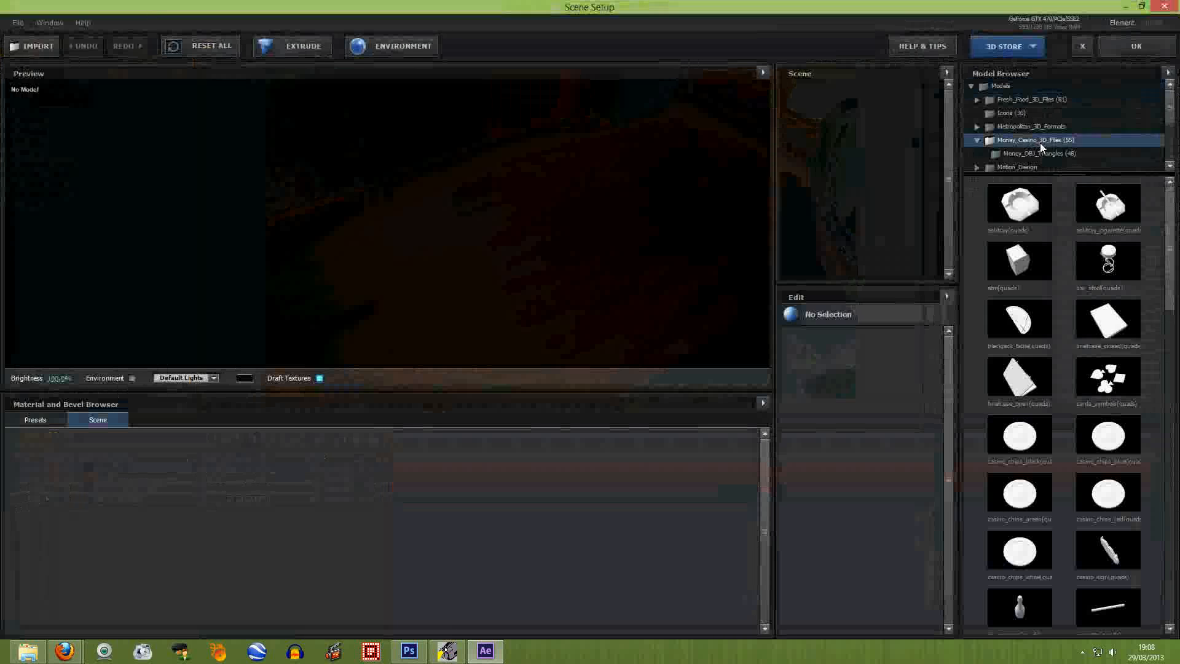
{"action": "left_click_drag", "start_coordinate": [1170, 111], "coordinate": [1171, 145]}
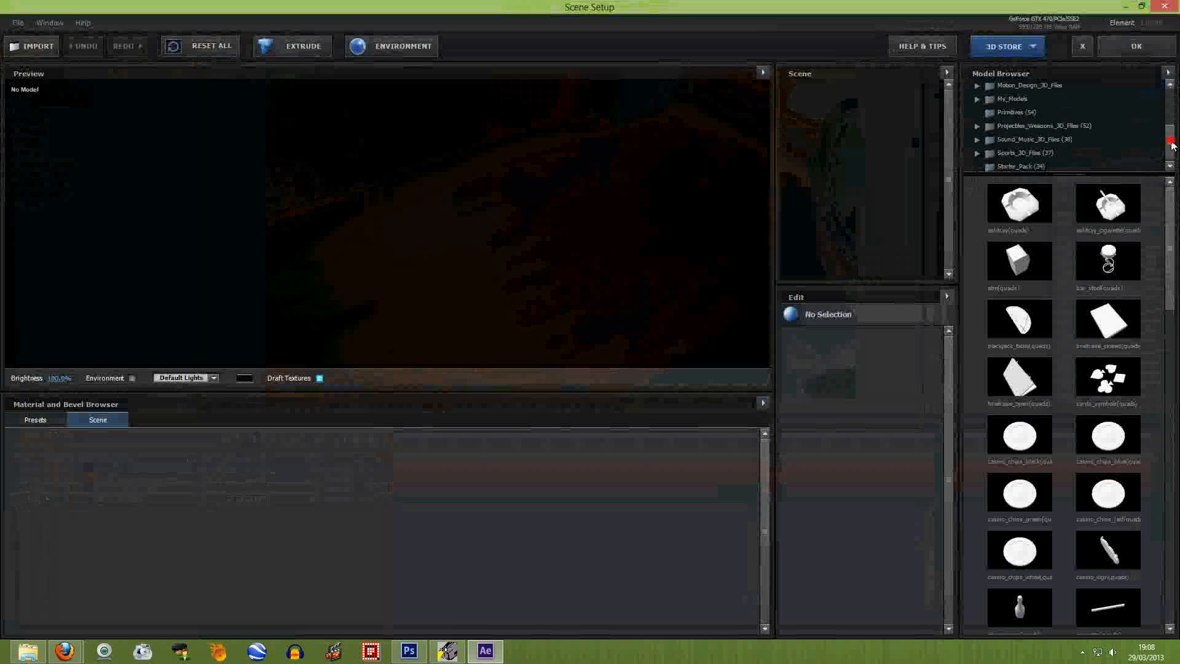
{"action": "left_click", "coordinate": [1017, 115]}
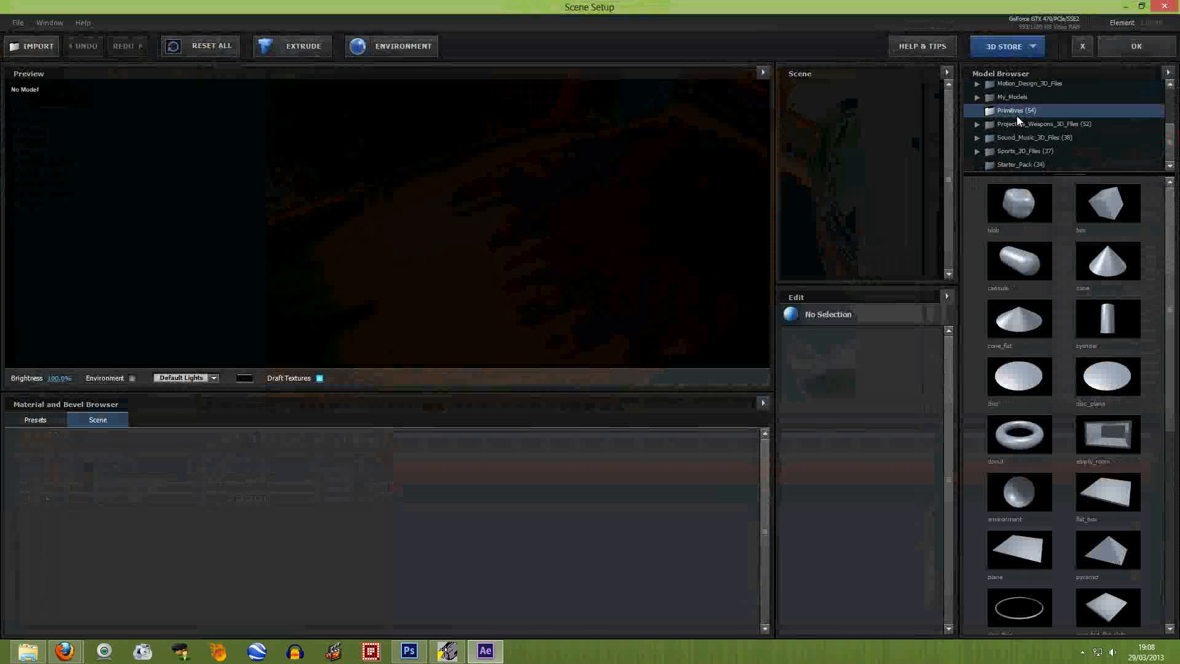
{"action": "left_click", "coordinate": [1017, 140]}
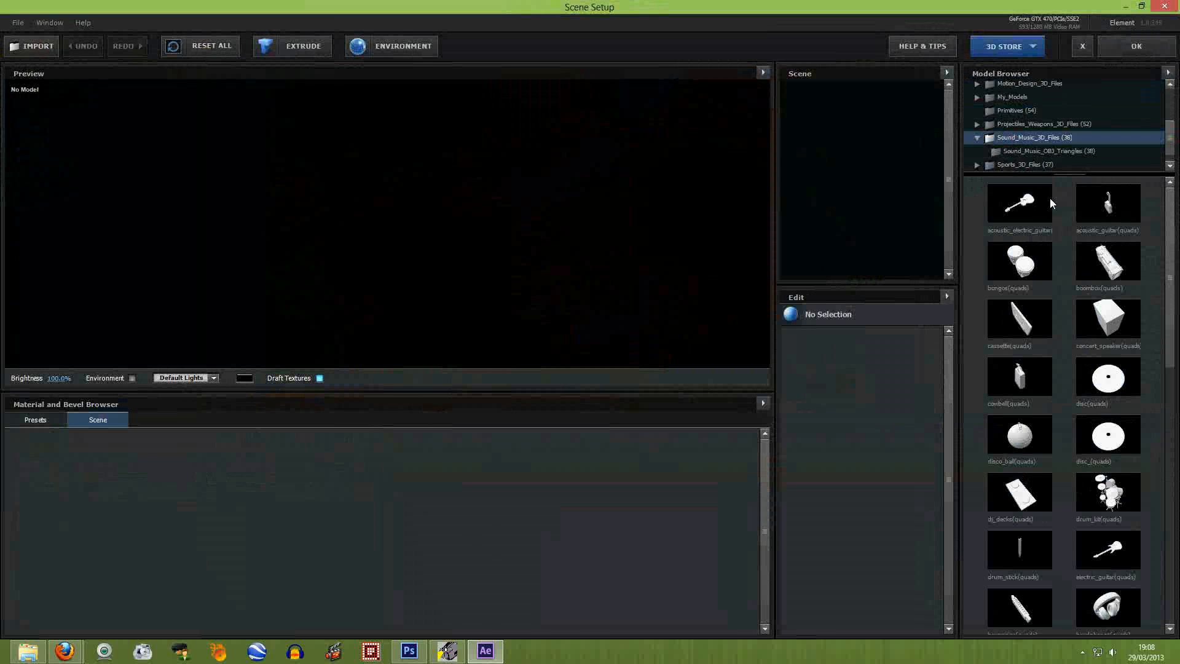
{"action": "left_click_drag", "start_coordinate": [1170, 153], "coordinate": [1172, 125]}
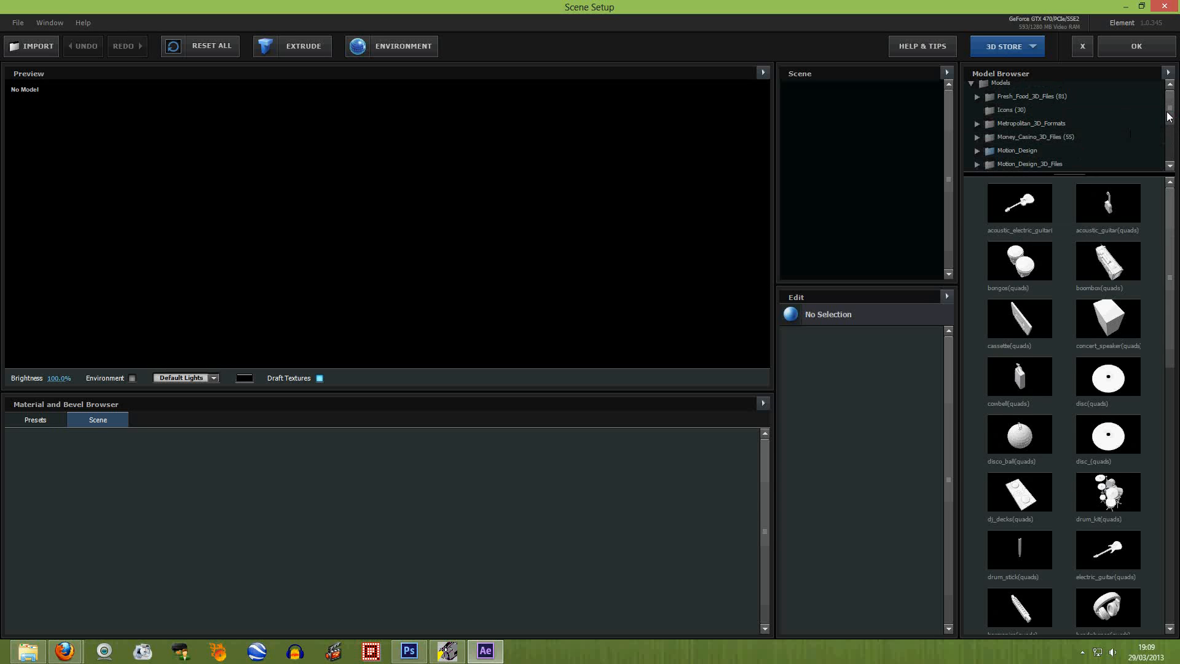
{"action": "scroll", "coordinate": [1168, 115], "scroll_direction": "up", "scroll_amount": 1}
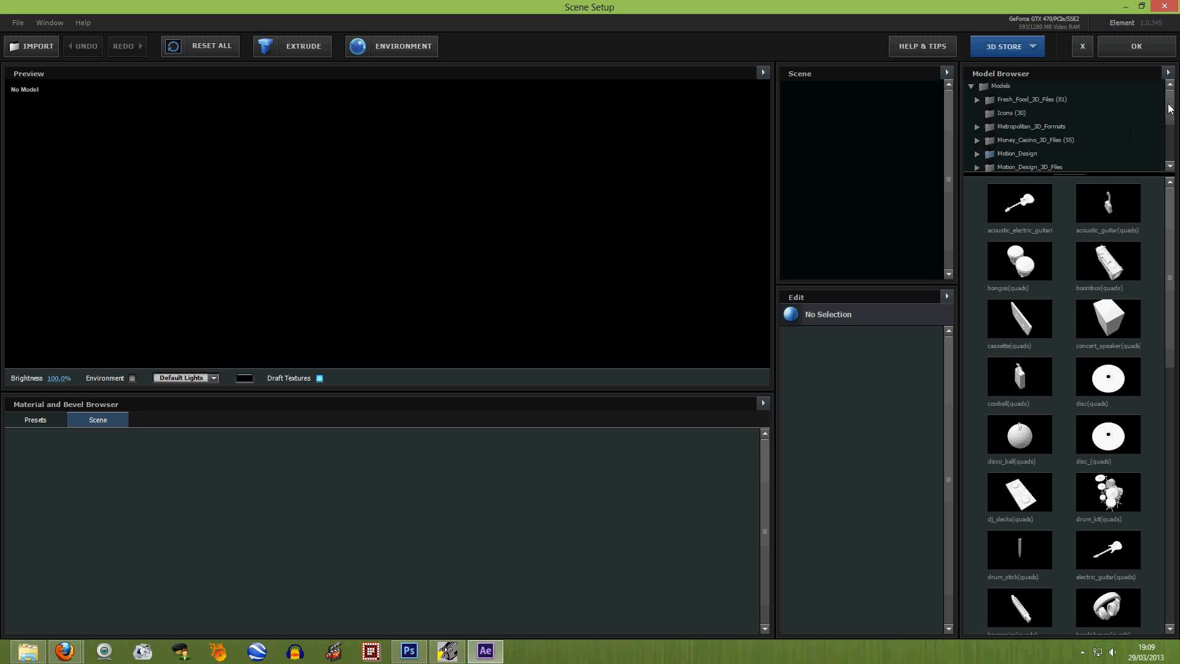
Add the apple_half model from the Food_OBJ_Triangles folder to the scene and inspect its cut face in the preview.
{"action": "left_click", "coordinate": [979, 101]}
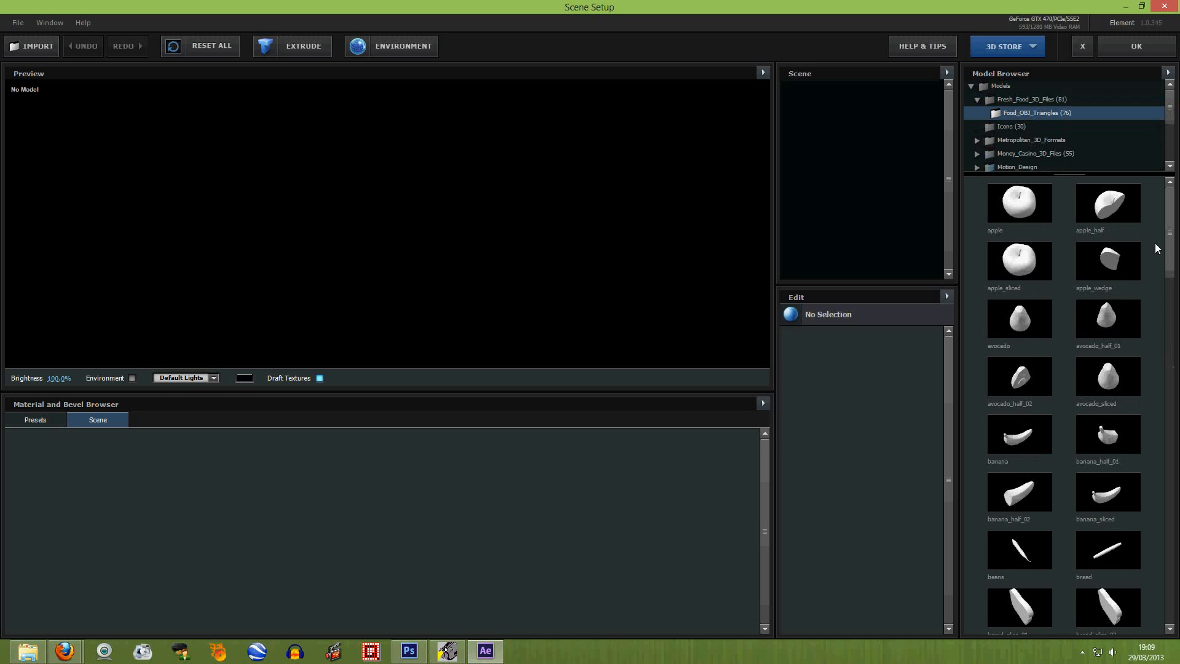
{"action": "left_click", "coordinate": [1112, 201]}
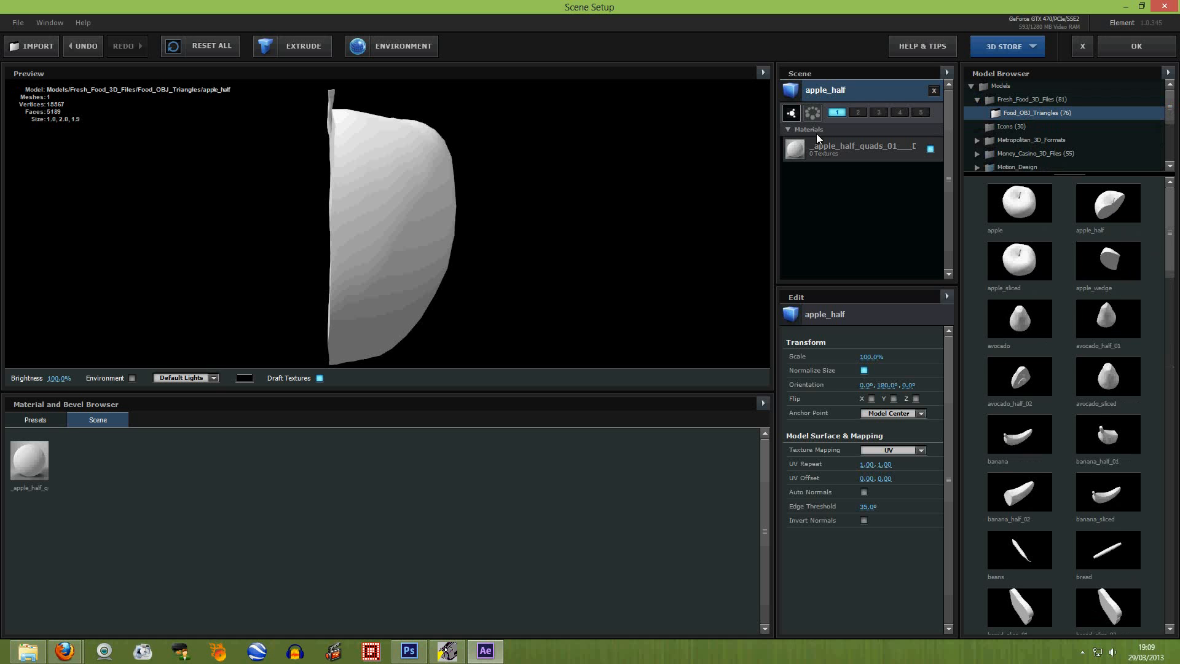
{"action": "left_click_drag", "start_coordinate": [373, 239], "coordinate": [503, 241]}
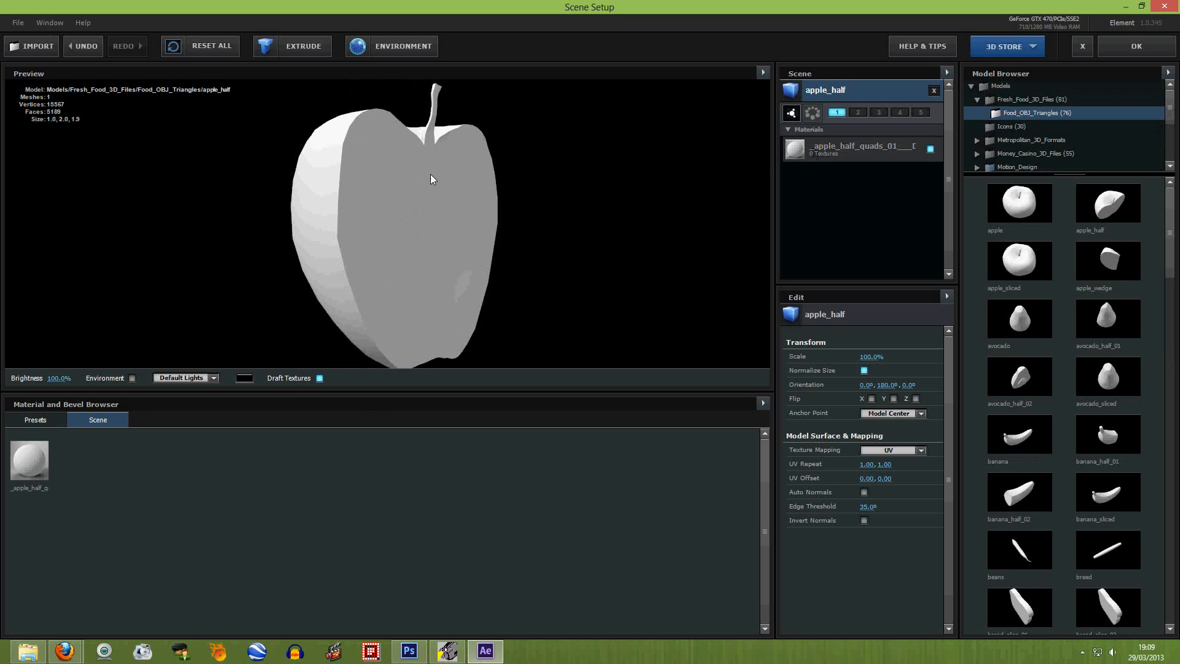
Load apple_diffuse_green_no_ao.jpg from Food_alternate_maps as the diffuse texture of the apple's material and check it in the preview.
{"action": "left_click", "coordinate": [839, 149]}
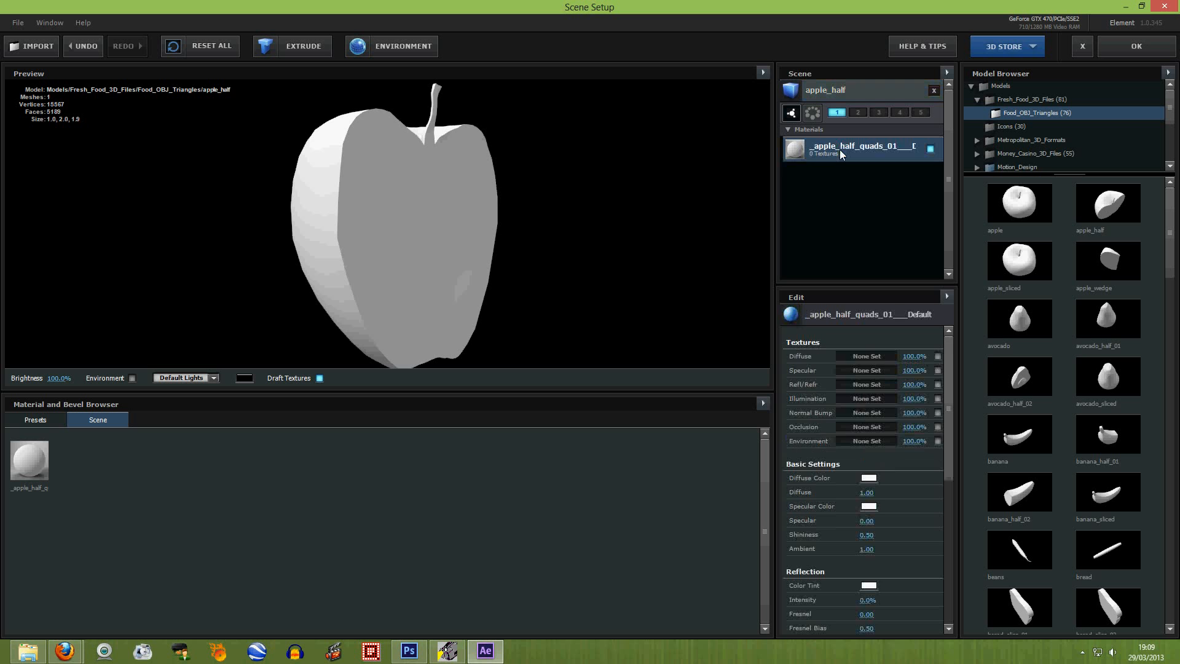
{"action": "left_click", "coordinate": [854, 367]}
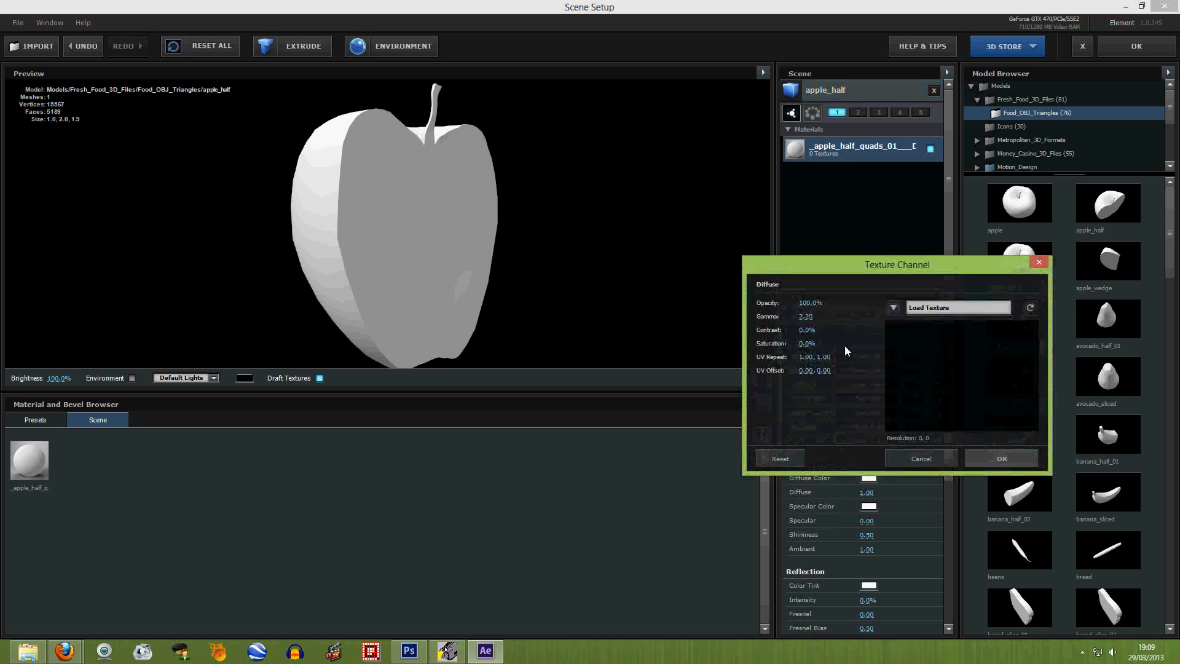
{"action": "left_click", "coordinate": [926, 306]}
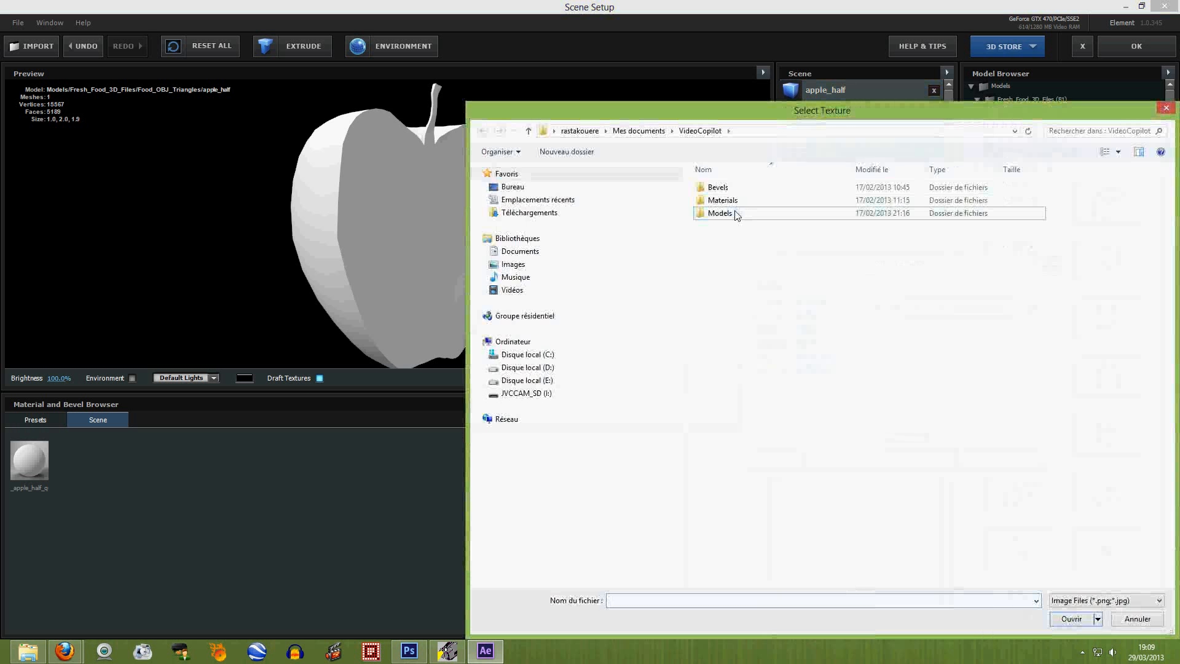
{"action": "double_click", "coordinate": [735, 213]}
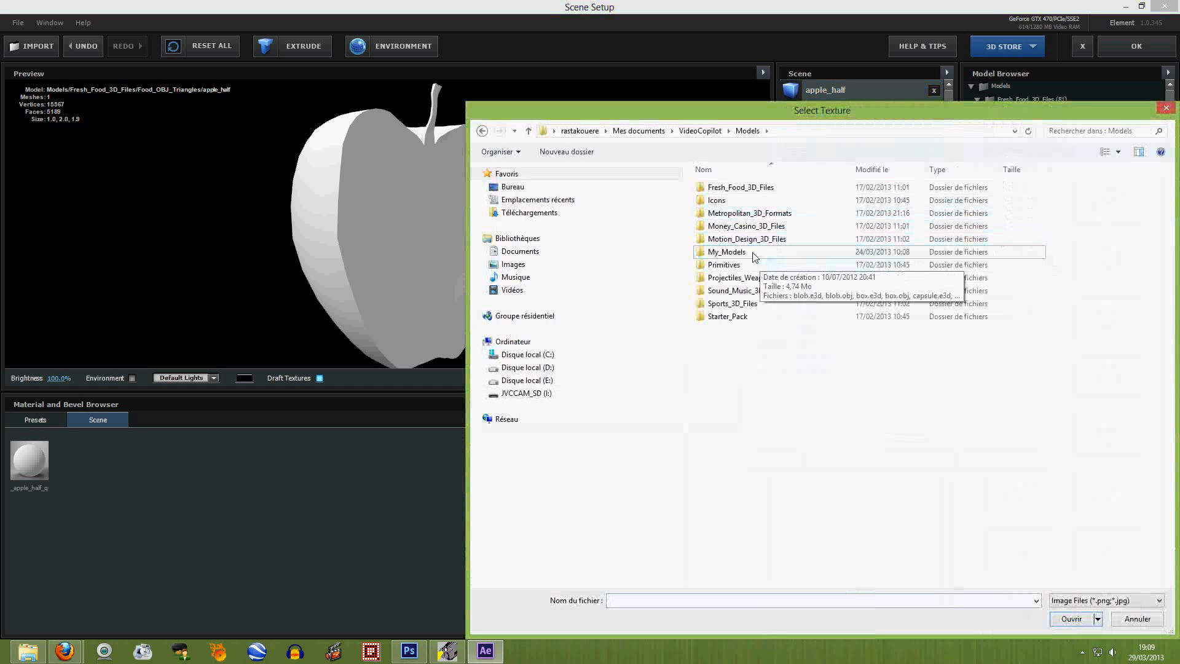
{"action": "double_click", "coordinate": [747, 189]}
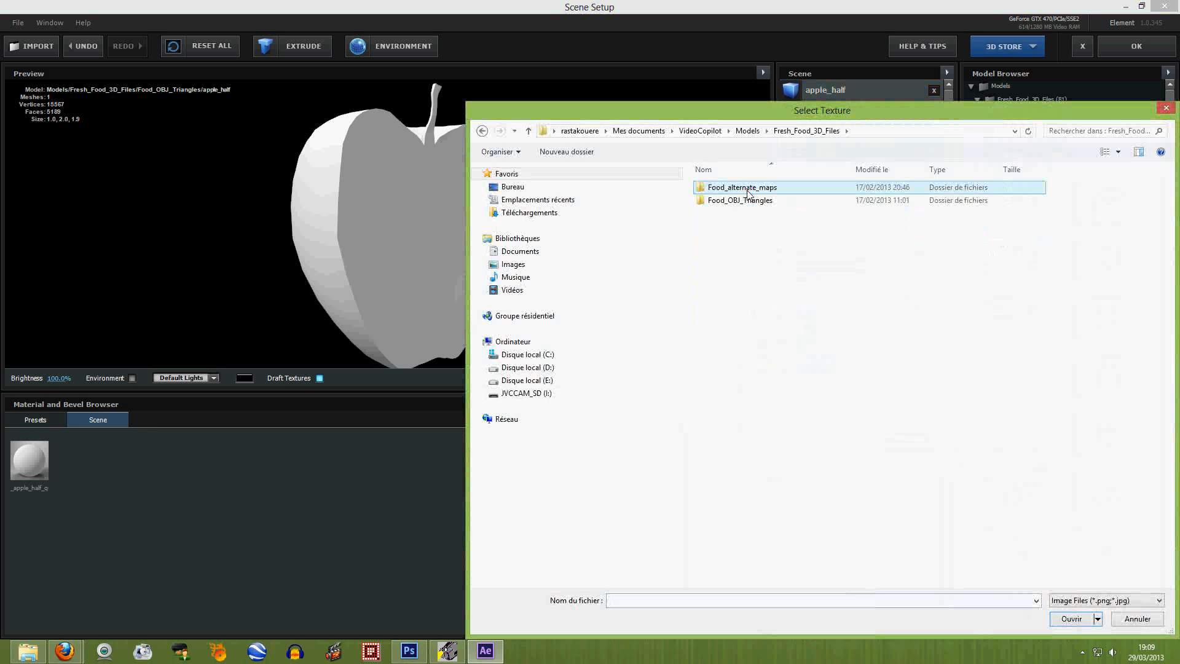
{"action": "double_click", "coordinate": [748, 189]}
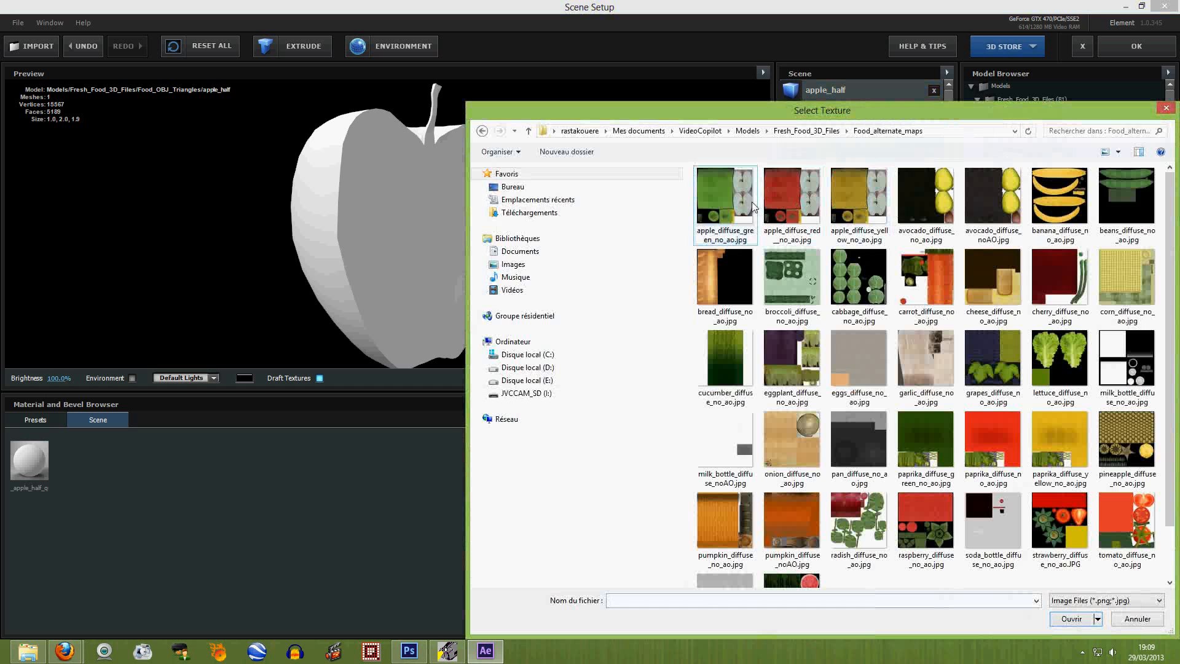
{"action": "double_click", "coordinate": [714, 202]}
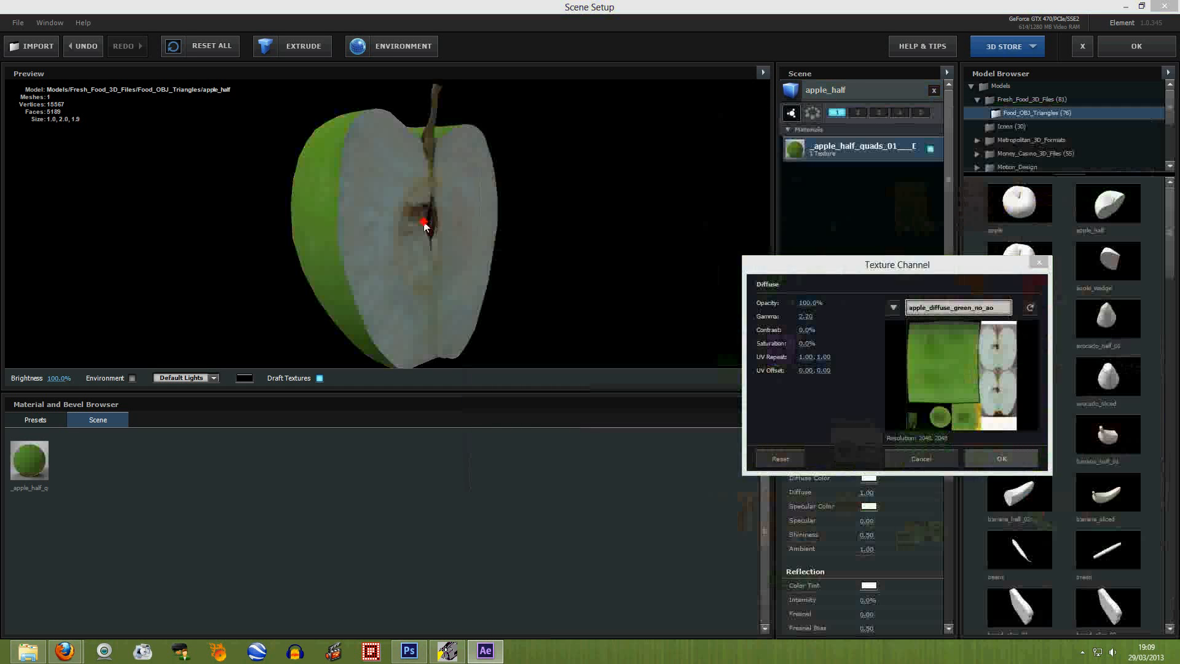
{"action": "left_click", "coordinate": [999, 456]}
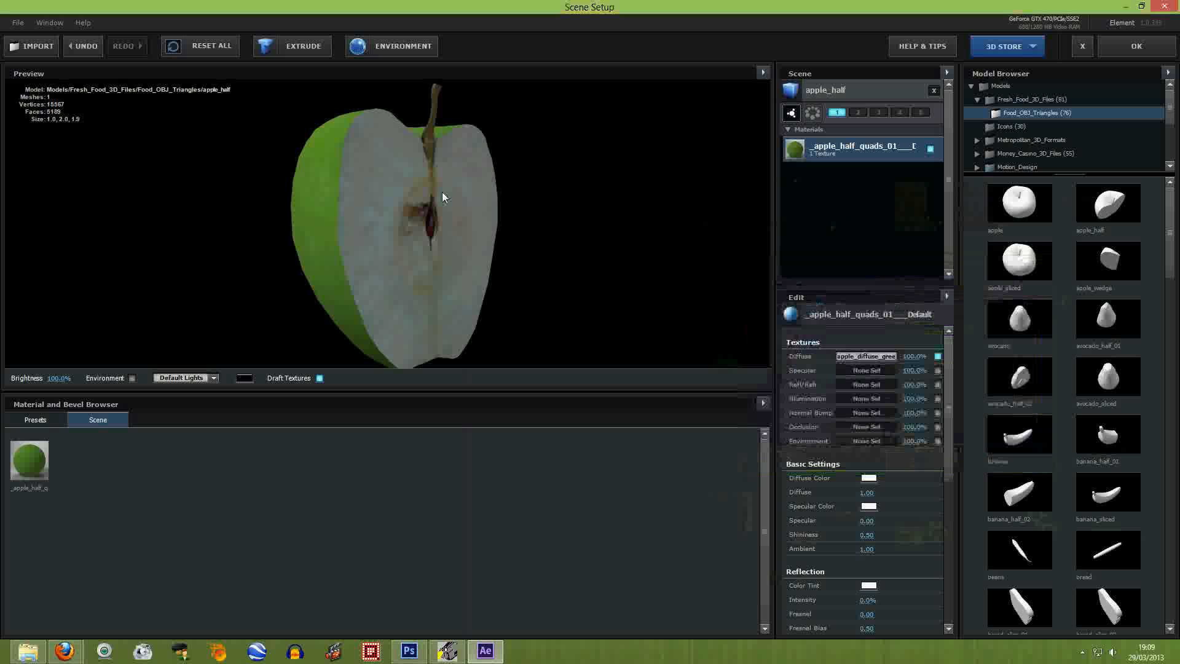
{"action": "left_click_drag", "start_coordinate": [442, 195], "coordinate": [418, 209]}
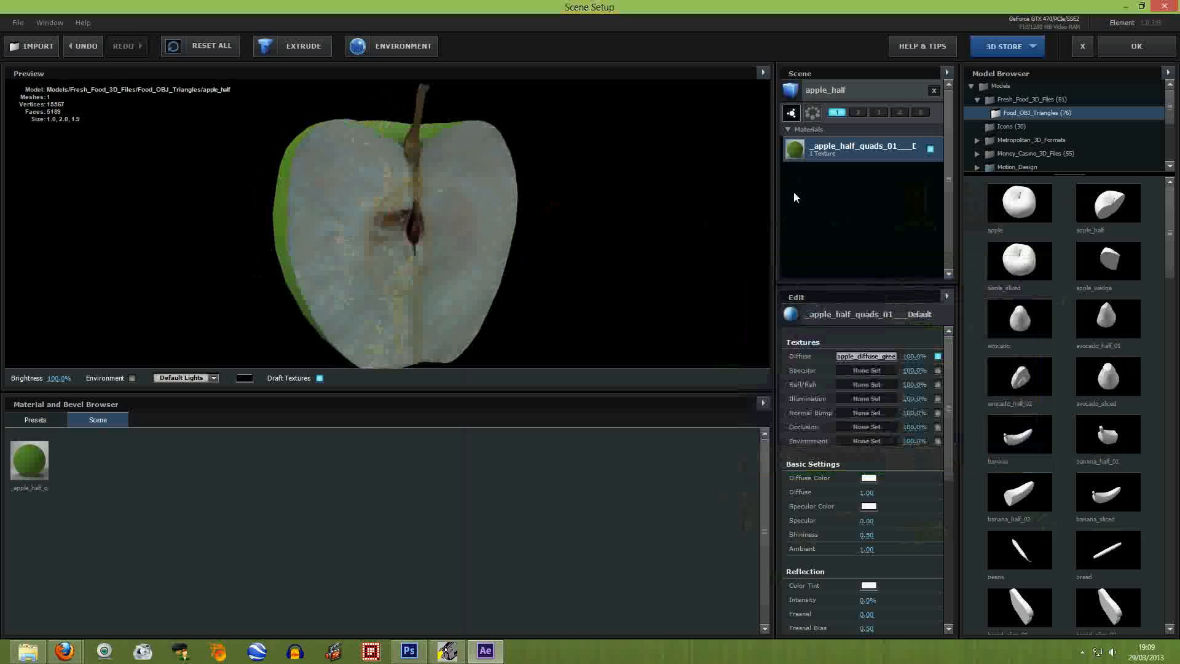
Accept the scene setup and move the current time to 0:00:05:00.
{"action": "left_click", "coordinate": [1152, 45]}
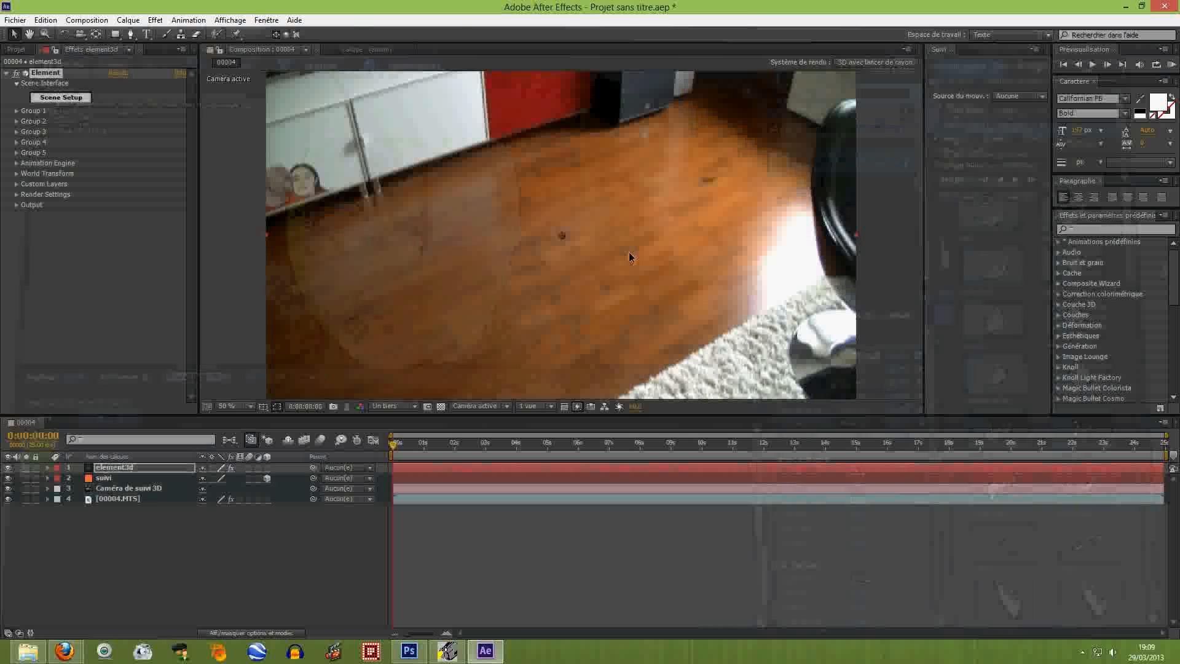
{"action": "left_click", "coordinate": [466, 443]}
{"action": "left_click_drag", "start_coordinate": [467, 444], "coordinate": [547, 445]}
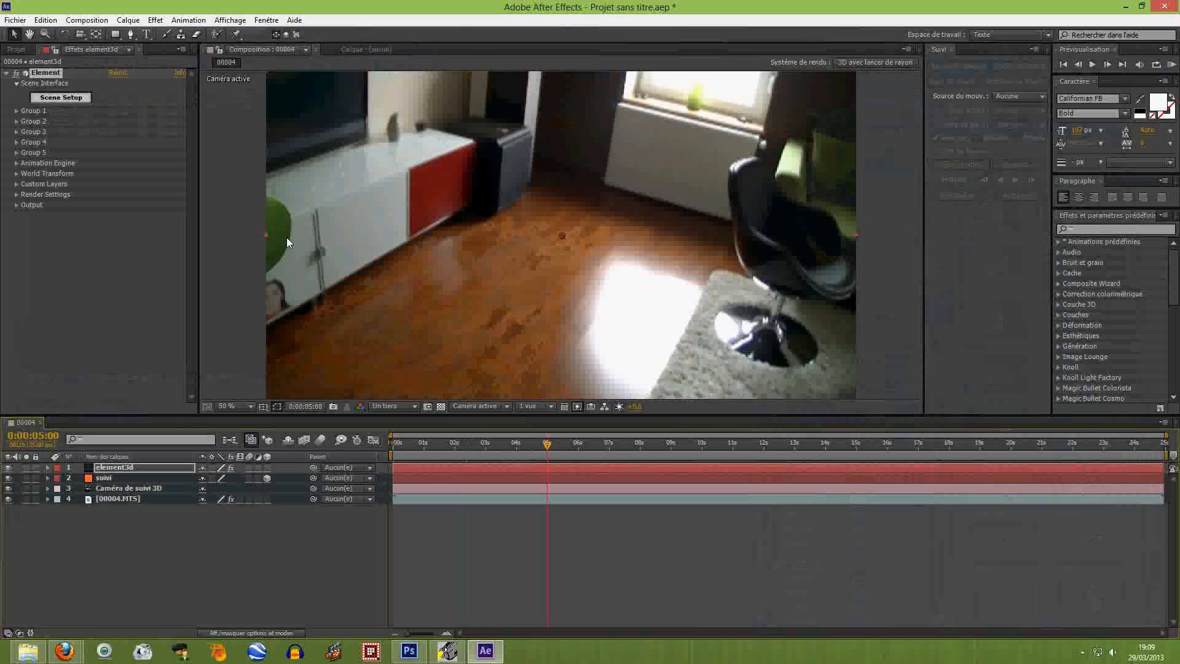
Reveal the suivi null's position and the Particle Replicator settings of Group 1 in the element3d layer's Element effect.
{"action": "left_click", "coordinate": [16, 111]}
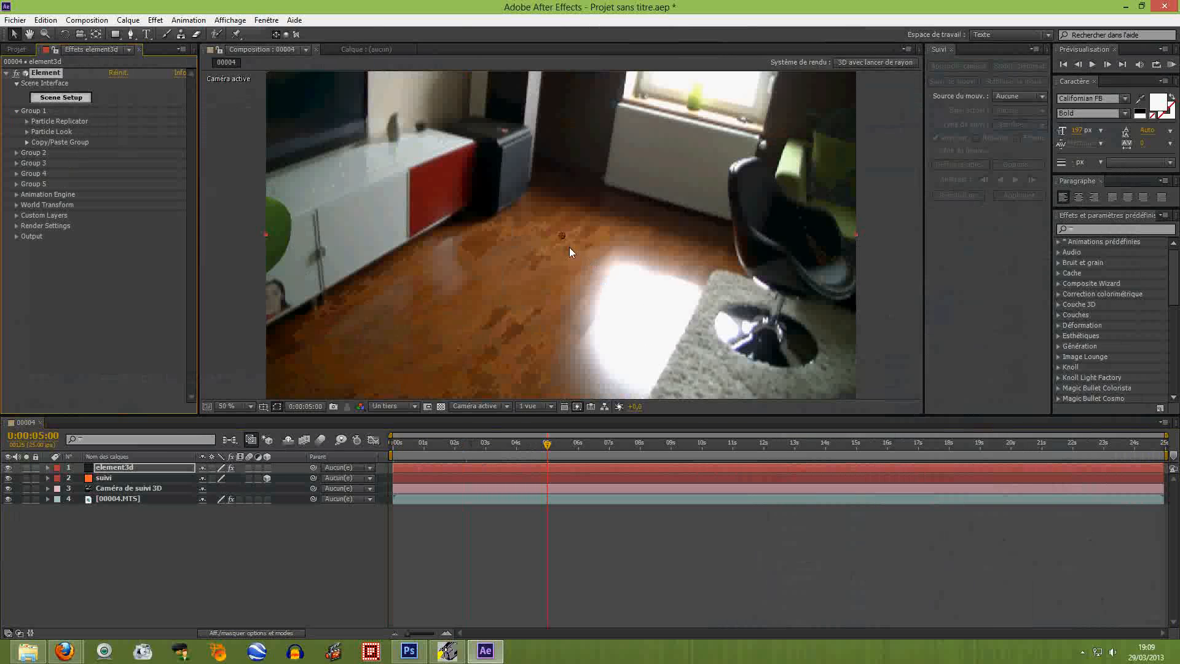
{"action": "left_click", "coordinate": [105, 479]}
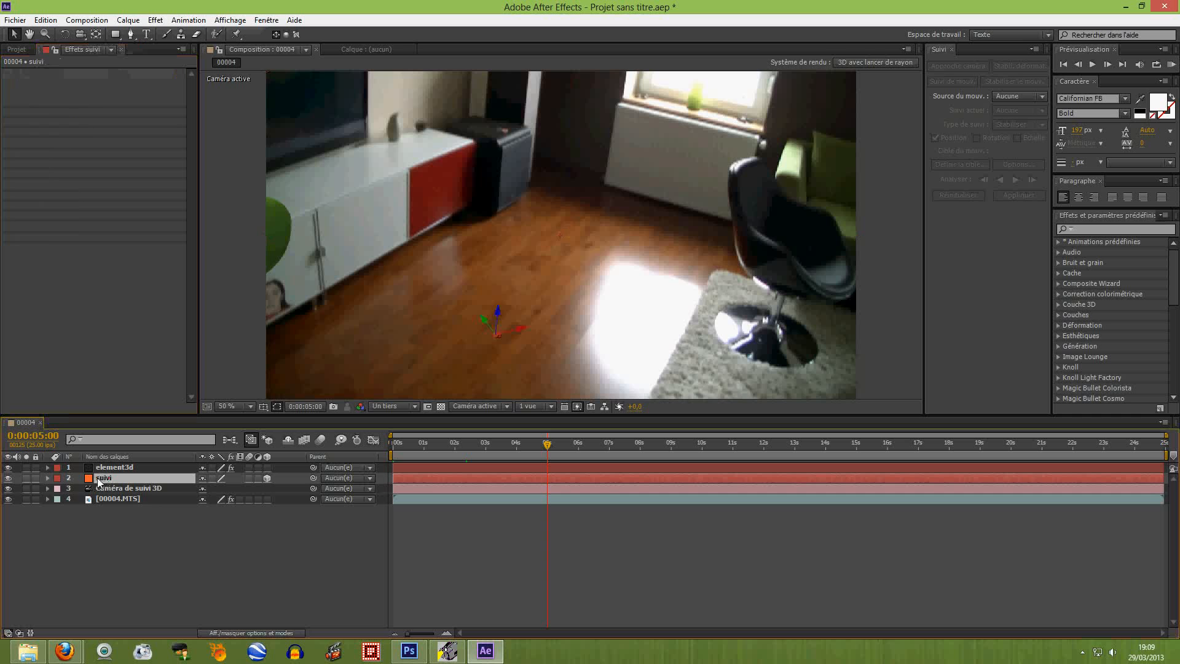
{"action": "left_click", "coordinate": [47, 478]}
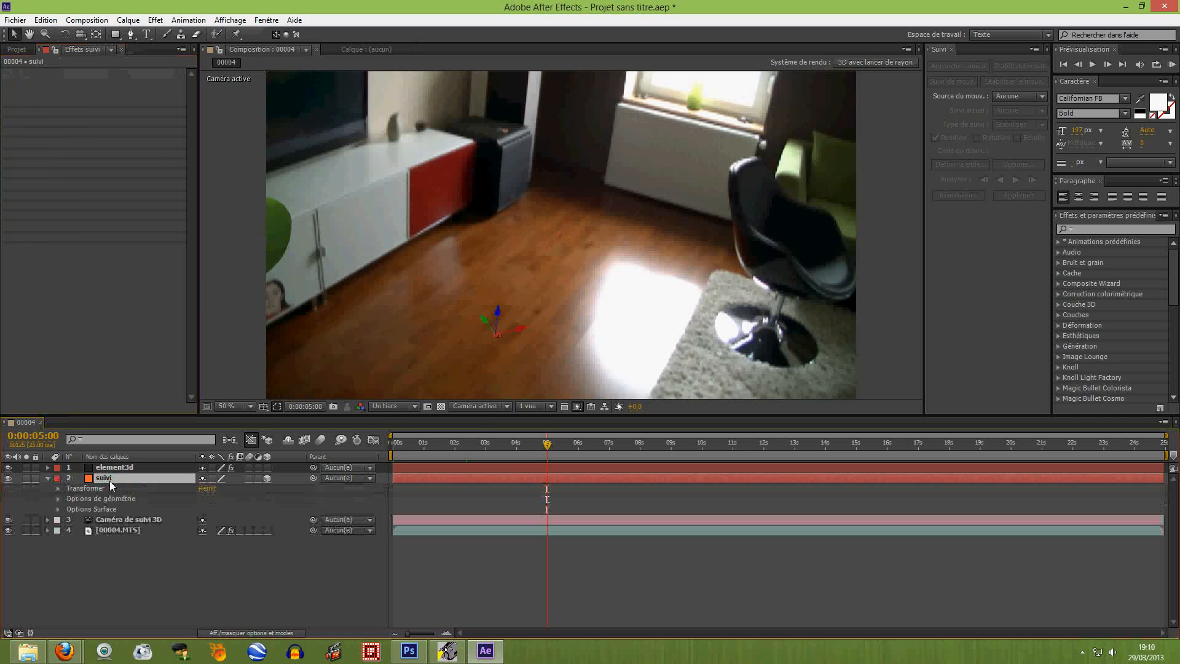
{"action": "key", "text": "p"}
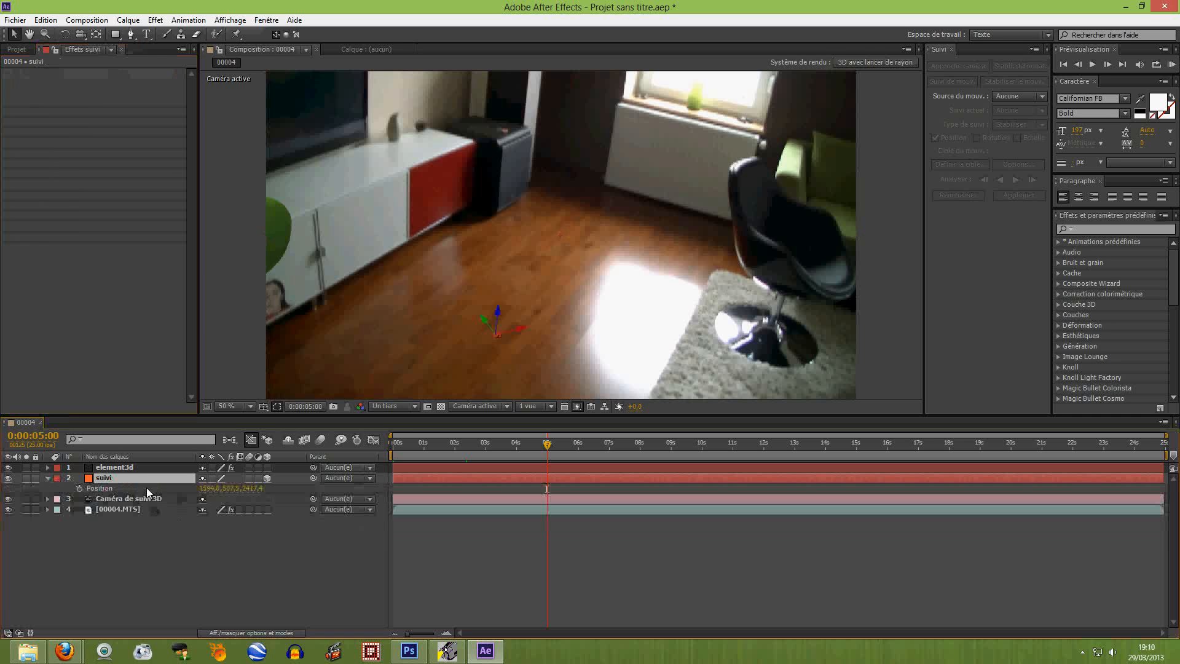
{"action": "left_click", "coordinate": [123, 468]}
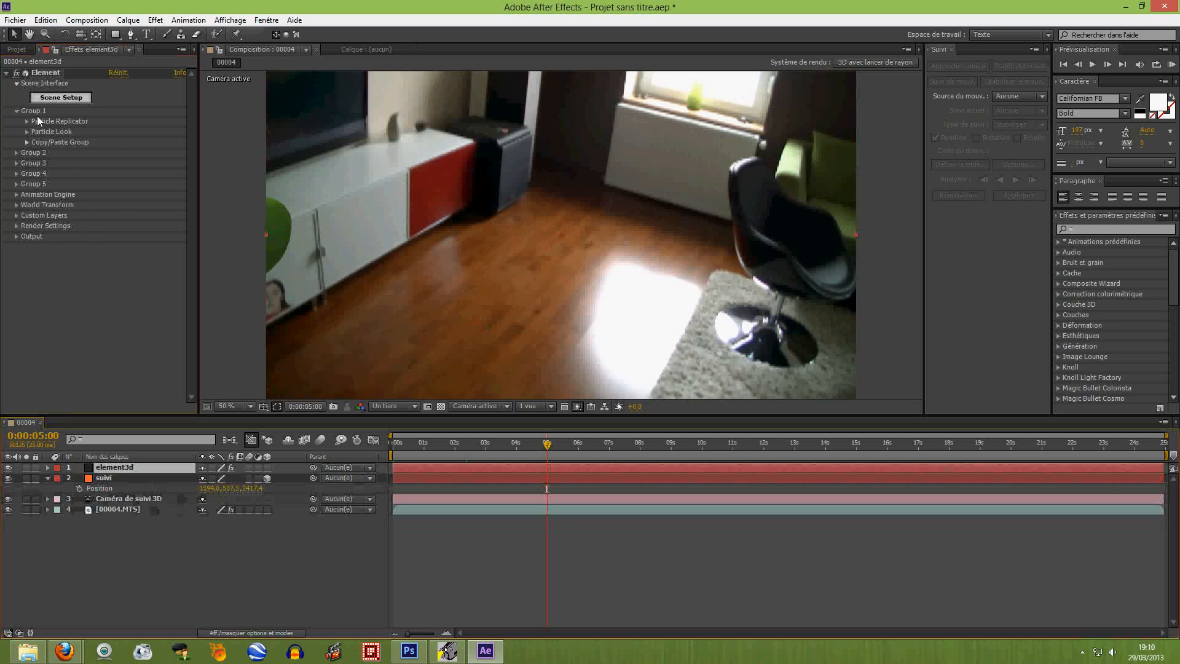
{"action": "left_click", "coordinate": [27, 122]}
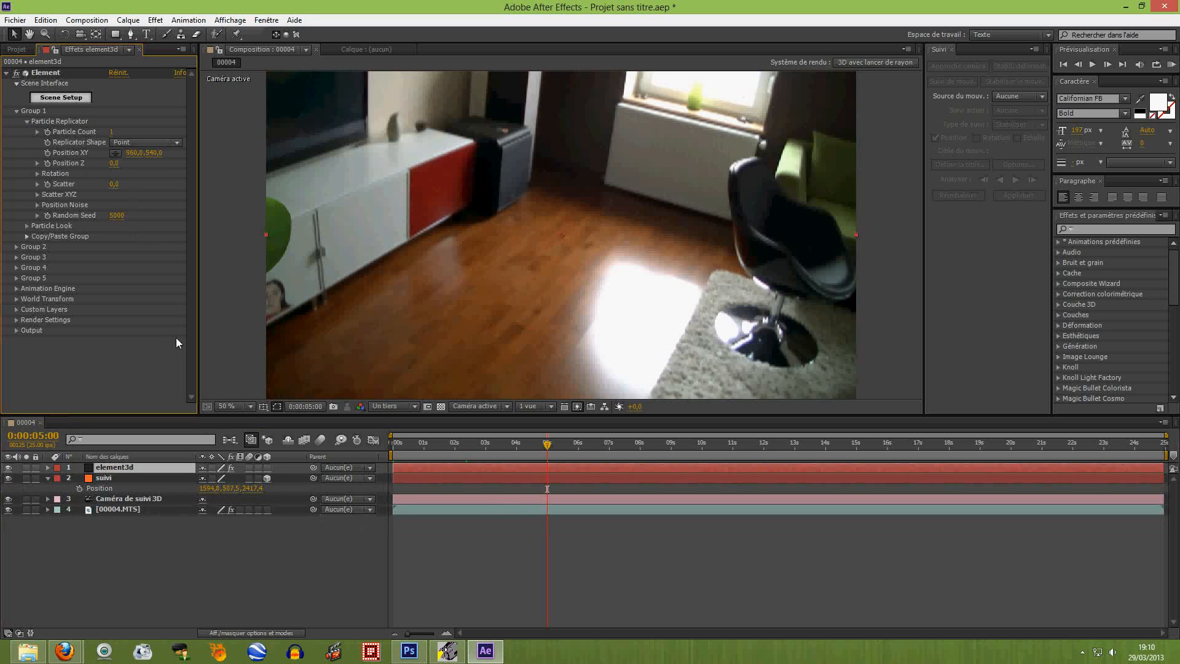
Copy the suivi null's X and Y position values into Group 1's Position XY, setting it to 1594,8 and 507,5.
{"action": "left_click", "coordinate": [206, 489]}
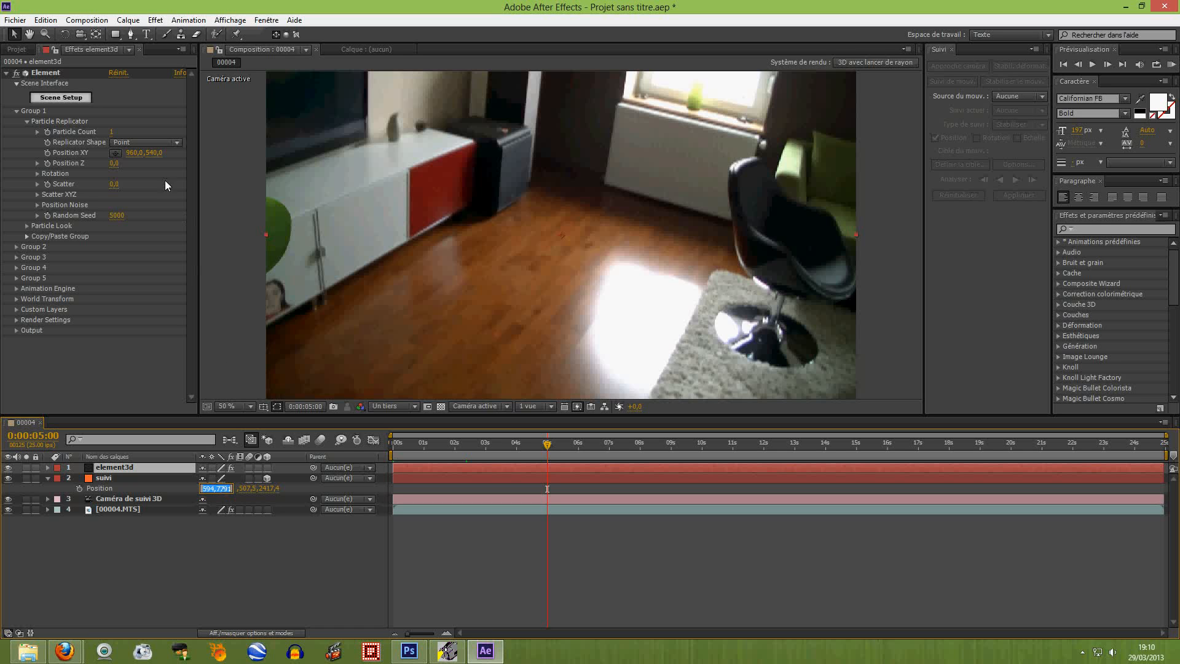
{"action": "left_click", "coordinate": [135, 152]}
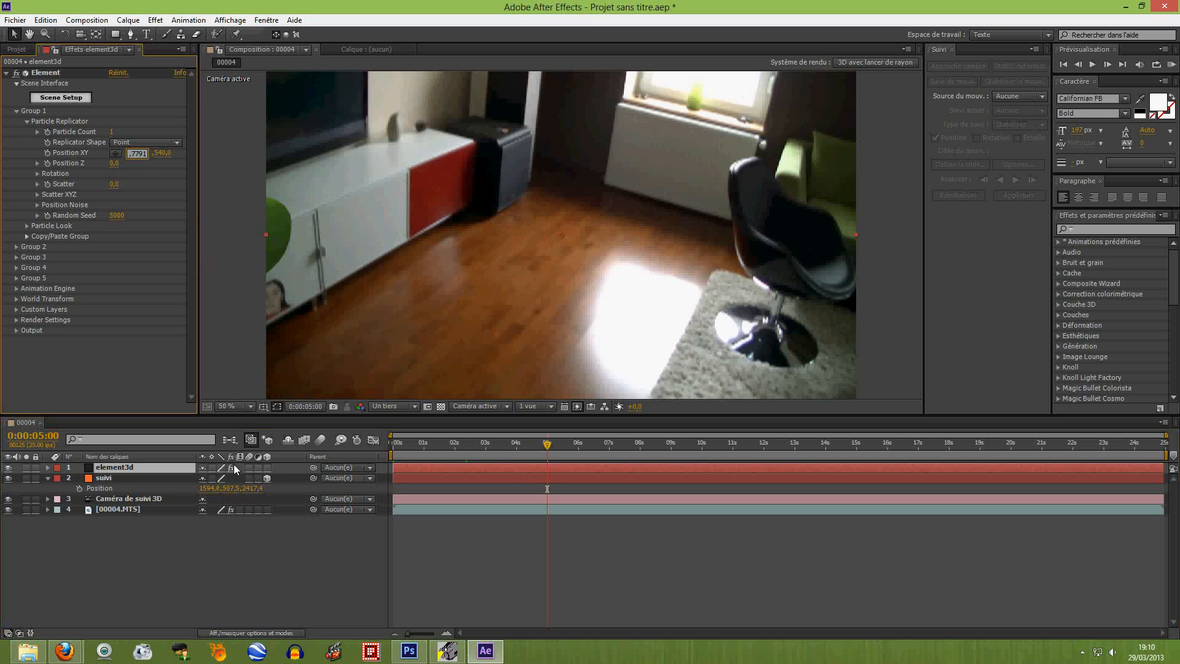
{"action": "left_click", "coordinate": [228, 490]}
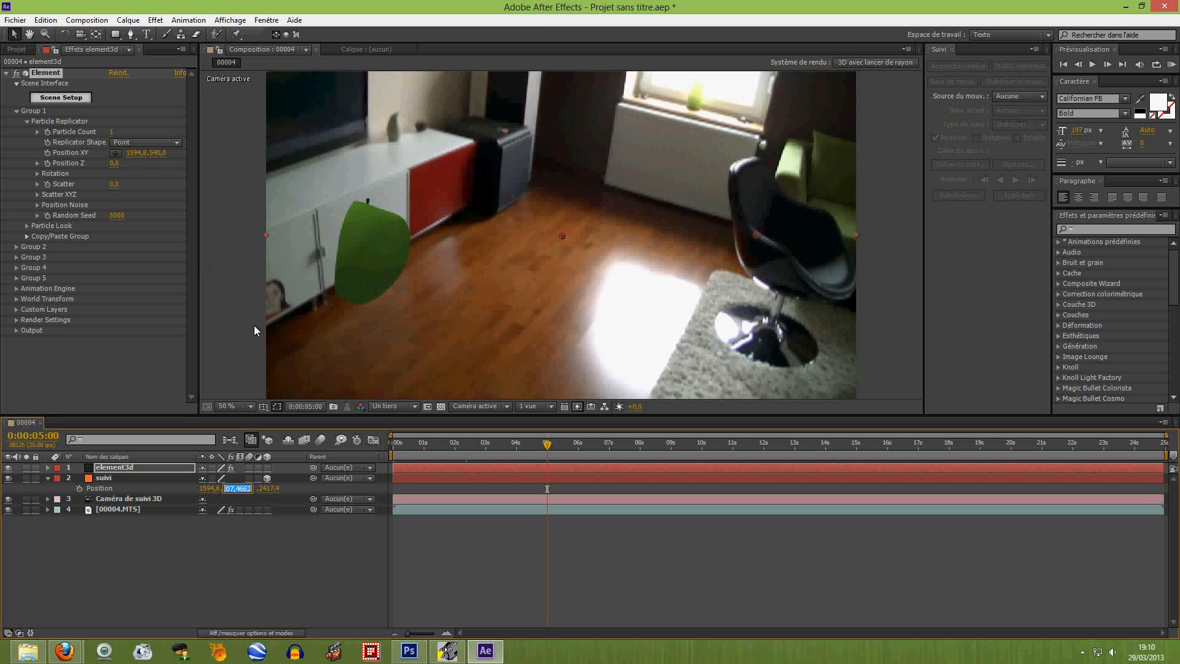
{"action": "left_click", "coordinate": [158, 154]}
{"action": "type", "text": "507,4662"}
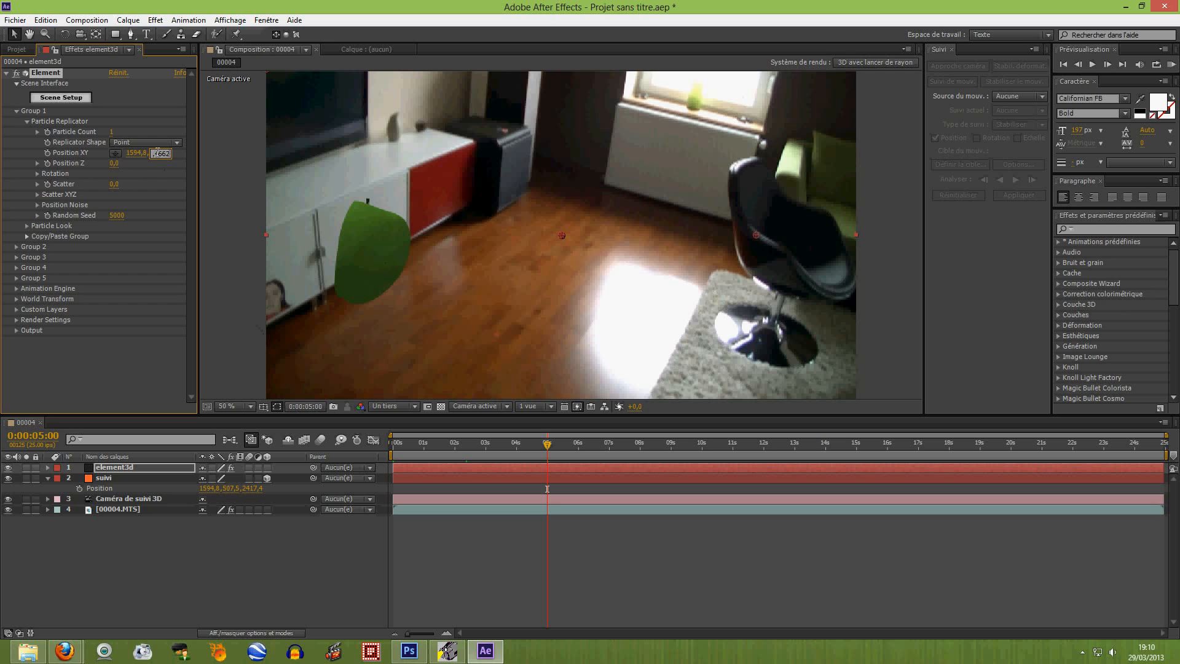
Set Group 1's Position Z to the suivi null's 2417,4 and play the video to check the apple's tracking.
{"action": "left_click", "coordinate": [114, 163]}
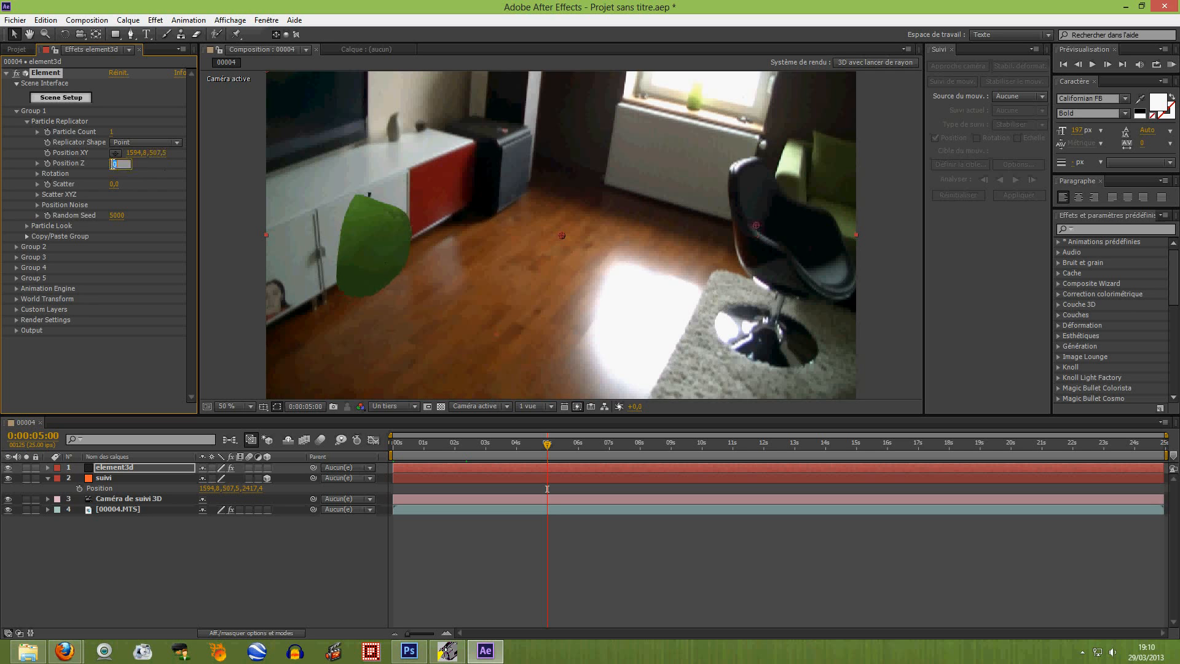
{"action": "left_click", "coordinate": [252, 487]}
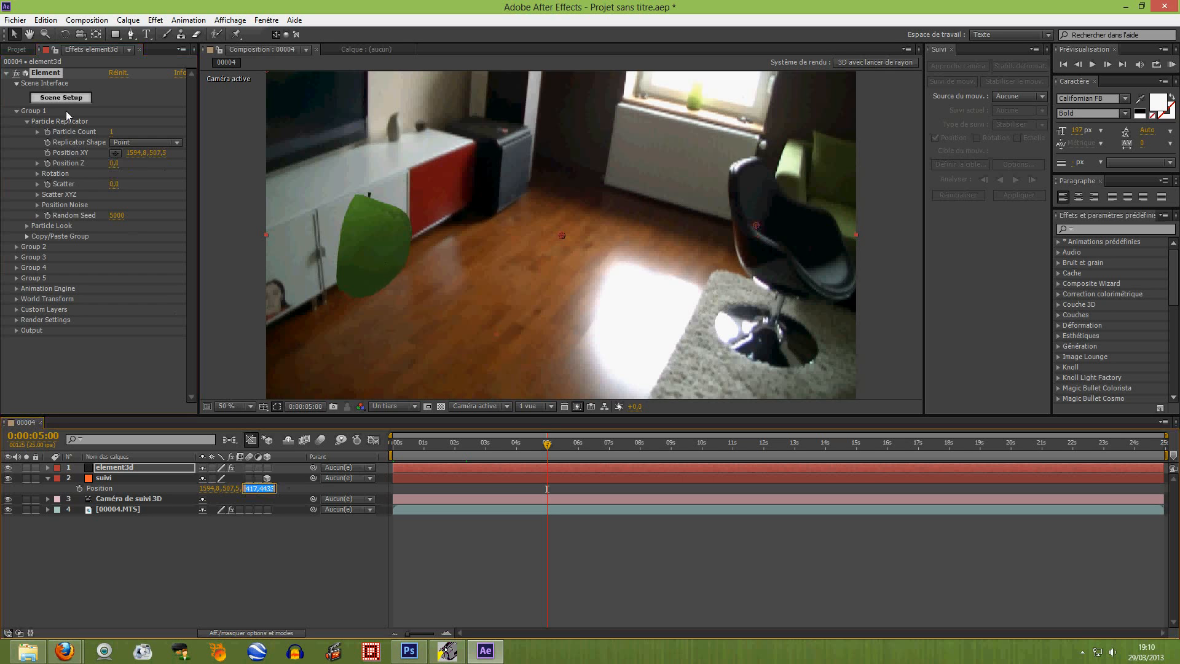
{"action": "left_click", "coordinate": [114, 164]}
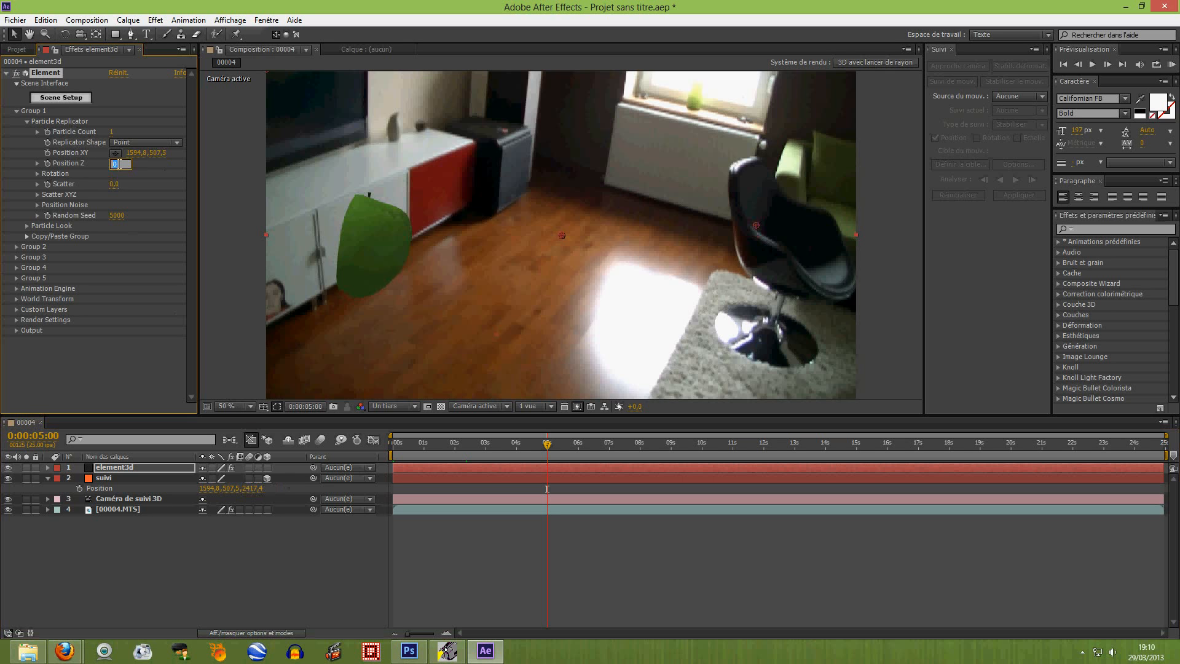
{"action": "type", "text": "2417,4"}
{"action": "key", "text": "Return"}
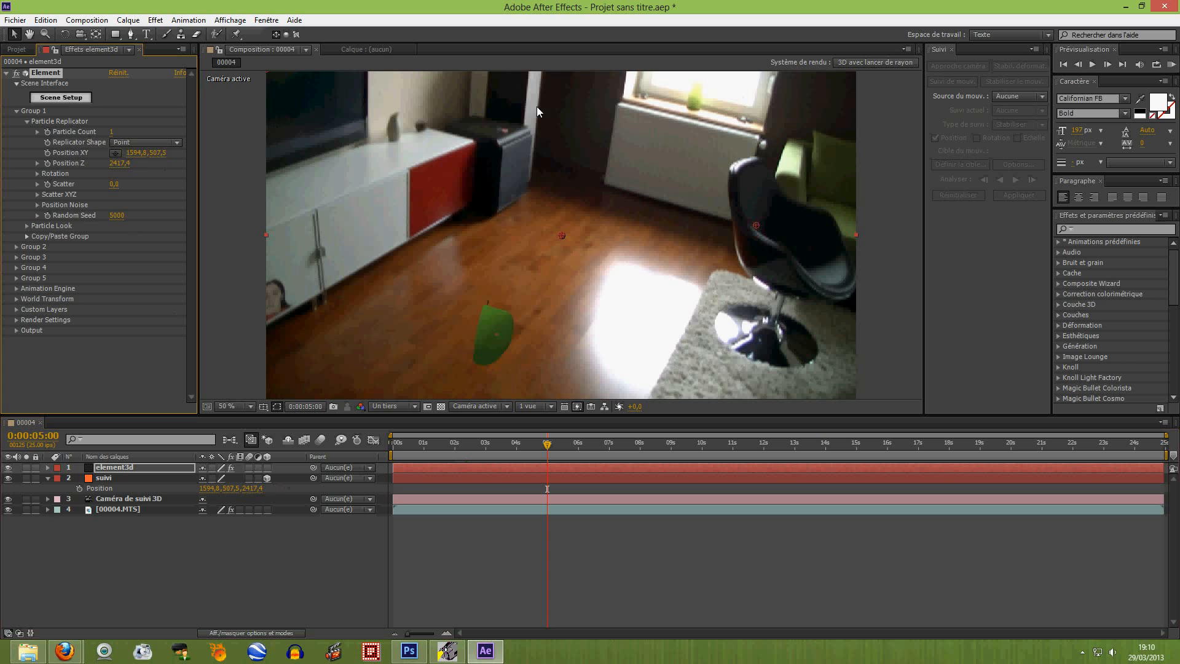
{"action": "left_click", "coordinate": [1091, 64]}
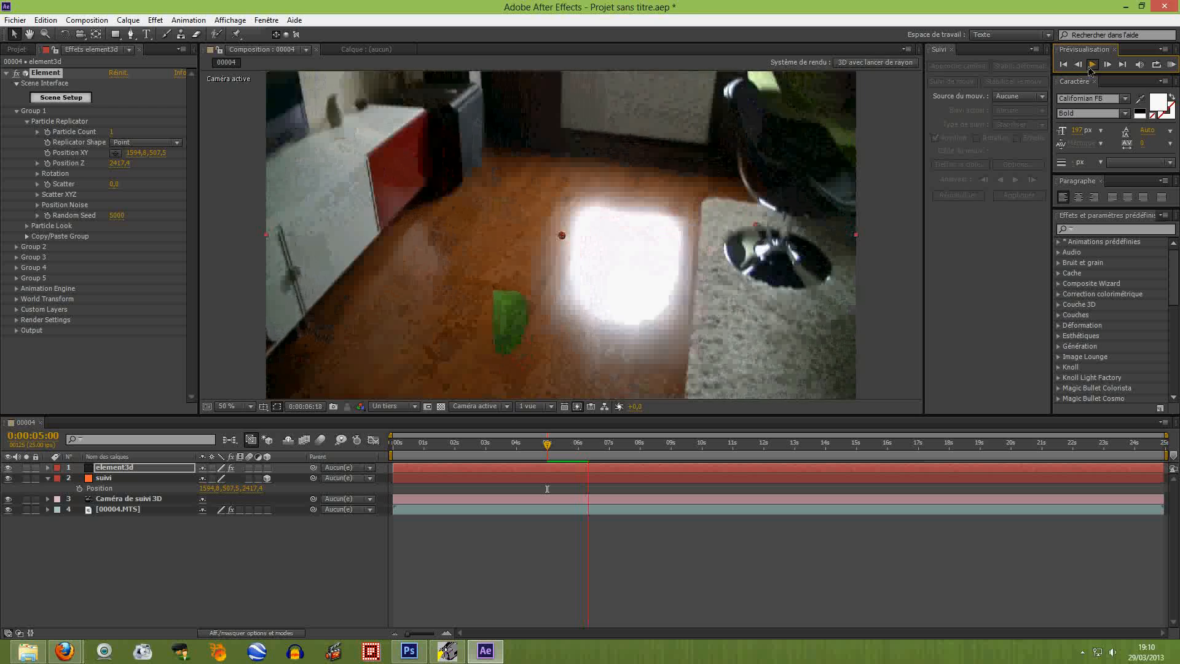
{"action": "key", "text": "space"}
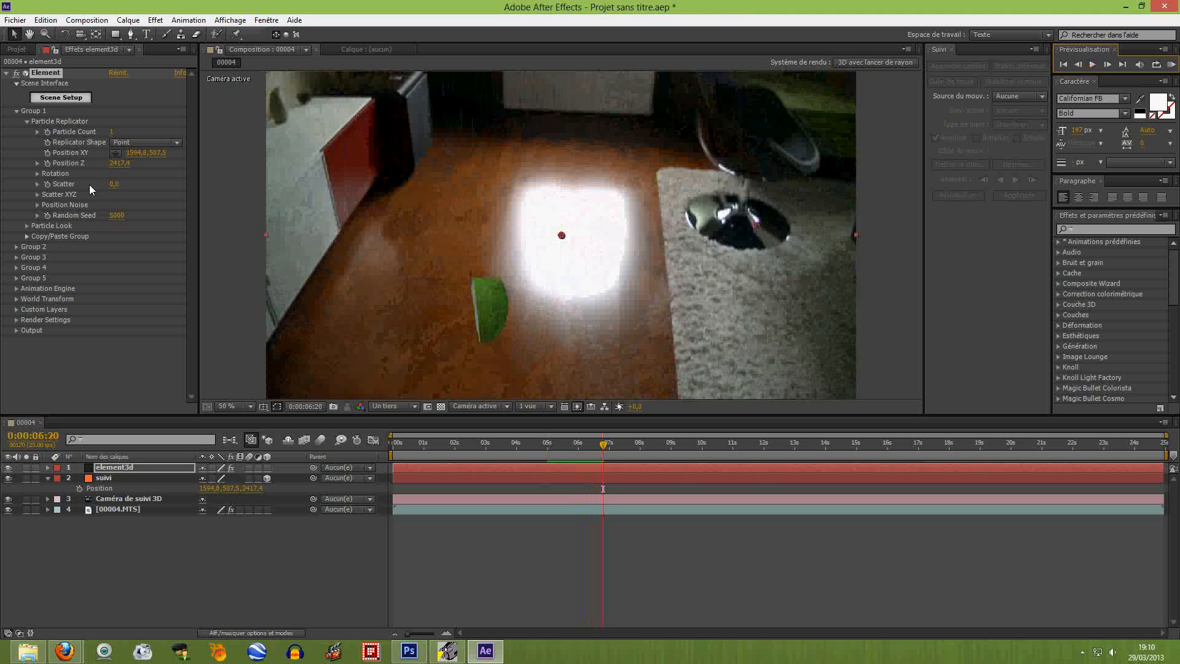
Rotate Group 1 to X 42°, Y -74° and Z 77° to lay the apple half cut face up, and play the video from the start.
{"action": "left_click", "coordinate": [38, 174]}
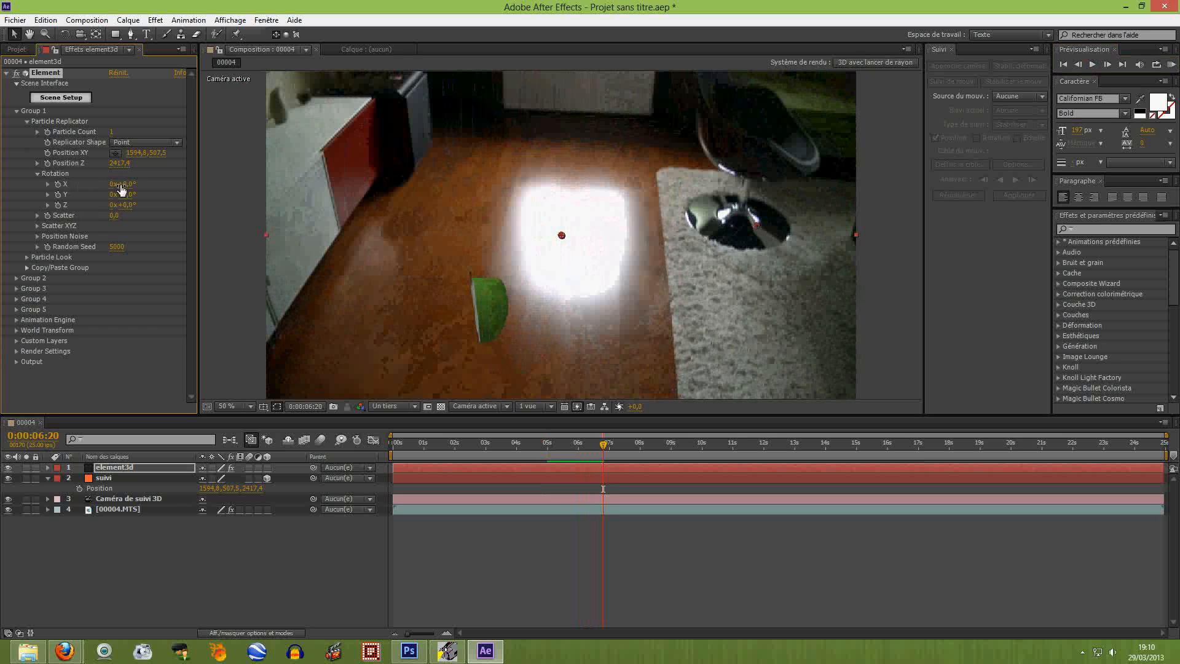
{"action": "left_click_drag", "start_coordinate": [129, 183], "coordinate": [173, 205]}
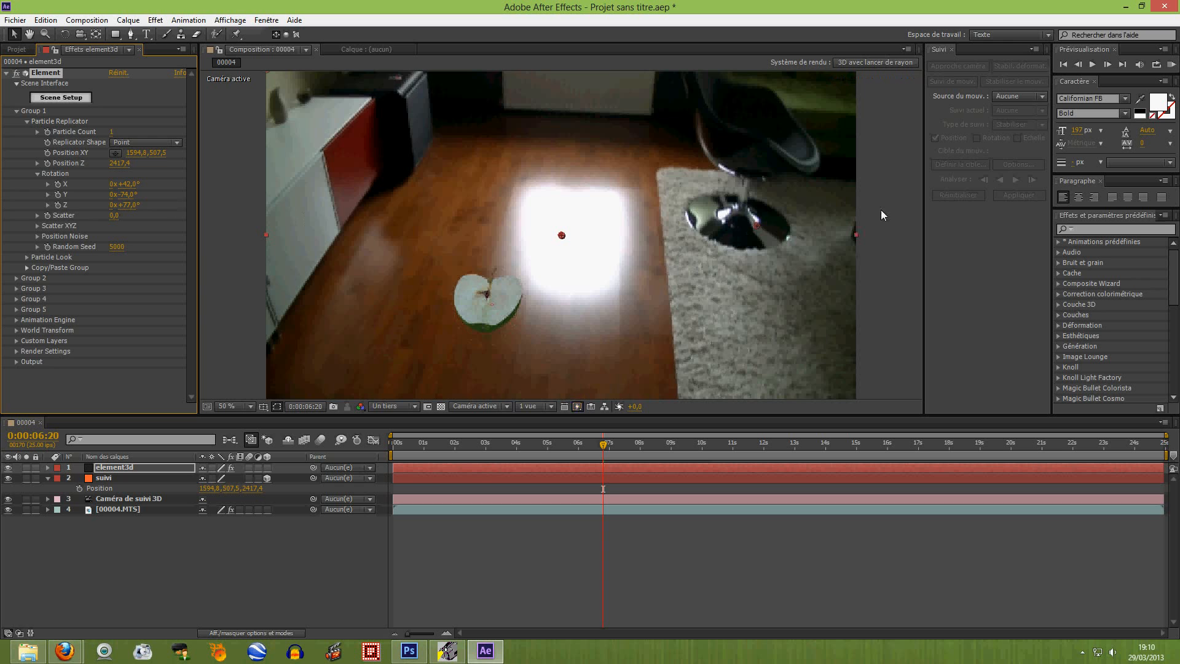
{"action": "left_click", "coordinate": [1075, 65]}
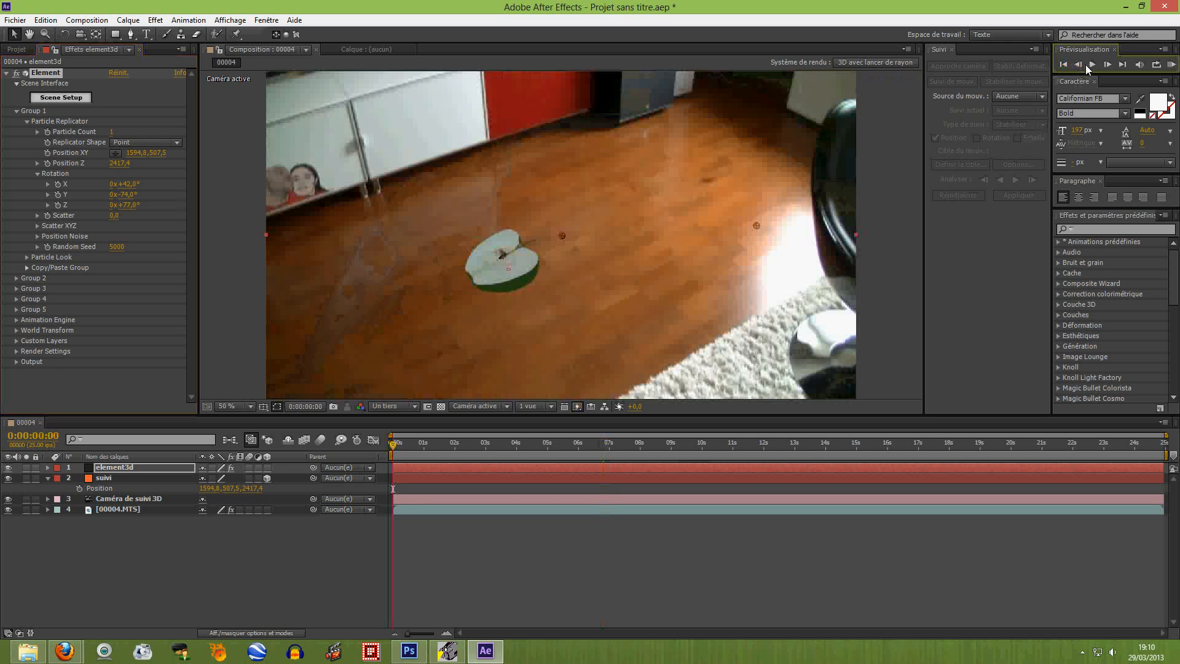
{"action": "left_click", "coordinate": [1090, 65]}
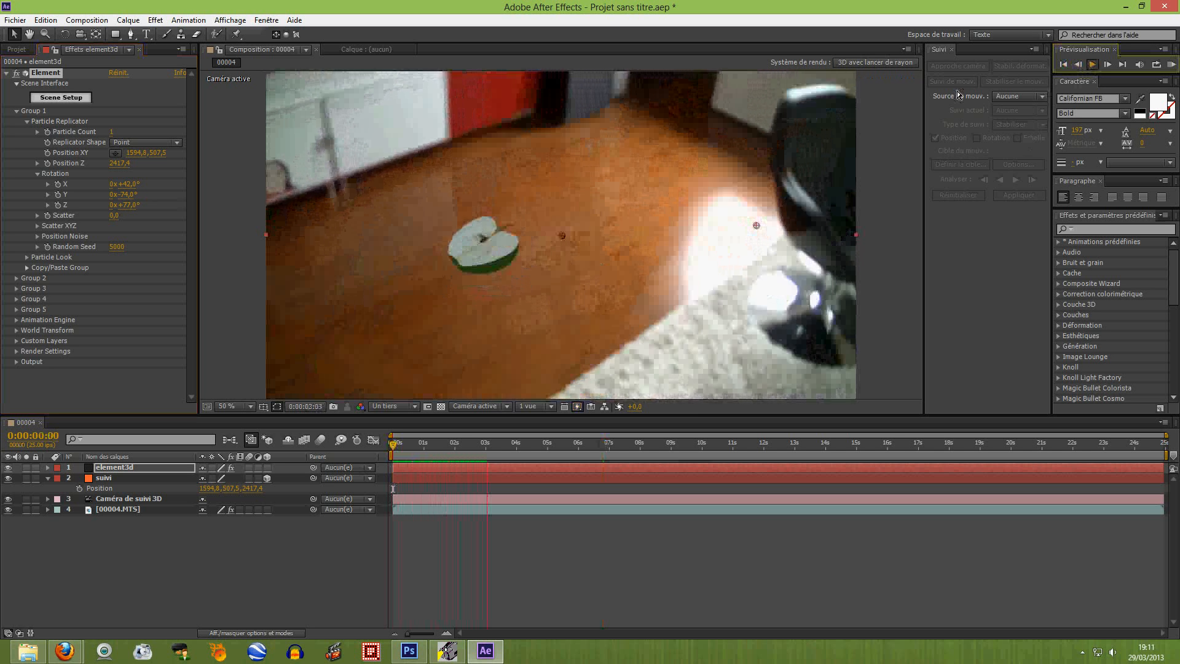
{"action": "key", "text": "space"}
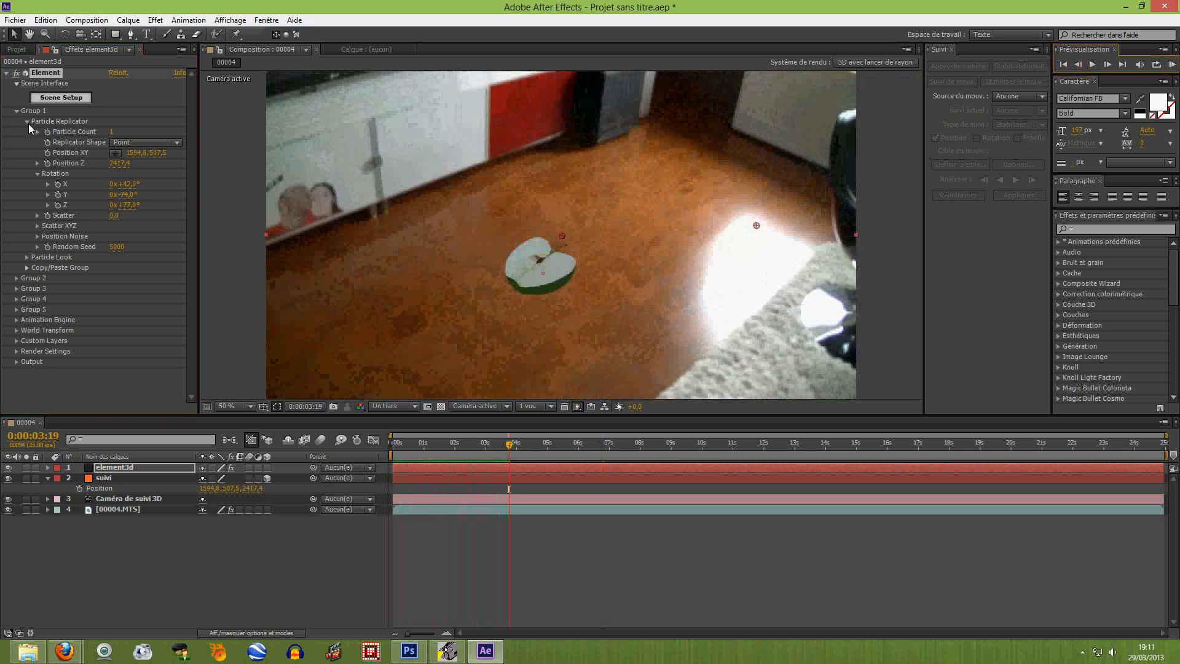
Add the plane model from Primitives to the Element scene, assign it to group 2 and accept the scene setup.
{"action": "left_click", "coordinate": [17, 111]}
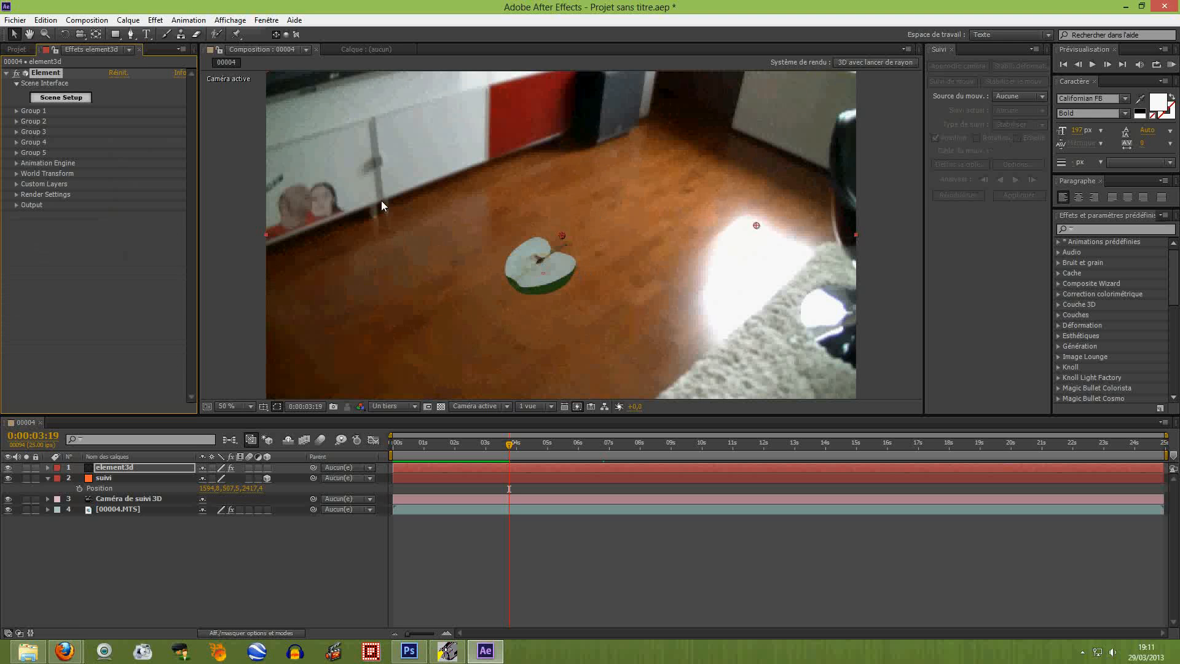
{"action": "left_click", "coordinate": [59, 97]}
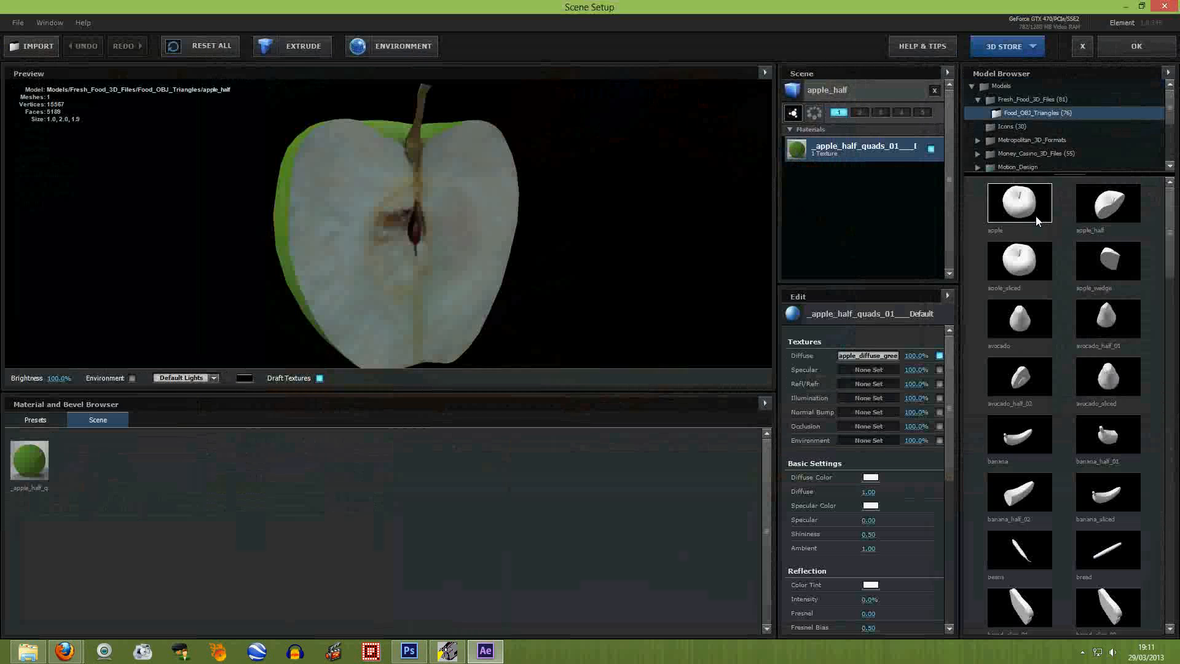
{"action": "left_click", "coordinate": [1023, 99]}
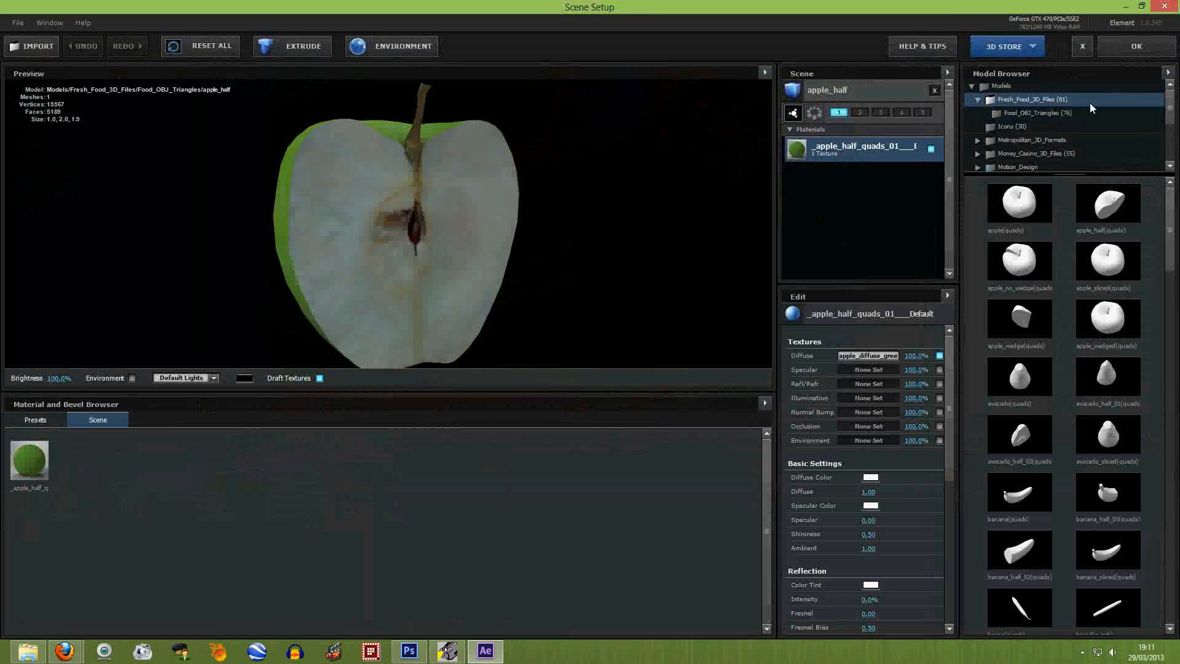
{"action": "left_click_drag", "start_coordinate": [1169, 114], "coordinate": [1113, 134]}
{"action": "left_click", "coordinate": [1020, 134]}
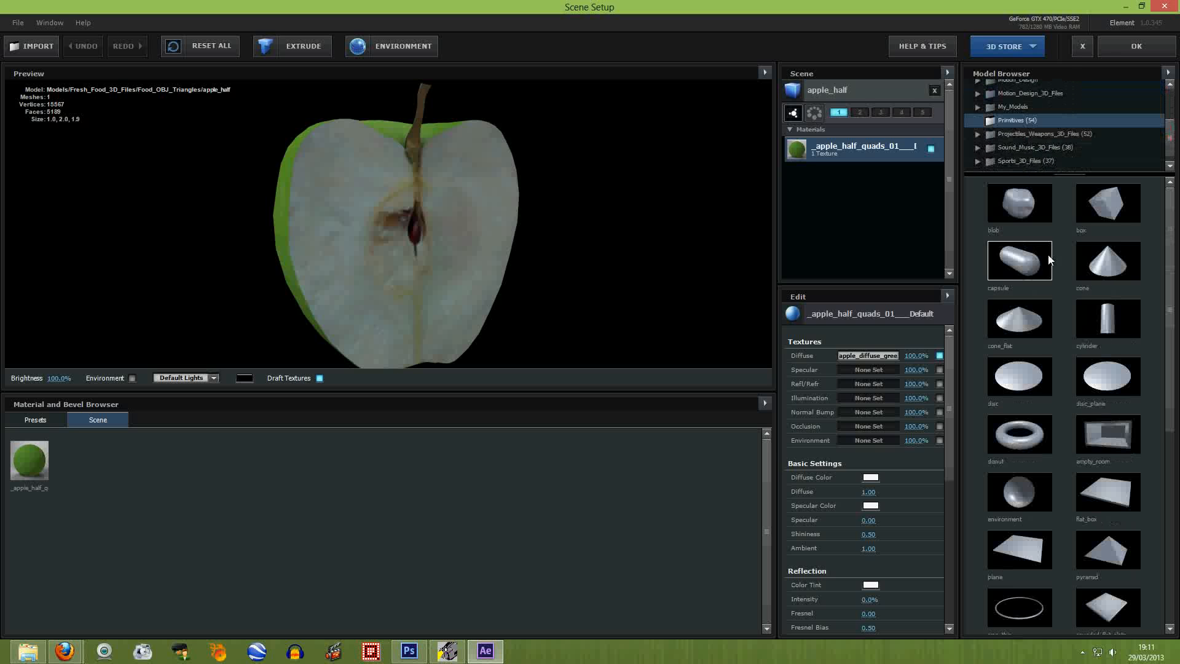
{"action": "left_click", "coordinate": [1020, 549]}
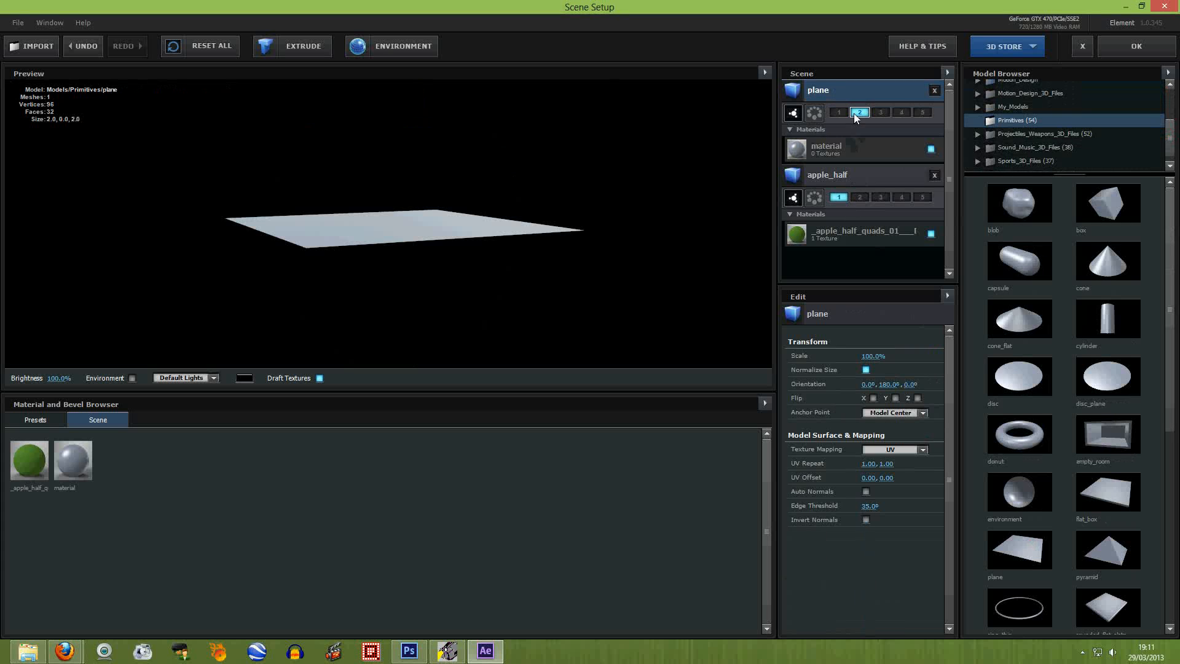
{"action": "left_click", "coordinate": [1109, 50]}
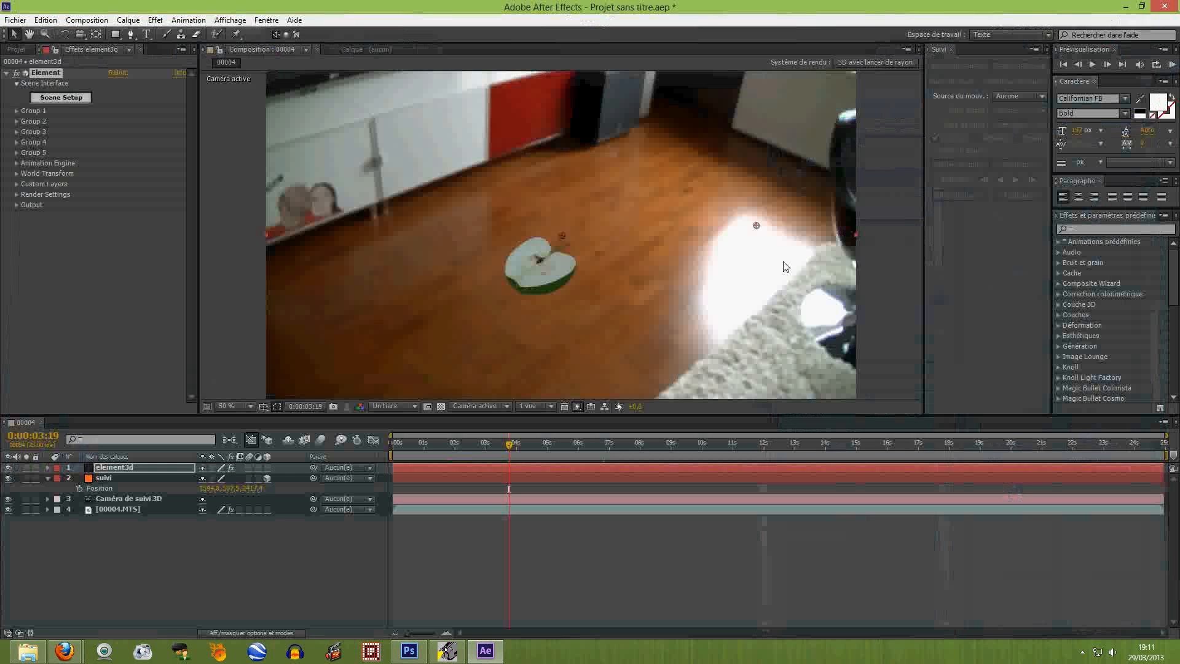
Move the current time to 0:00:07:18 and reveal the Particle Replicator settings of Group 2 and Group 1 together.
{"action": "left_click", "coordinate": [462, 443]}
{"action": "left_click", "coordinate": [631, 446]}
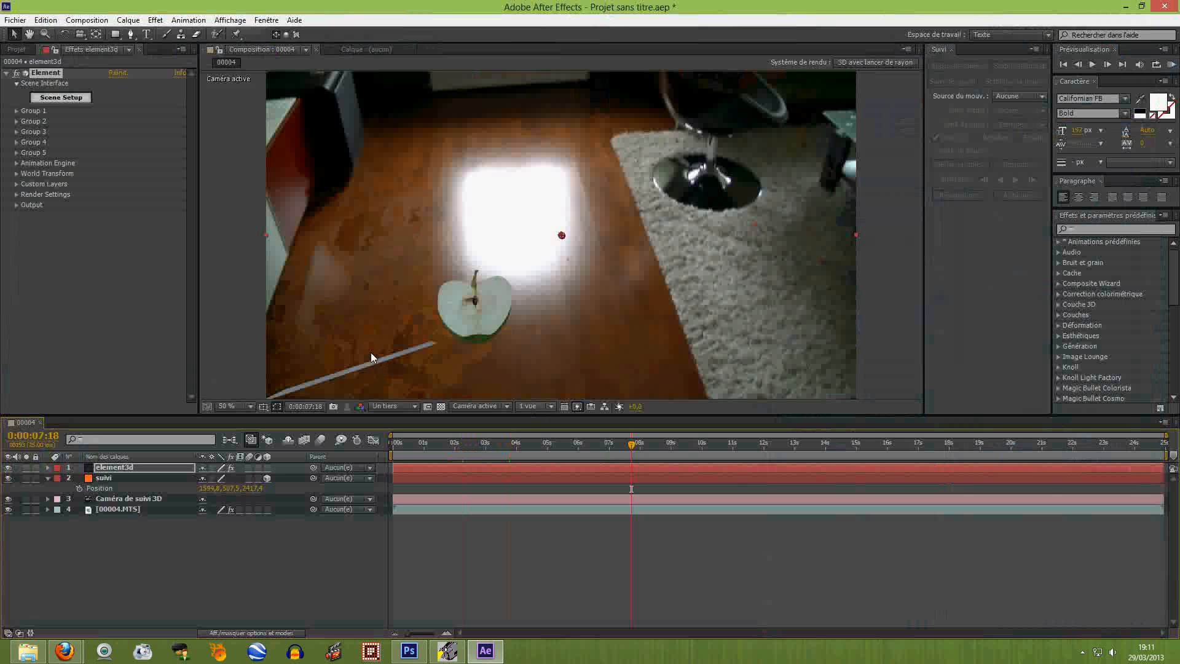
{"action": "left_click", "coordinate": [17, 121]}
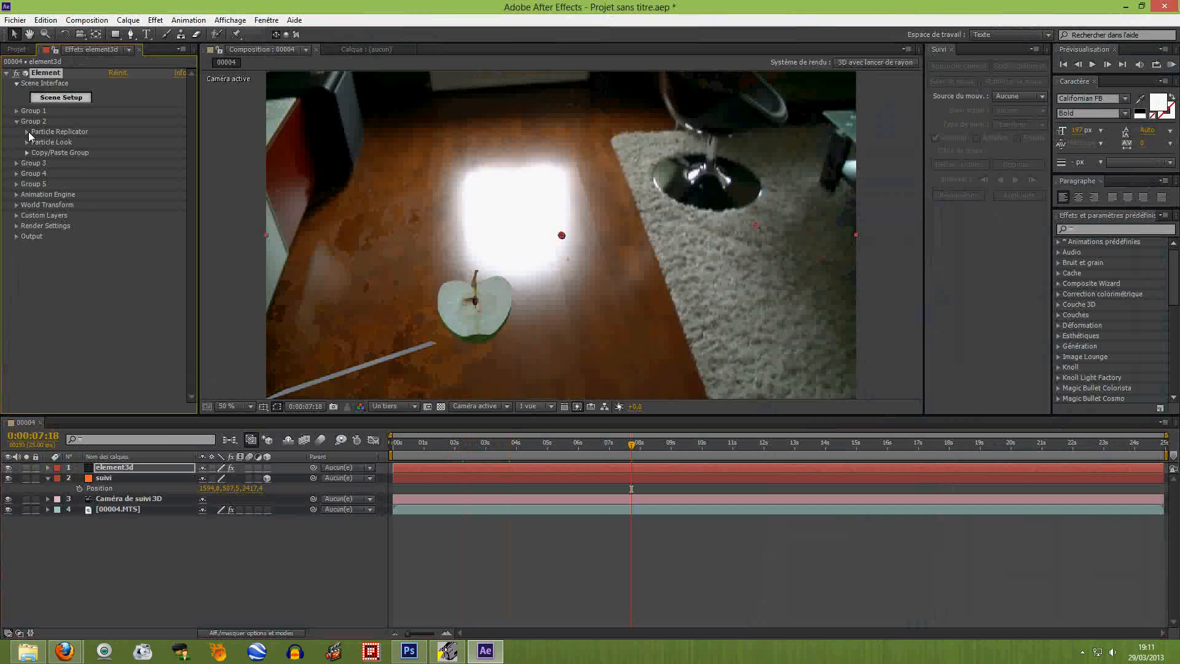
{"action": "left_click", "coordinate": [28, 132]}
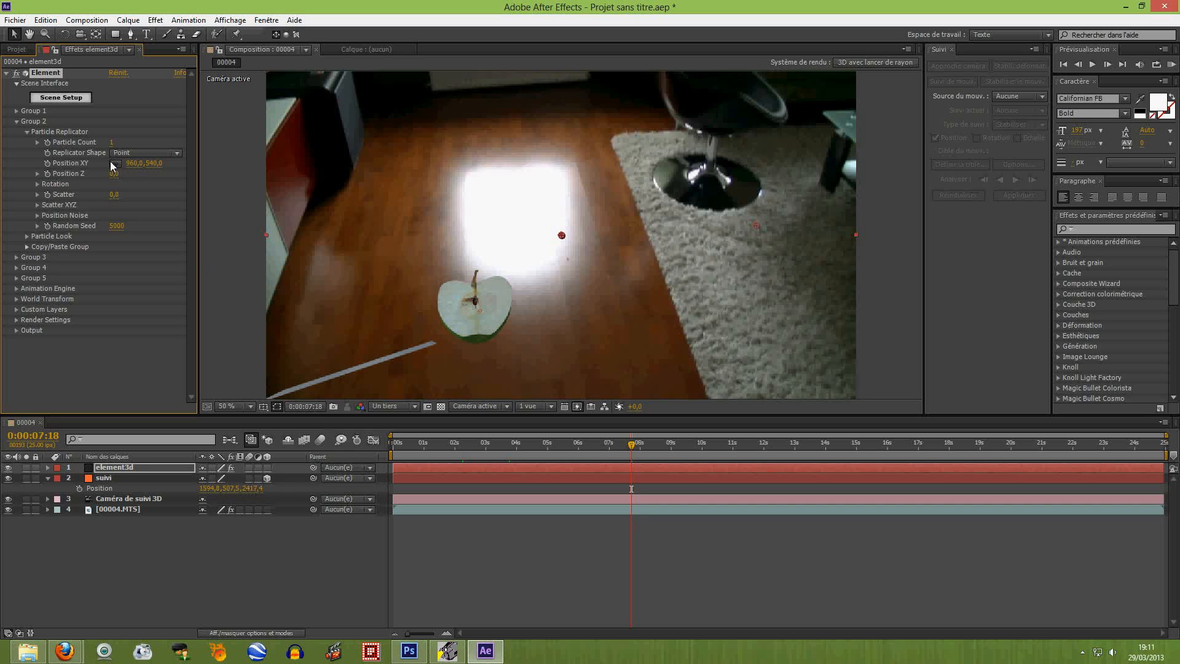
{"action": "left_click", "coordinate": [17, 112]}
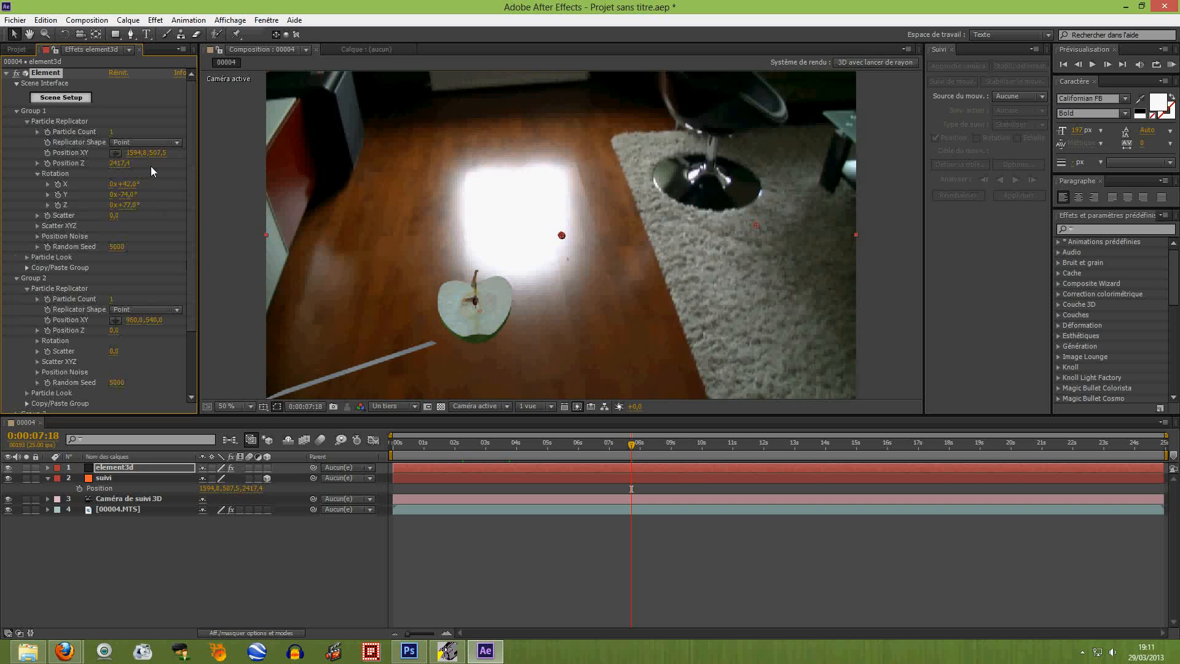
Copy Group 1's Position XY values into Group 2, setting its Position XY to 1594,8 and 507,5.
{"action": "left_click", "coordinate": [137, 152]}
{"action": "left_click", "coordinate": [136, 320]}
{"action": "left_click", "coordinate": [161, 150]}
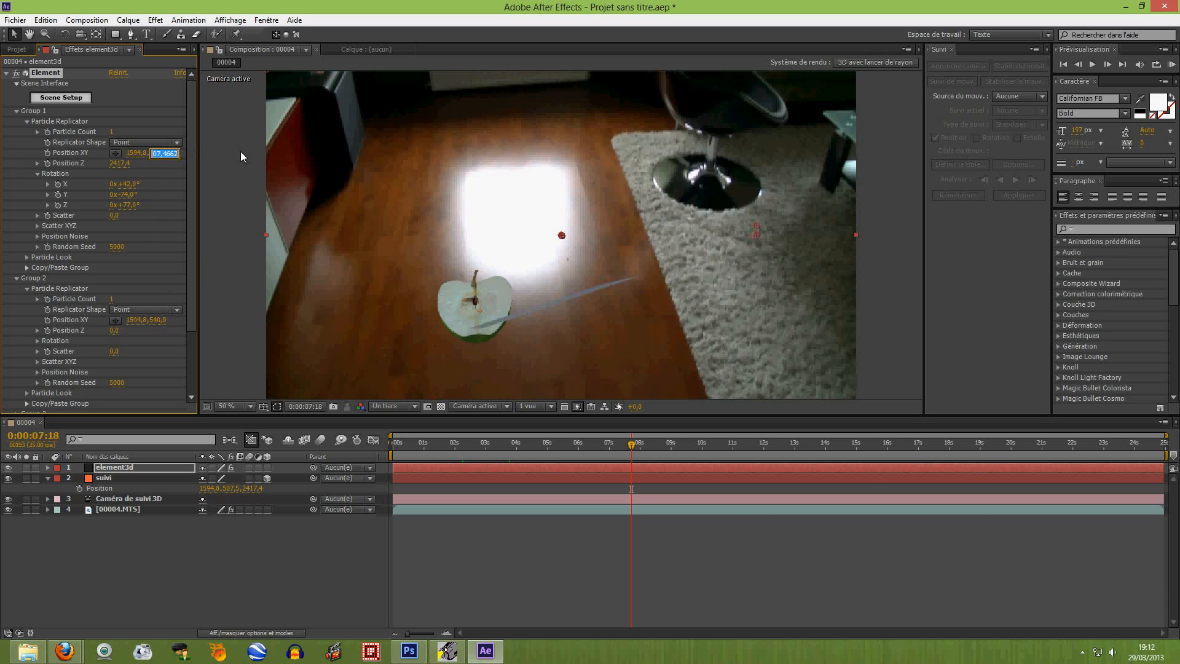
{"action": "left_click", "coordinate": [160, 319]}
{"action": "key", "text": "BackSpace"}
{"action": "type", "text": "507,4662"}
{"action": "key", "text": "Return"}
Copy Group 1's Position Z value into Group 2, setting its Position Z to 2417,4.
{"action": "left_click", "coordinate": [123, 163]}
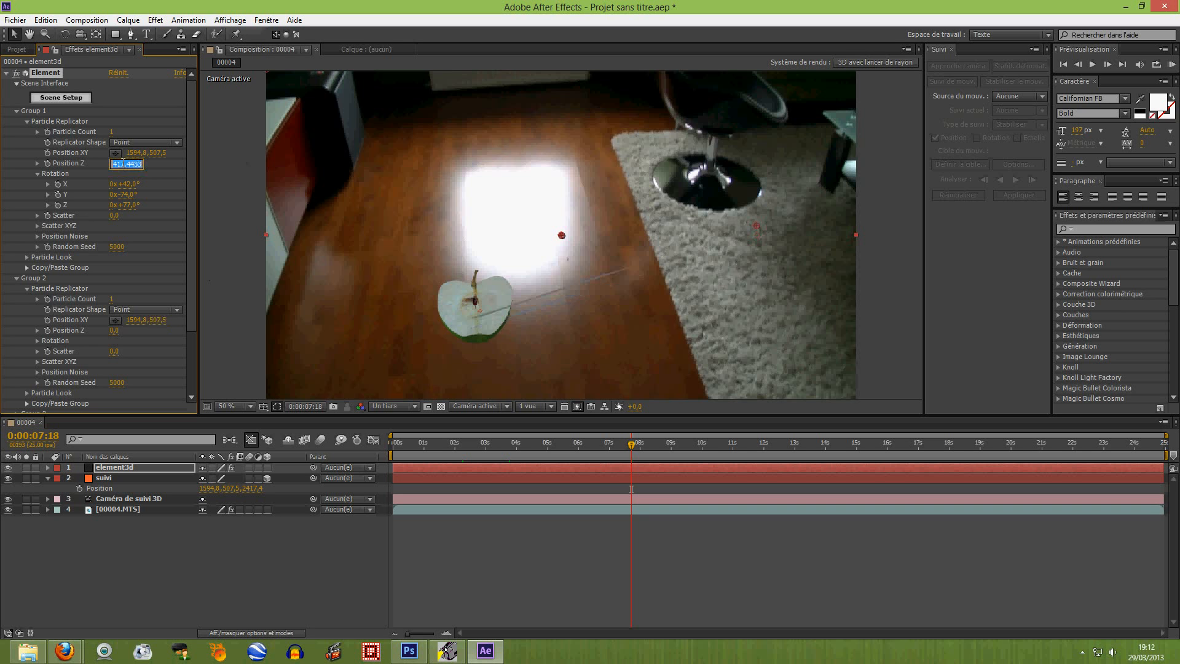
{"action": "left_click", "coordinate": [116, 330]}
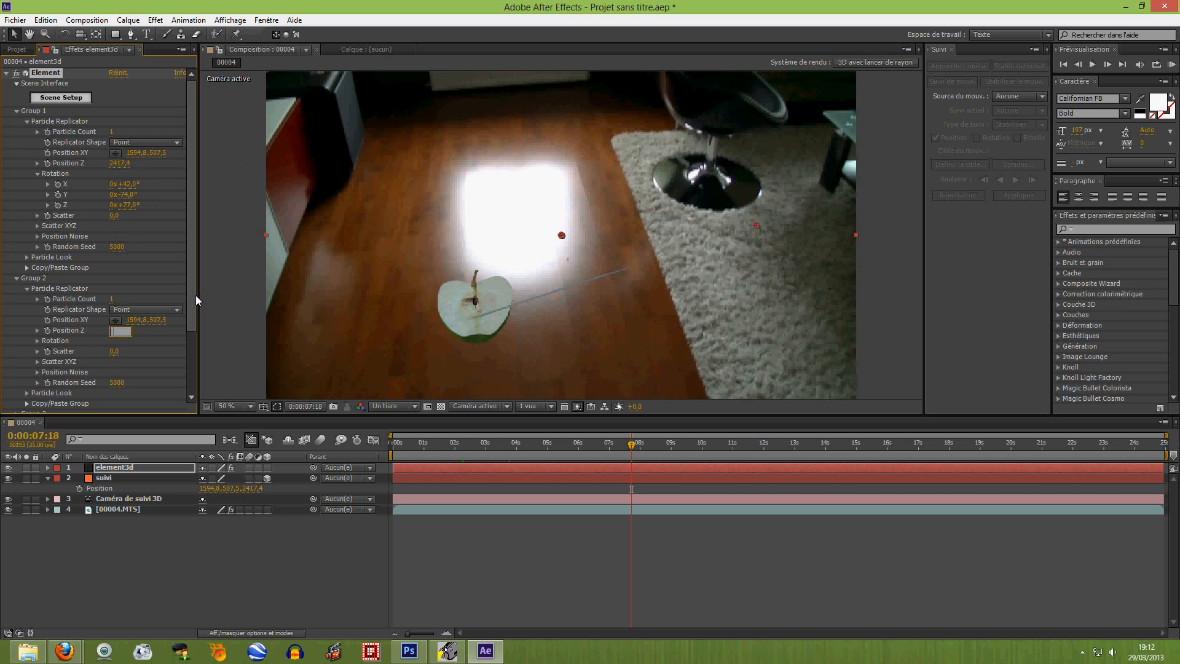
{"action": "type", "text": "2417,4"}
{"action": "key", "text": "Return"}
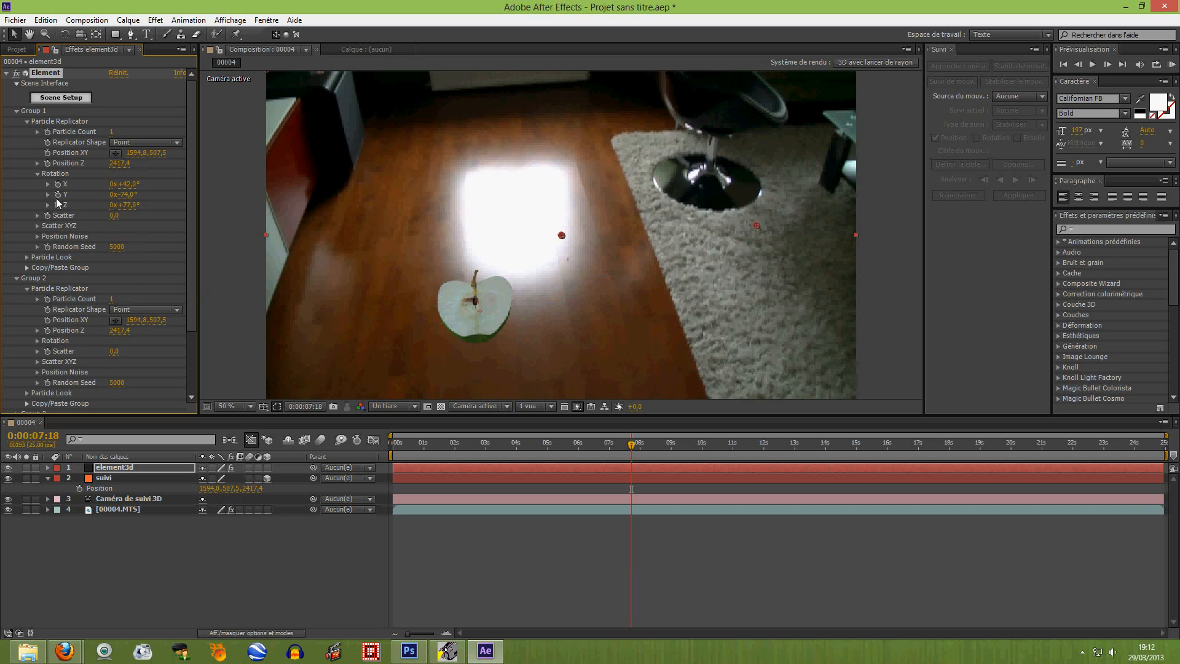
Enlarge the plane by setting the Size in Group 2's Particle Look to 23,33.
{"action": "scroll", "coordinate": [94, 309], "scroll_direction": "down", "scroll_amount": 3}
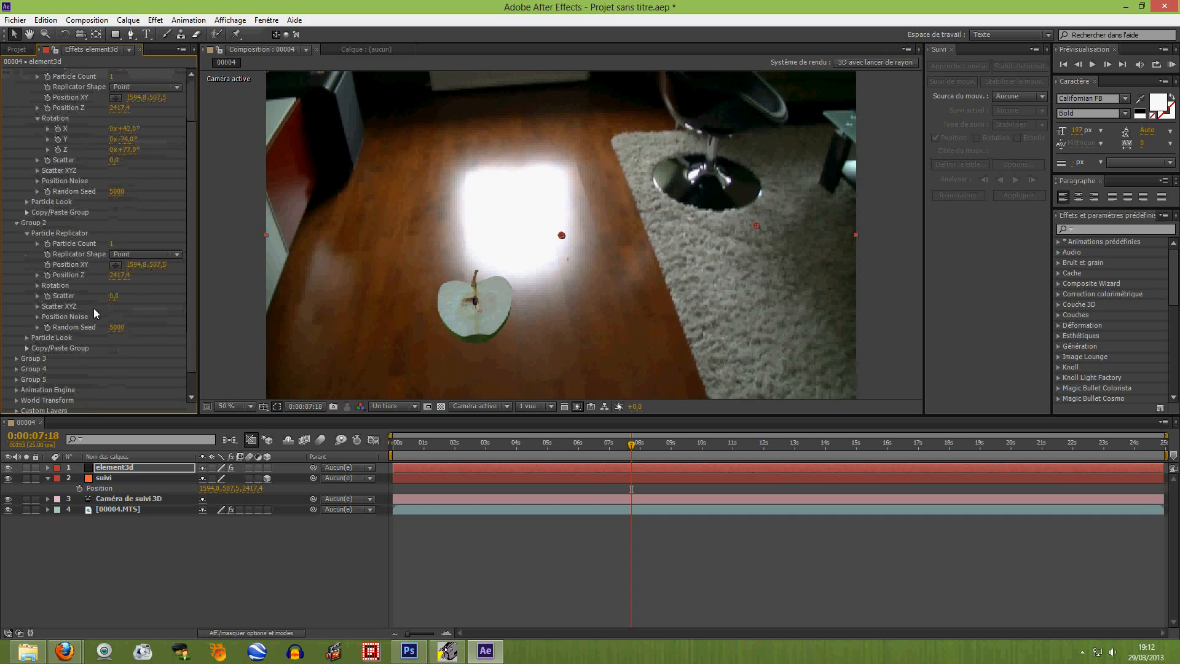
{"action": "left_click", "coordinate": [28, 234]}
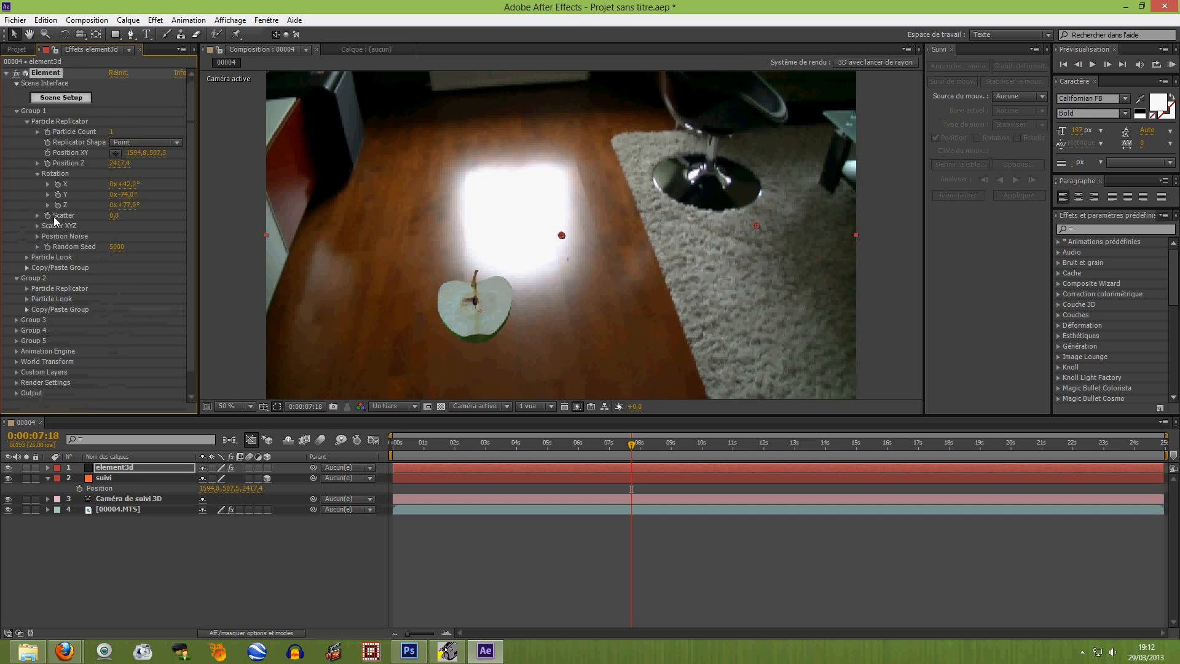
{"action": "left_click", "coordinate": [17, 112]}
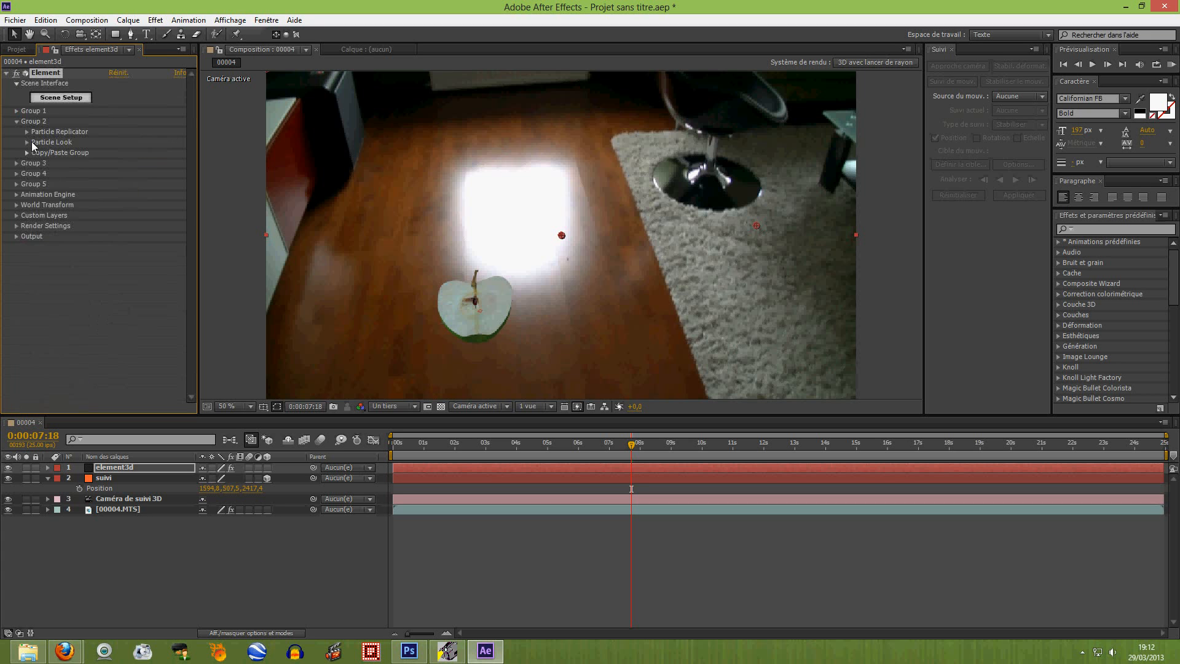
{"action": "left_click", "coordinate": [27, 143]}
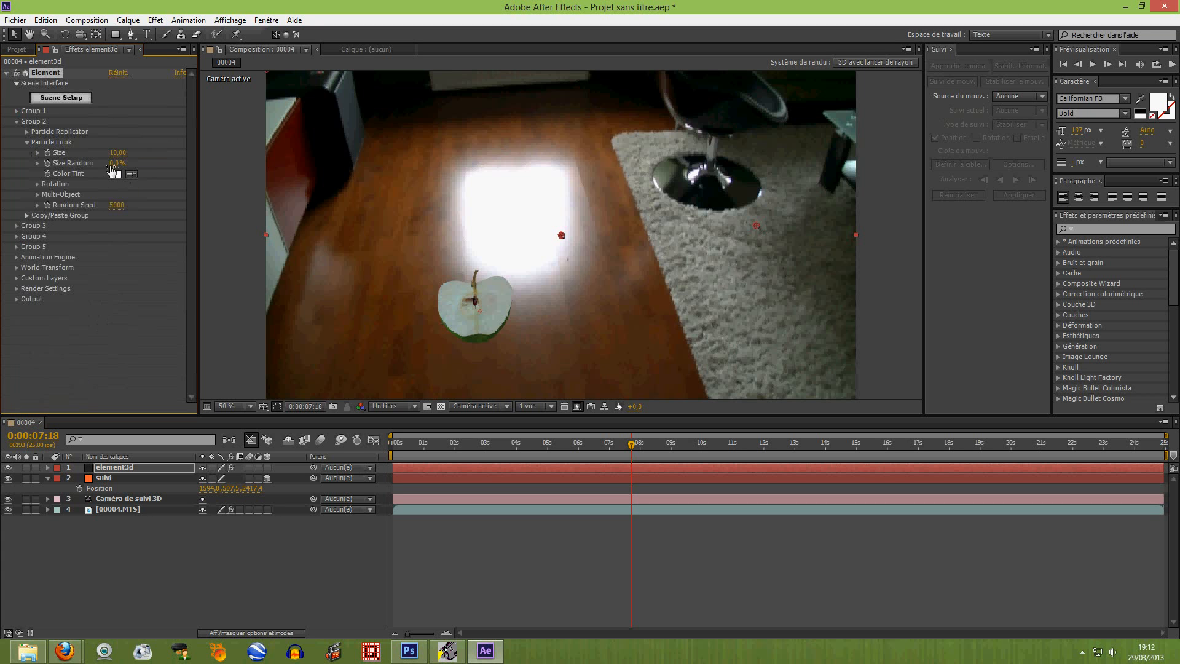
{"action": "left_click_drag", "start_coordinate": [117, 153], "coordinate": [142, 152]}
{"action": "left_click_drag", "start_coordinate": [420, 190], "coordinate": [1063, 285]}
Set Group 2's X rotation in its Particle Replicator to 43° to tilt the plane towards the floor's angle.
{"action": "left_click", "coordinate": [27, 132]}
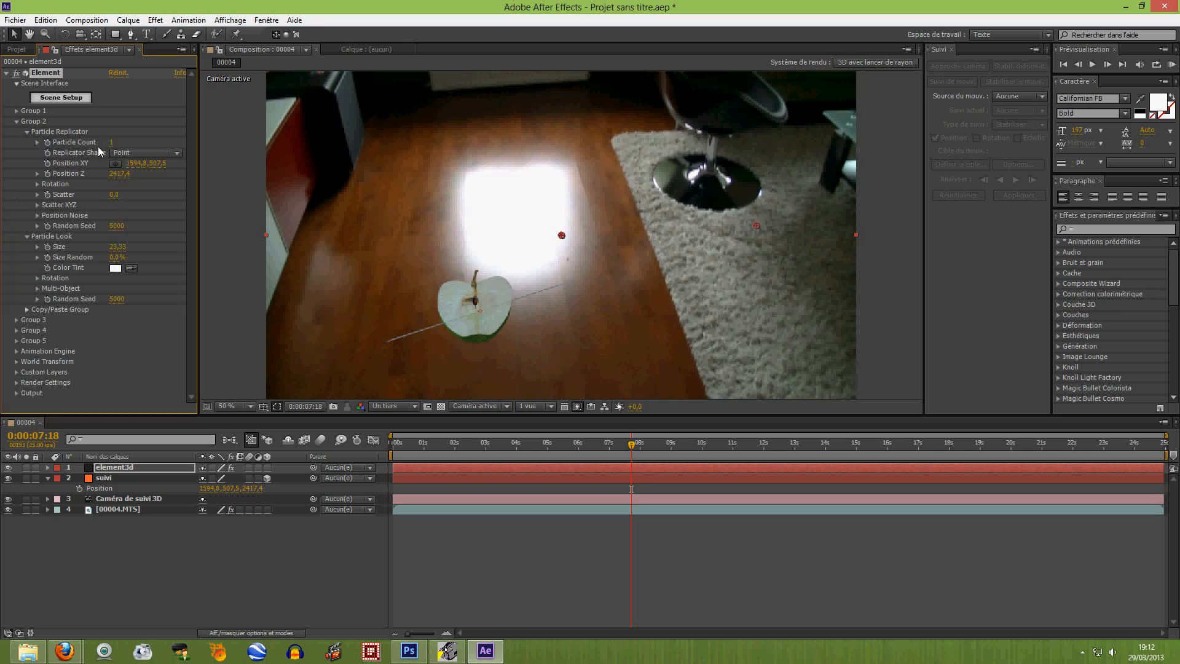
{"action": "left_click", "coordinate": [37, 184]}
{"action": "left_click_drag", "start_coordinate": [116, 194], "coordinate": [180, 204]}
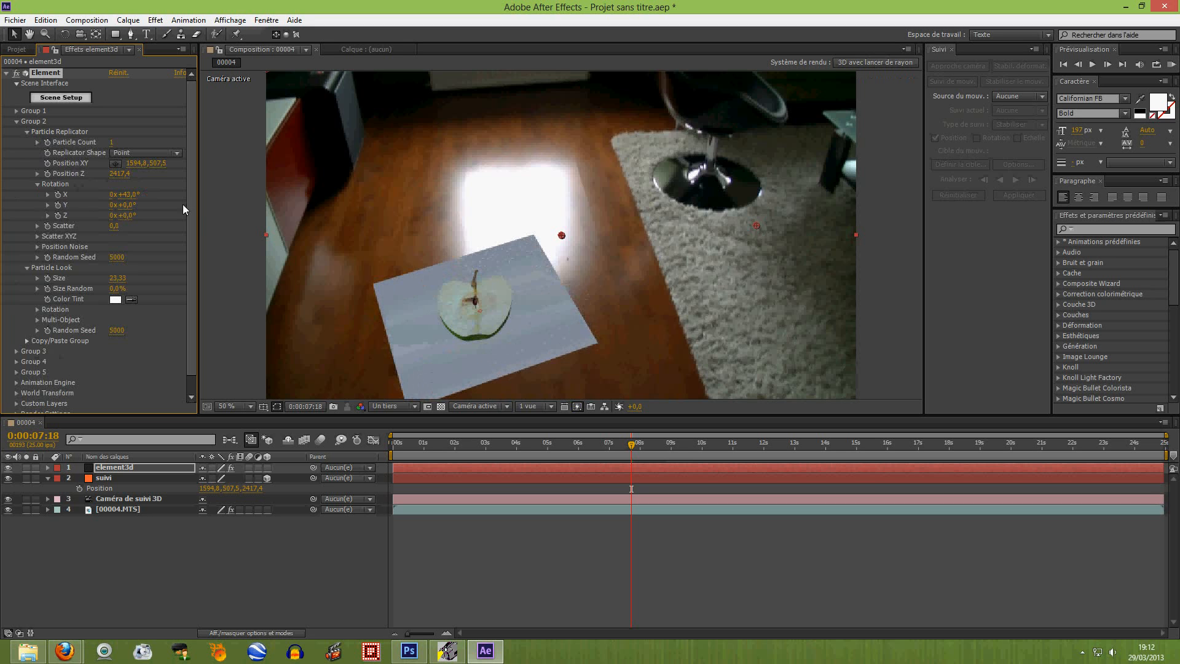
Lower Position Z in Group 1's Particle Replicator to bring the apple half slightly closer to the camera.
{"action": "left_click", "coordinate": [17, 121]}
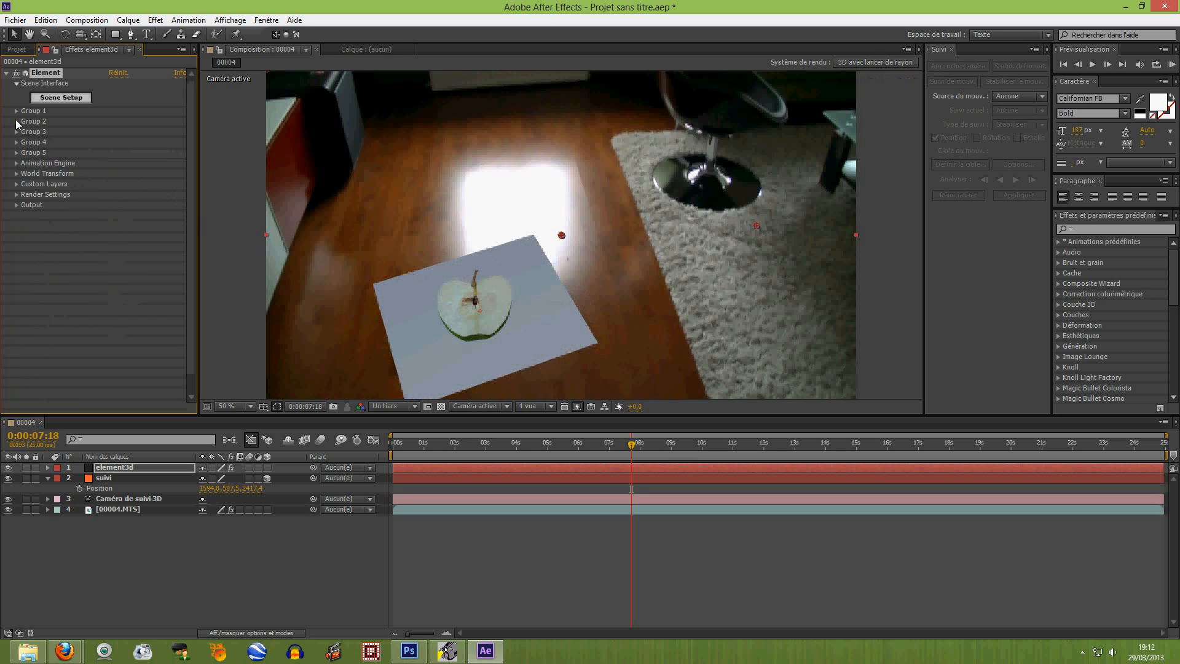
{"action": "left_click", "coordinate": [14, 112]}
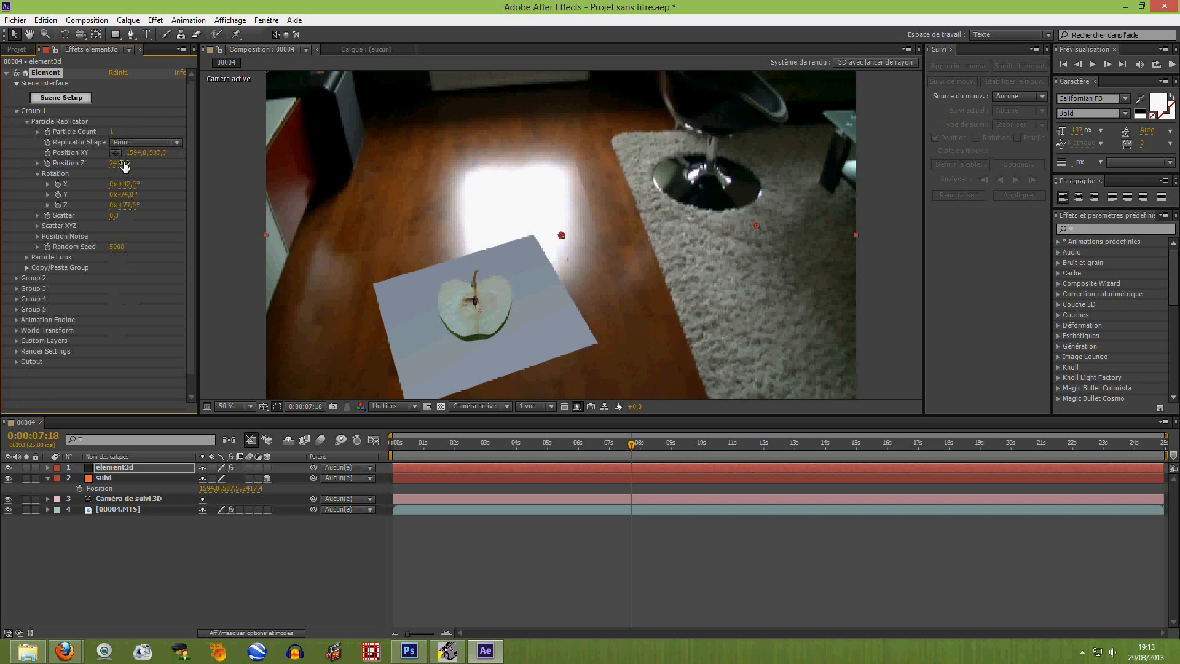
{"action": "left_click", "coordinate": [838, 444]}
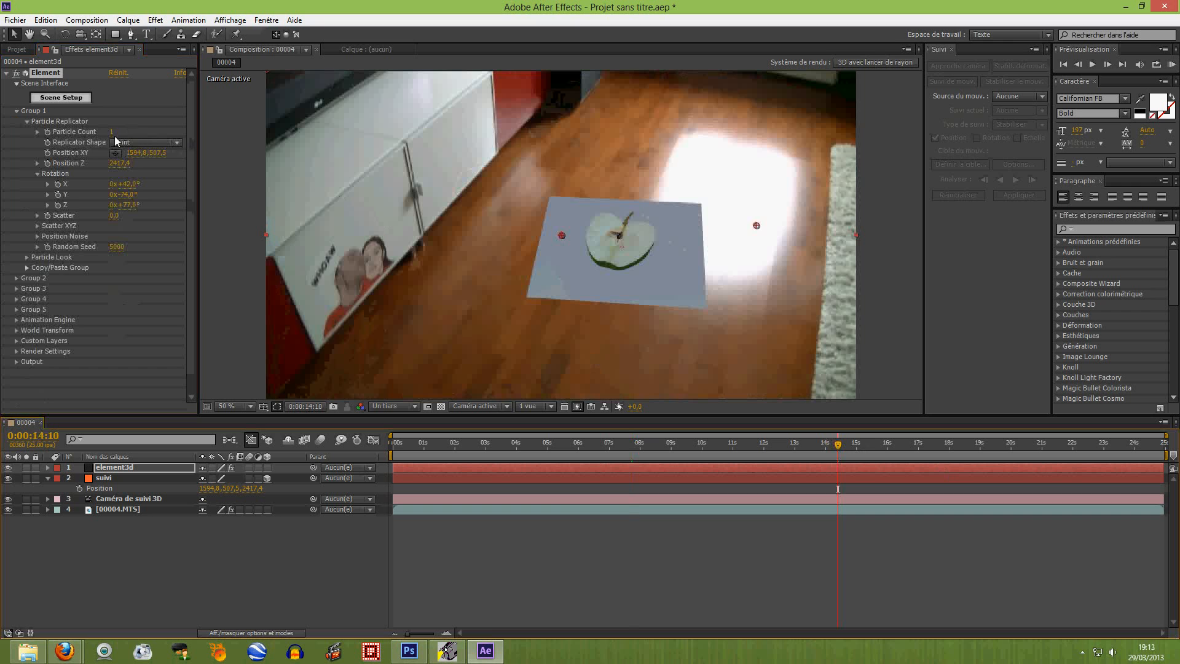
{"action": "mouse_move", "coordinate": [120, 164]}
{"action": "left_mouse_down"}
{"action": "mouse_move", "coordinate": [158, 167]}
{"action": "mouse_move", "coordinate": [113, 171]}
{"action": "left_mouse_up"}
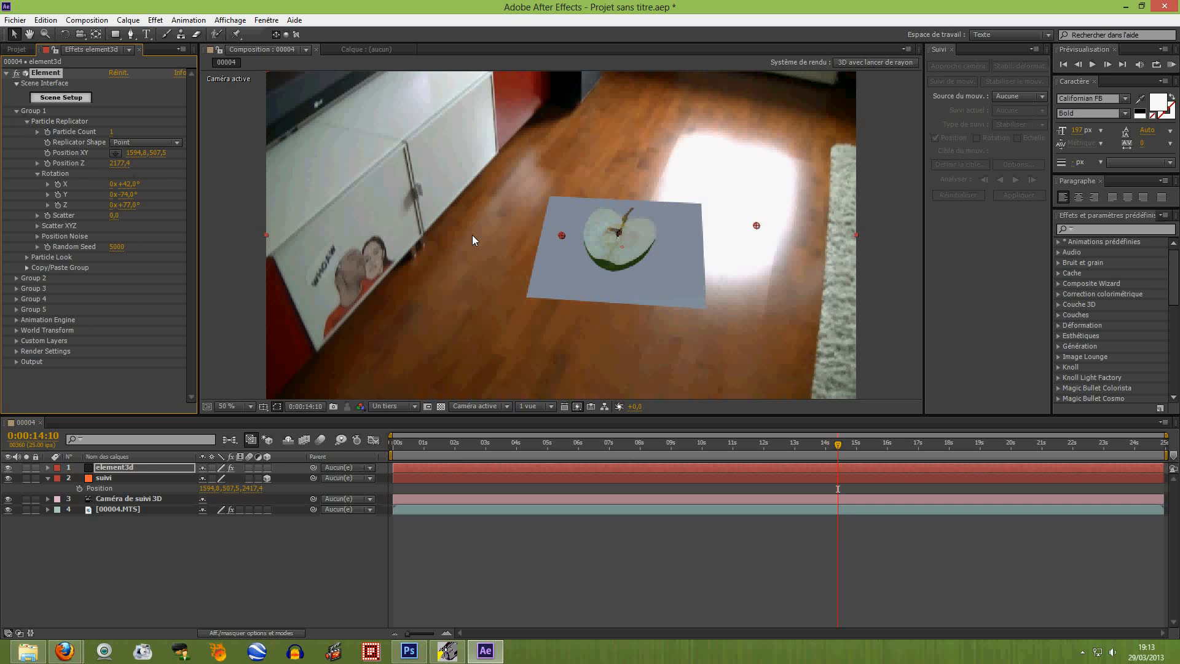
{"action": "mouse_move", "coordinate": [125, 169]}
{"action": "left_mouse_down"}
{"action": "mouse_move", "coordinate": [114, 169]}
{"action": "mouse_move", "coordinate": [136, 175]}
{"action": "left_mouse_up"}
{"action": "left_click", "coordinate": [16, 112]}
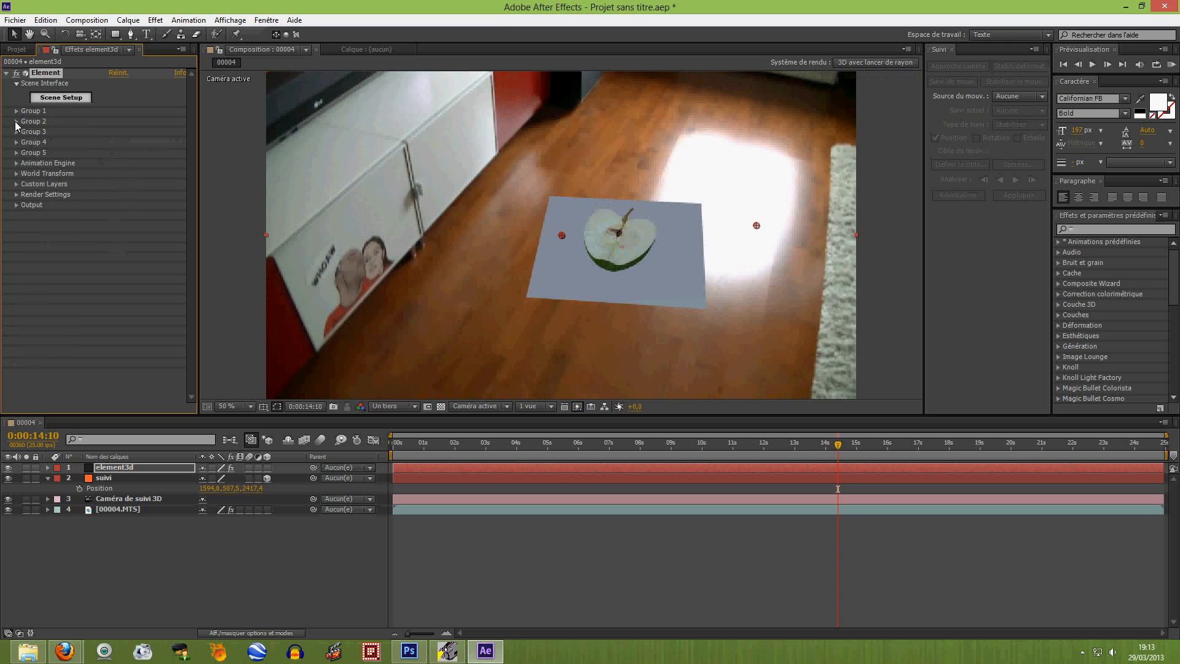
Enlarge the plane under the apple by setting Group 2's Particle Look Size to 29,50.
{"action": "left_click", "coordinate": [16, 121]}
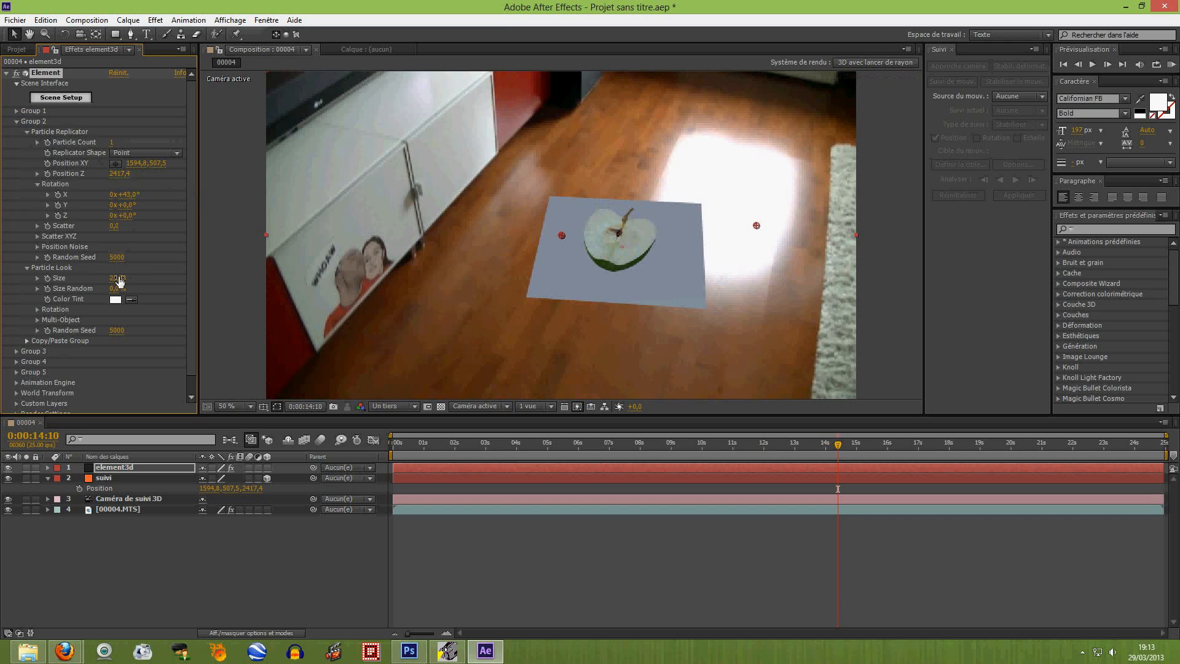
{"action": "left_click_drag", "start_coordinate": [117, 278], "coordinate": [646, 330]}
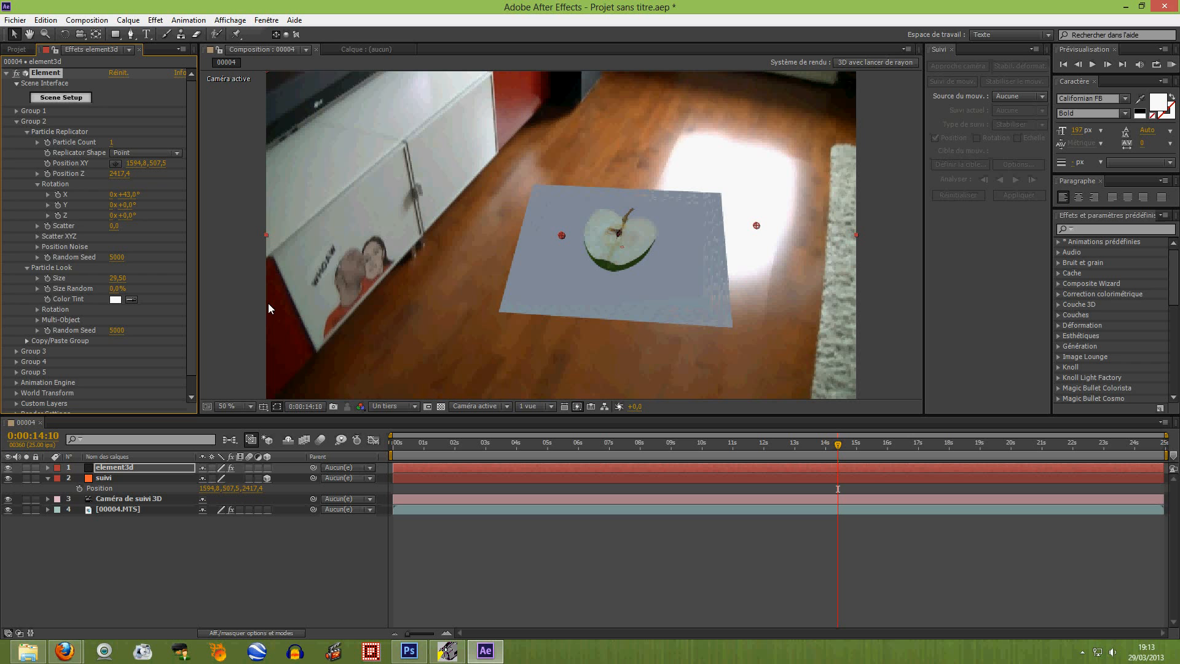
{"action": "left_click", "coordinate": [18, 121]}
Enable Matte Shadow in the advanced settings of the plane's material in Scene Setup and apply the scene.
{"action": "left_click", "coordinate": [61, 97]}
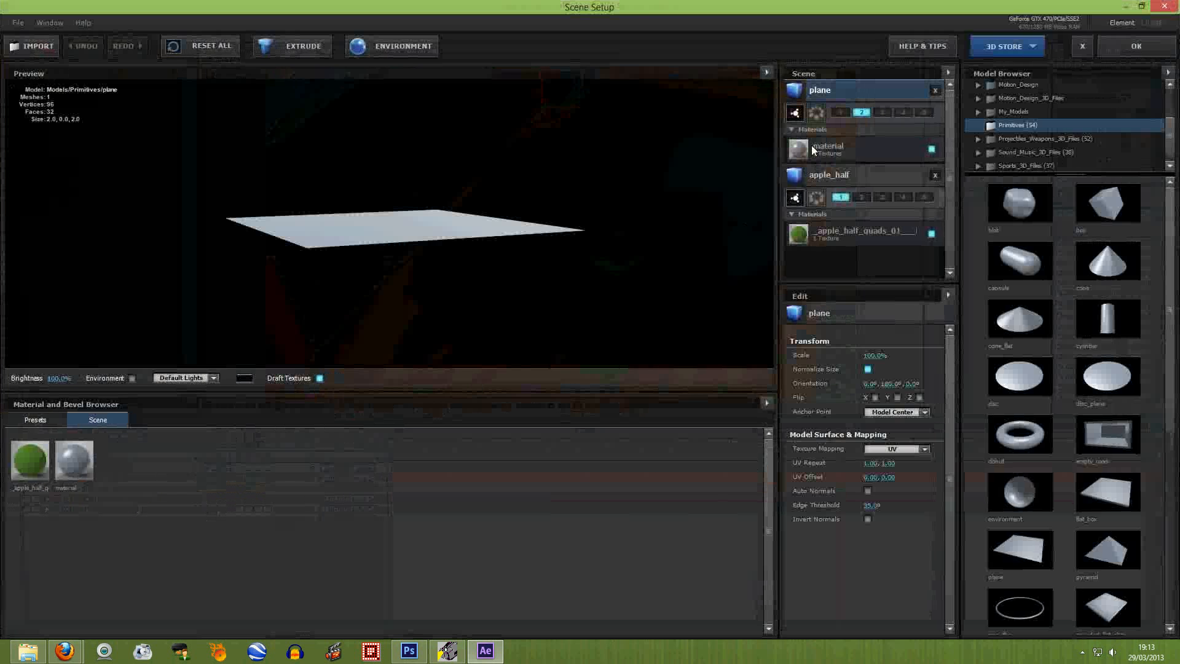
{"action": "left_click", "coordinate": [844, 153]}
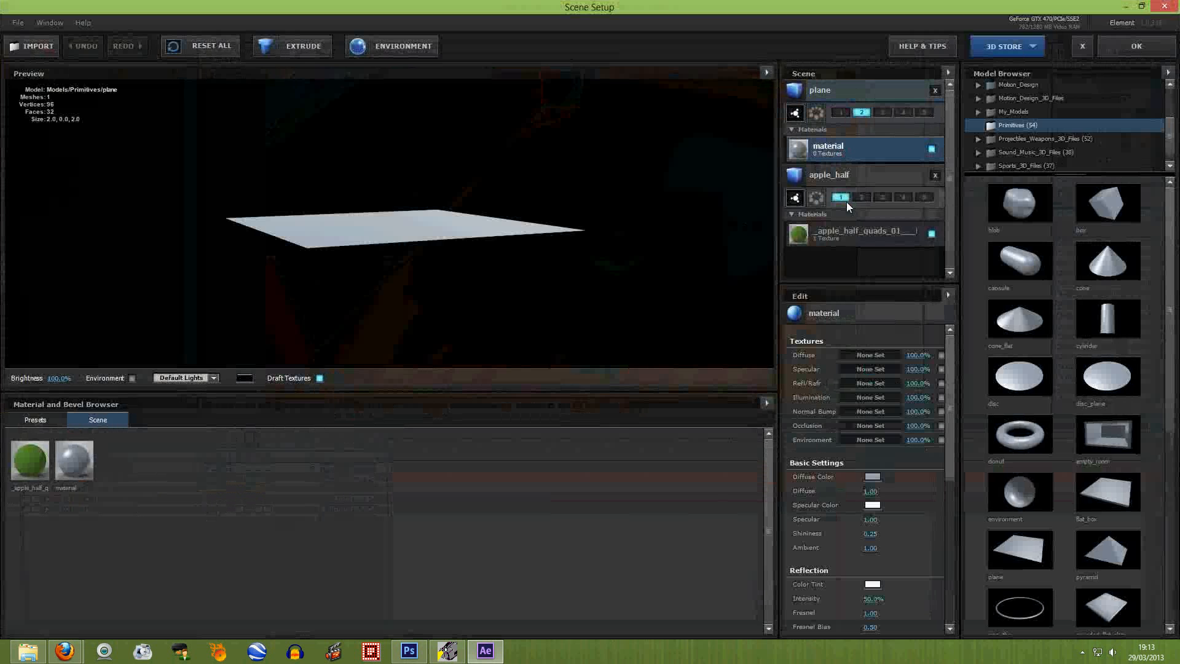
{"action": "left_click_drag", "start_coordinate": [949, 403], "coordinate": [956, 572]}
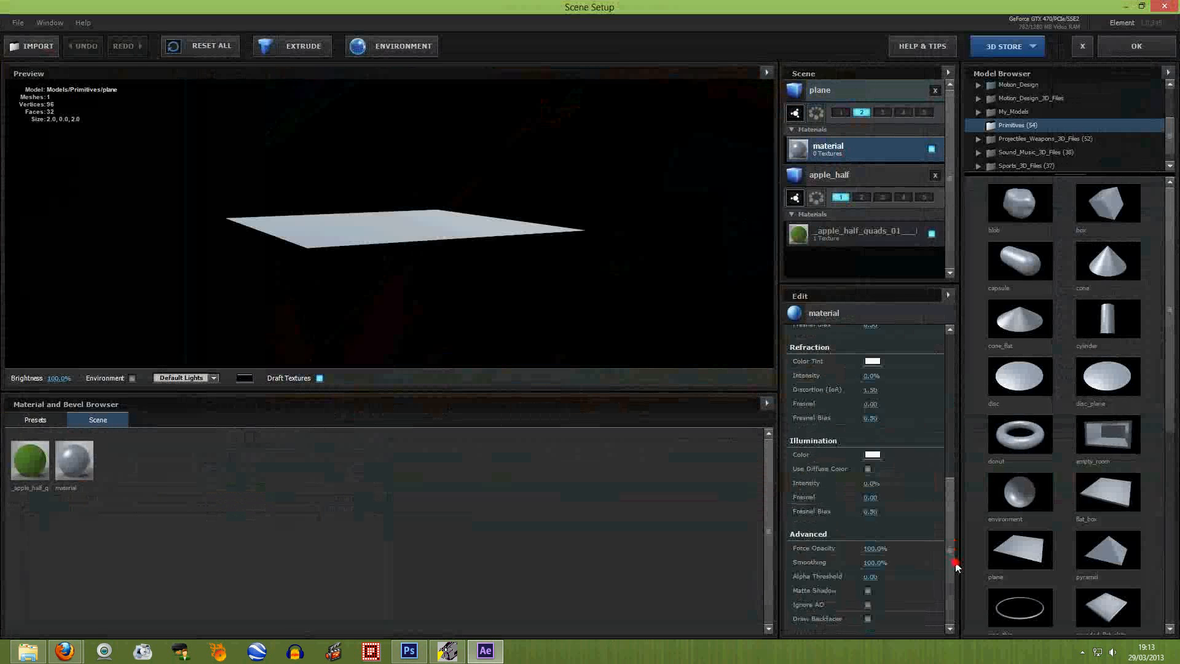
{"action": "left_click", "coordinate": [867, 590]}
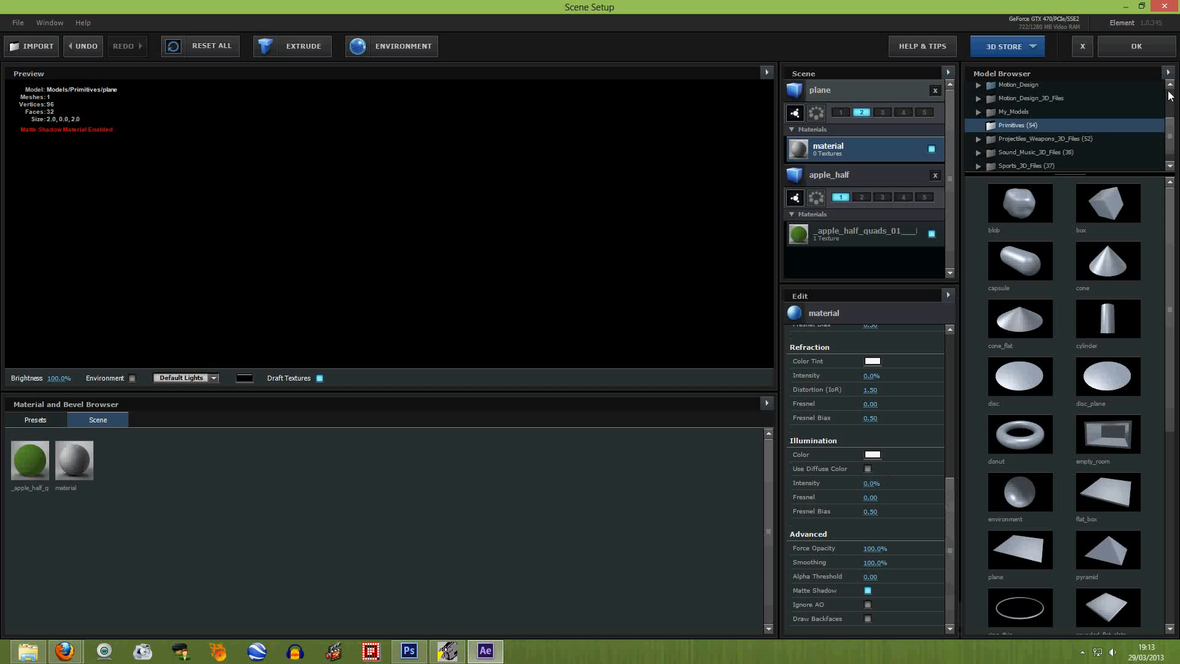
{"action": "left_click", "coordinate": [1137, 43]}
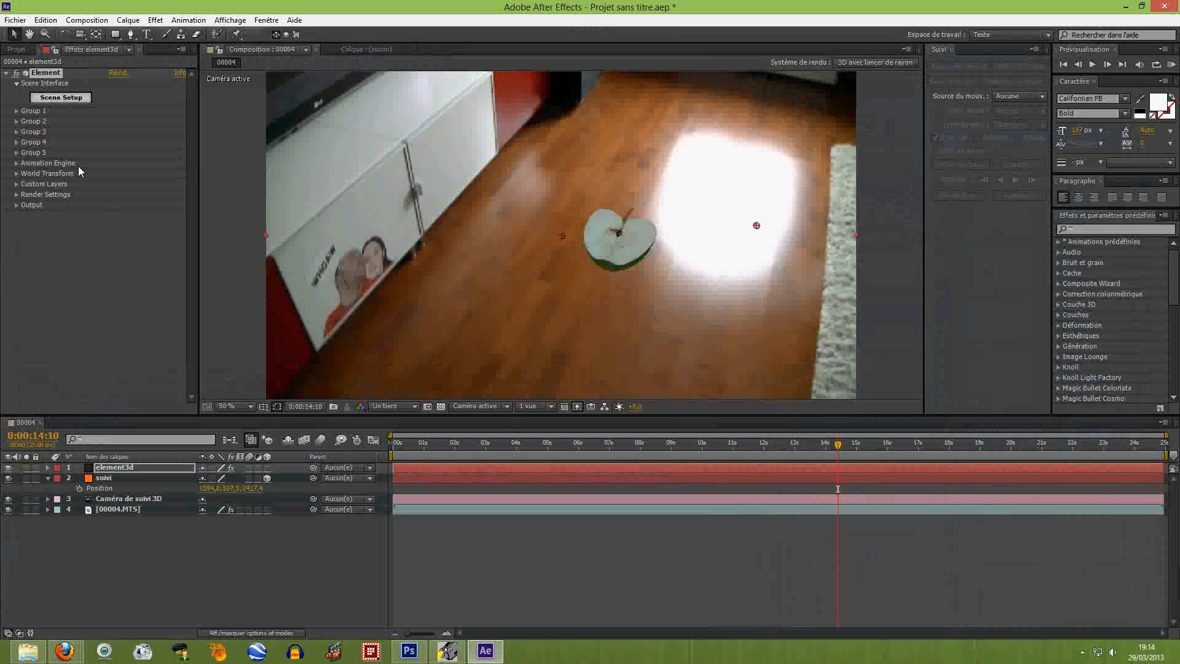
Strengthen the ambient occlusion in Element's render settings with Intensity 10,0, Samples 96 and Radius 1,4.
{"action": "left_click", "coordinate": [18, 195]}
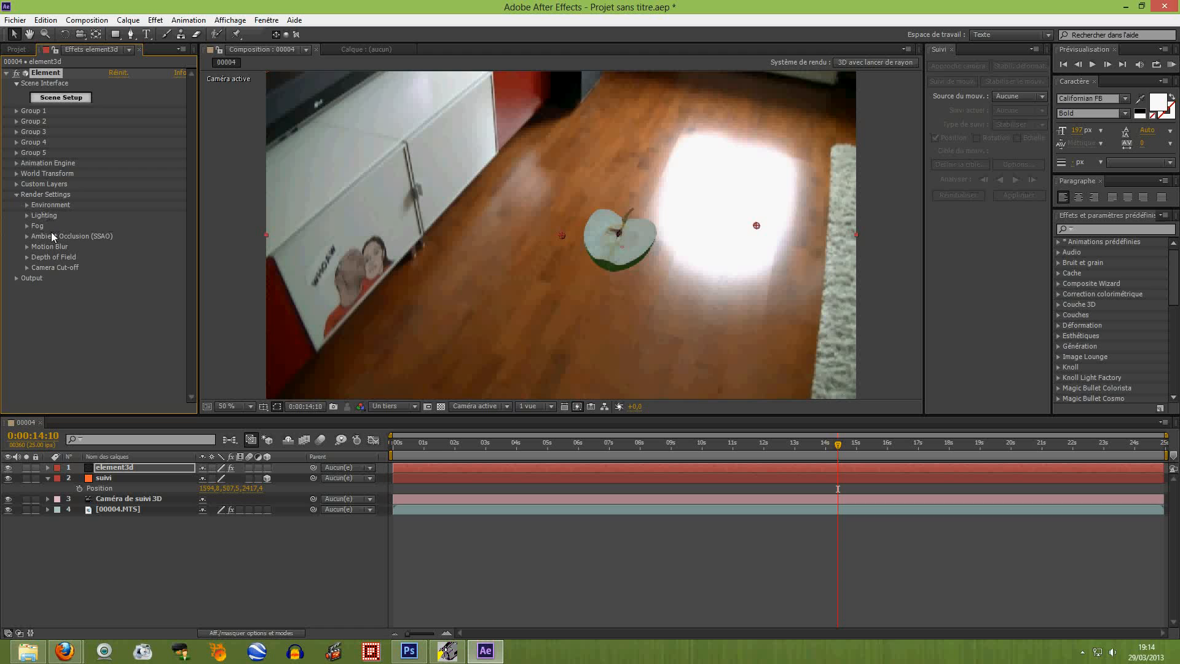
{"action": "left_click", "coordinate": [27, 236]}
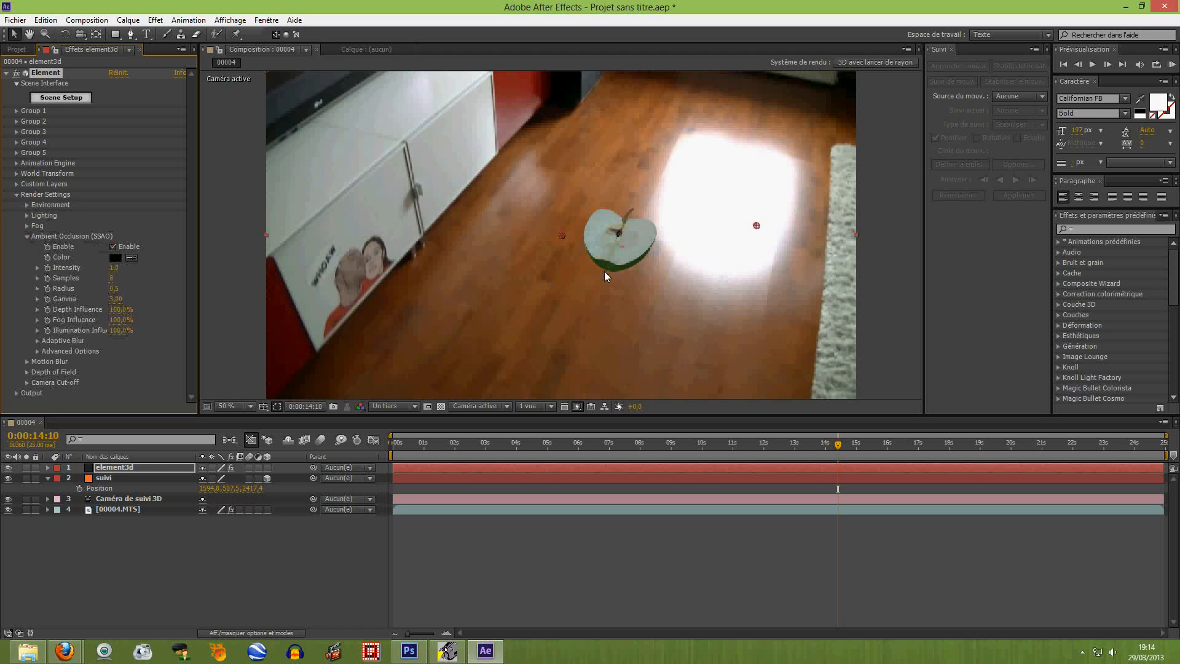
{"action": "key", "text": "period"}
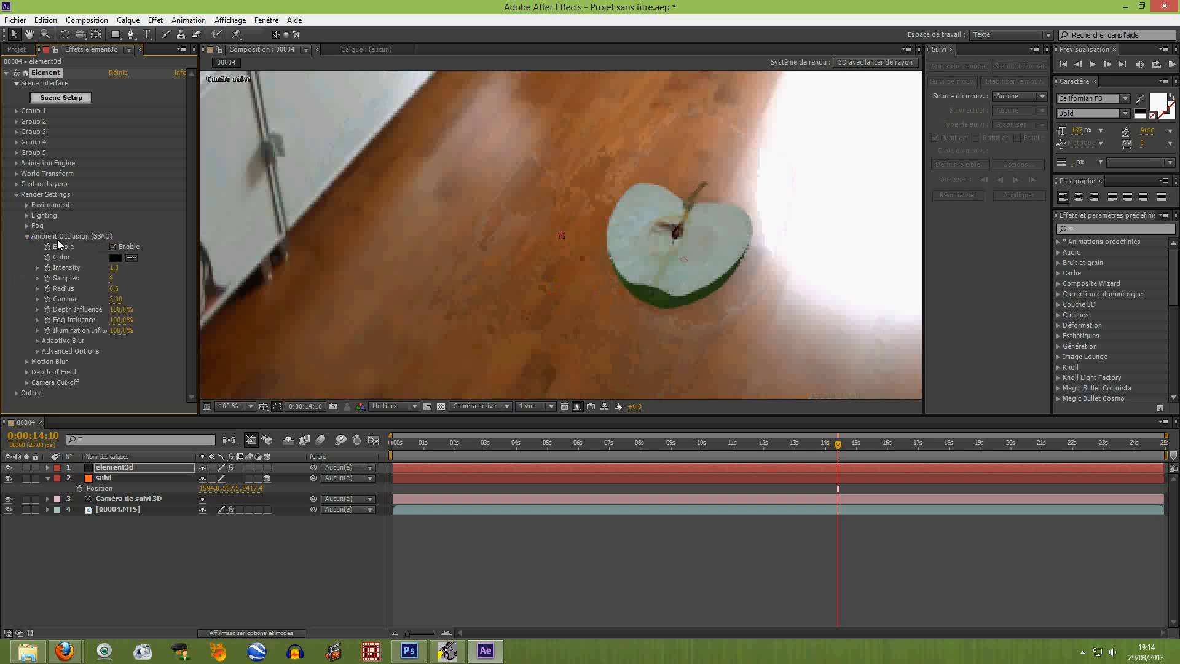
{"action": "left_click_drag", "start_coordinate": [114, 267], "coordinate": [370, 279]}
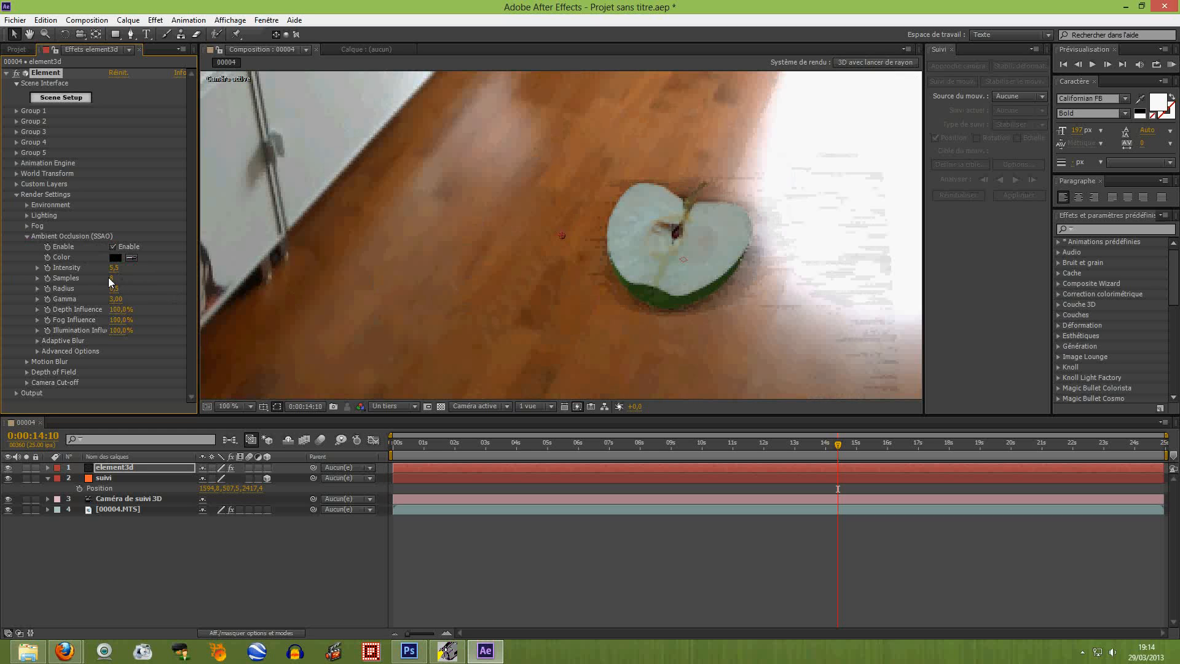
{"action": "left_click_drag", "start_coordinate": [111, 278], "coordinate": [173, 289]}
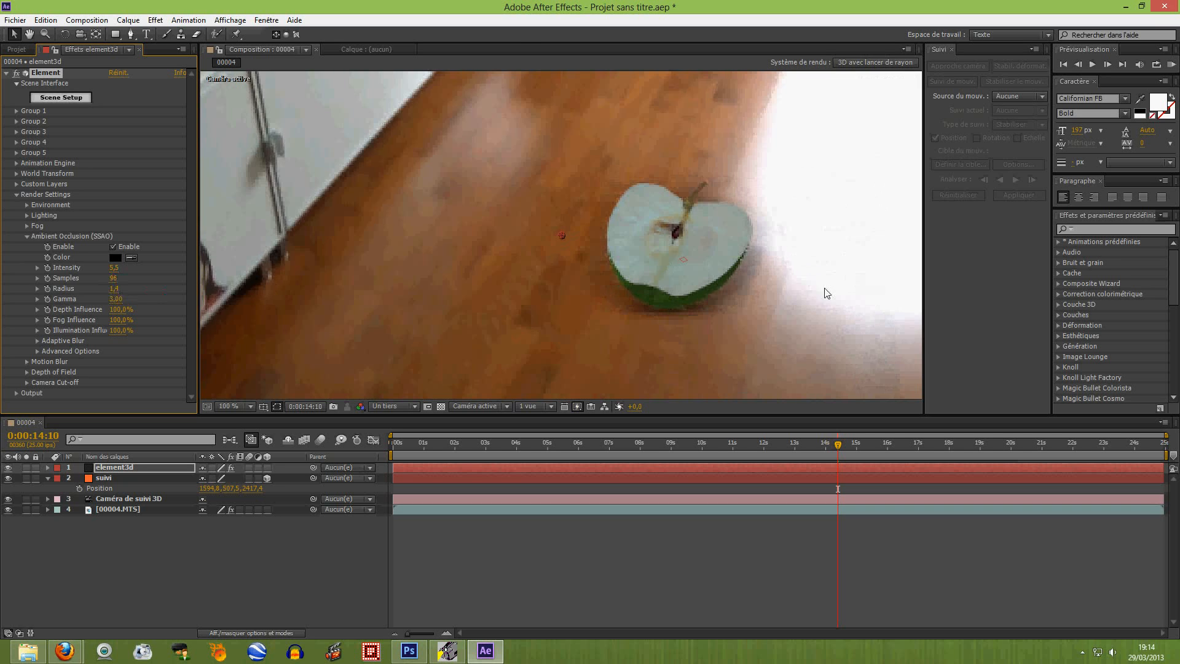
{"action": "scroll", "coordinate": [780, 202], "scroll_direction": "down", "scroll_amount": 2}
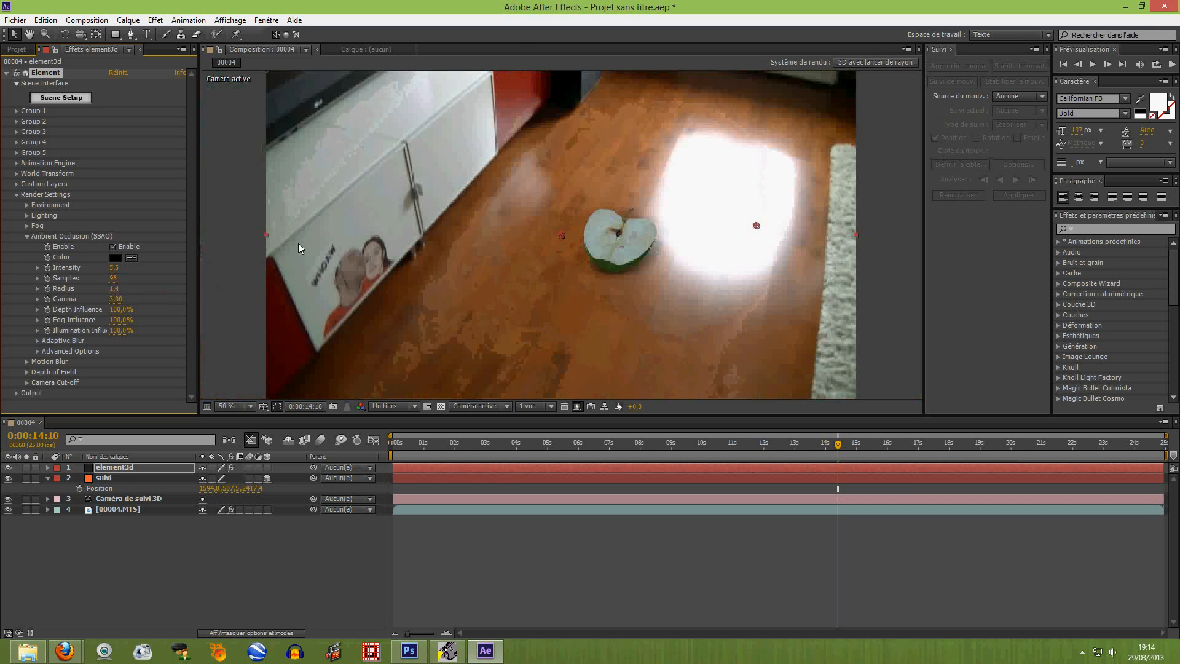
{"action": "left_click_drag", "start_coordinate": [116, 268], "coordinate": [320, 267]}
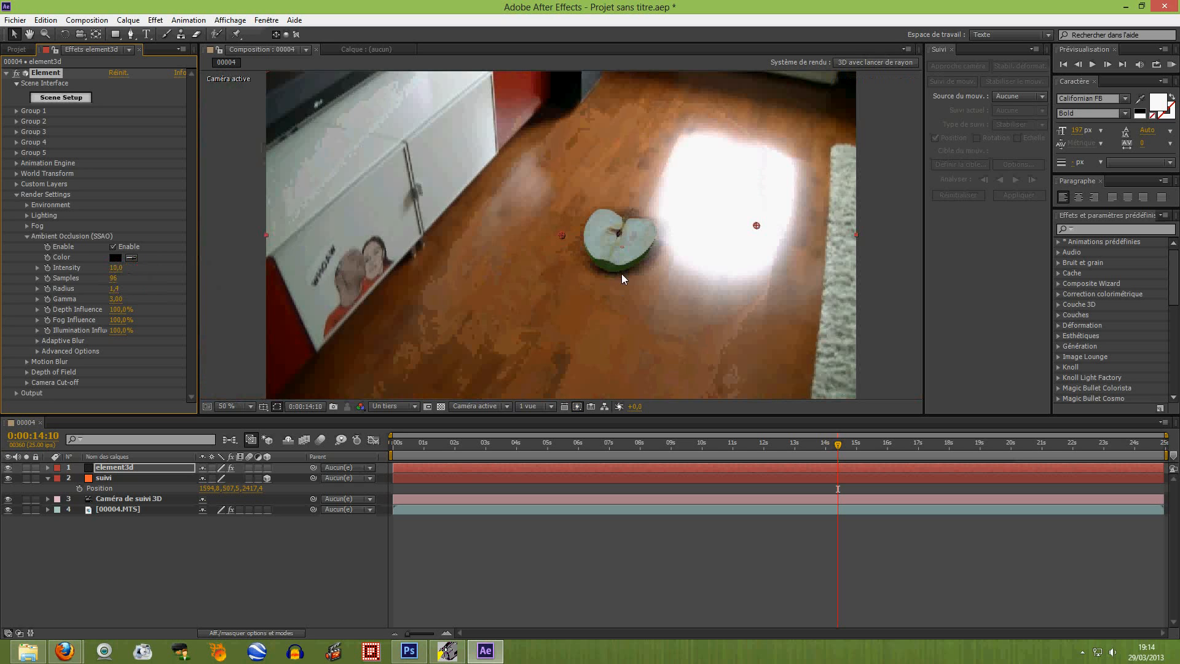
Change the ambient occlusion colour to the dark reddish grey 3A3232.
{"action": "left_click", "coordinate": [121, 258]}
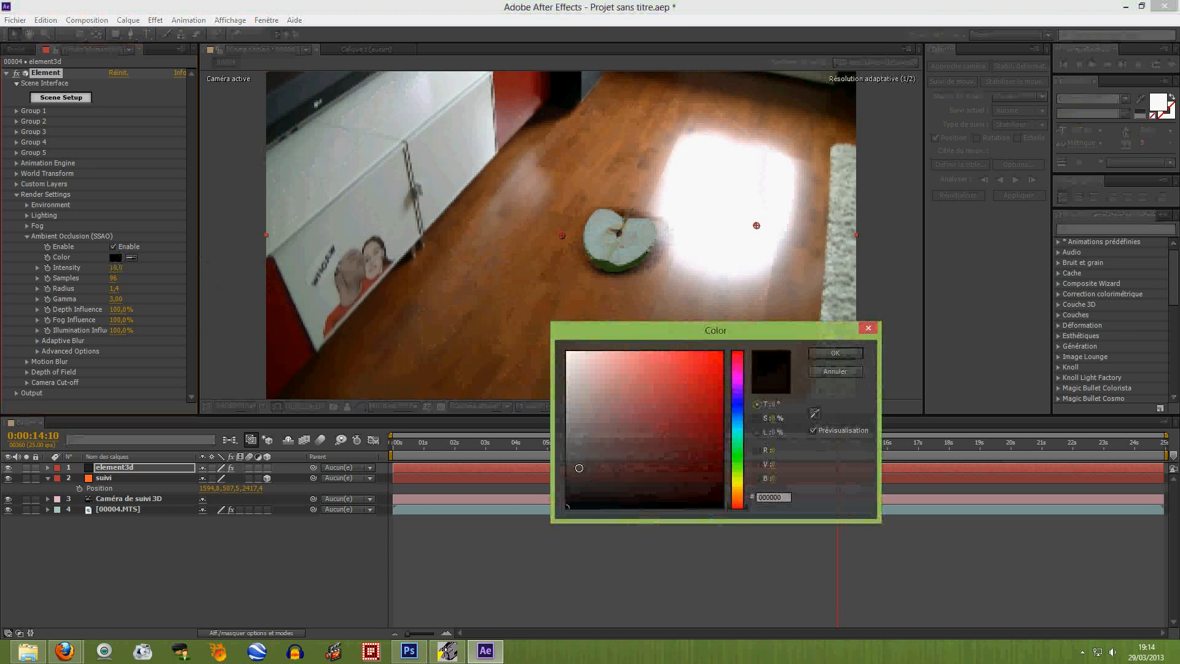
{"action": "left_click", "coordinate": [570, 470]}
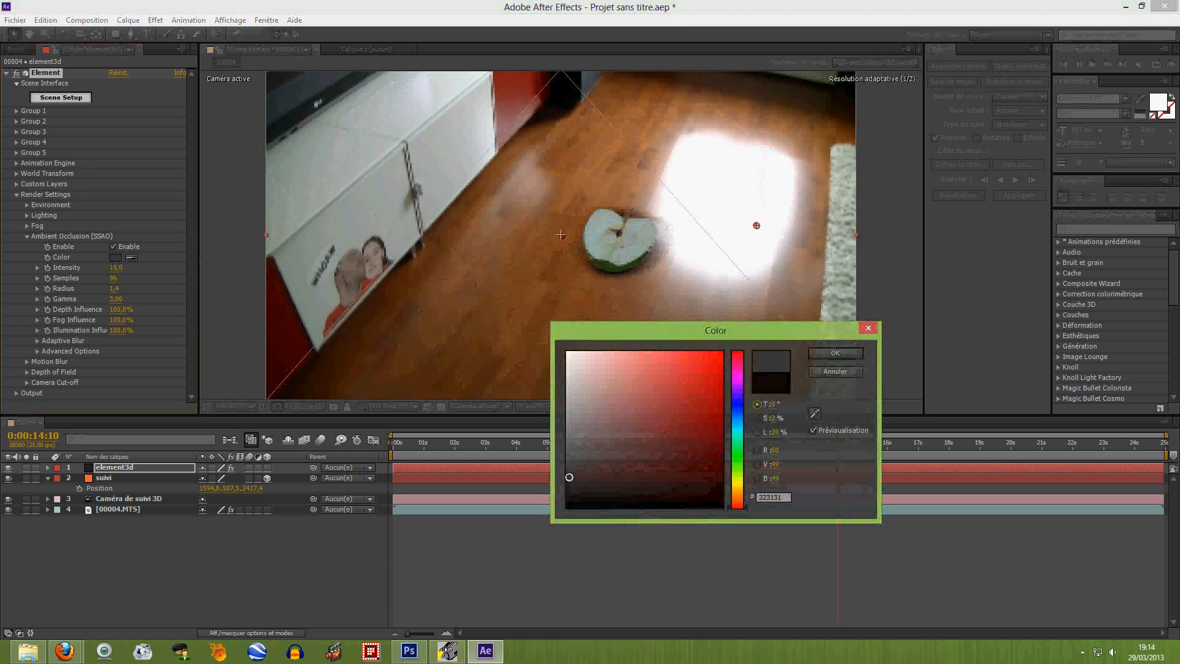
{"action": "left_click_drag", "start_coordinate": [569, 472], "coordinate": [586, 472]}
{"action": "left_click", "coordinate": [827, 355]}
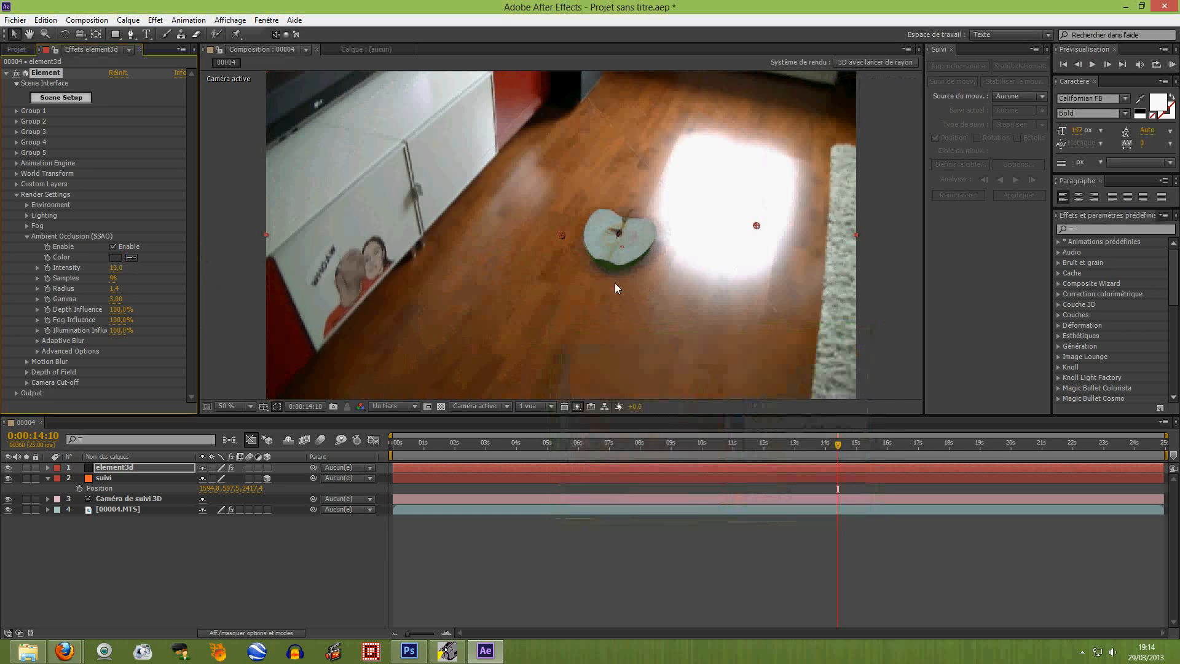
Darken the ambient occlusion colour to 211F1F.
{"action": "left_click", "coordinate": [115, 257]}
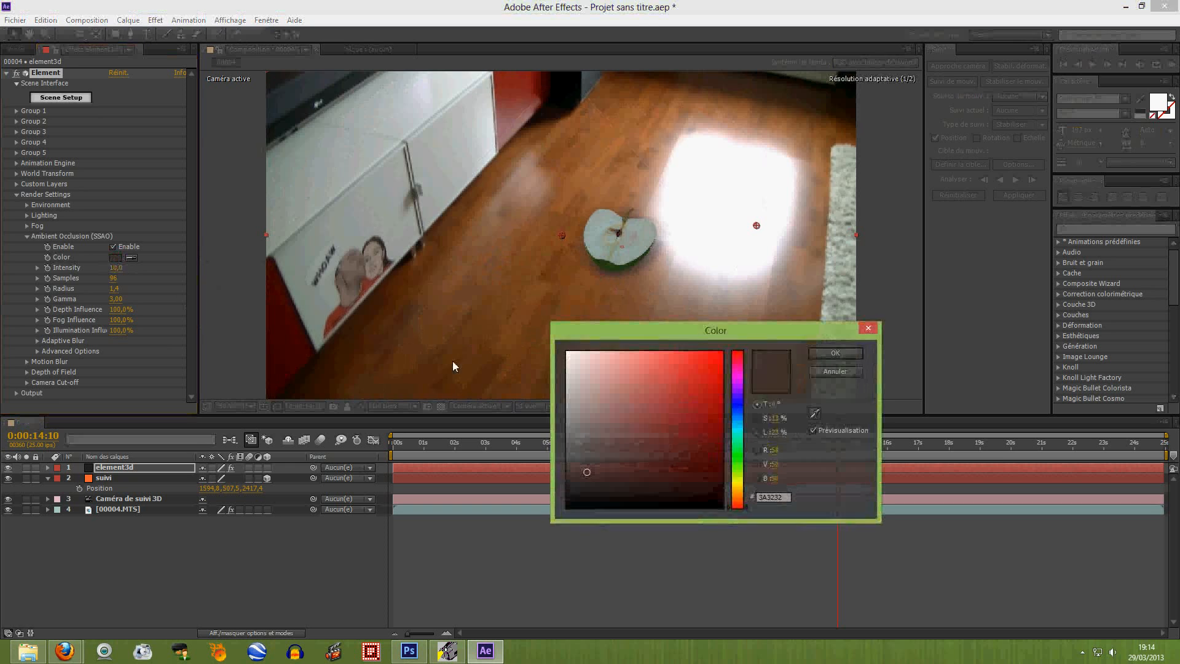
{"action": "left_click", "coordinate": [578, 487]}
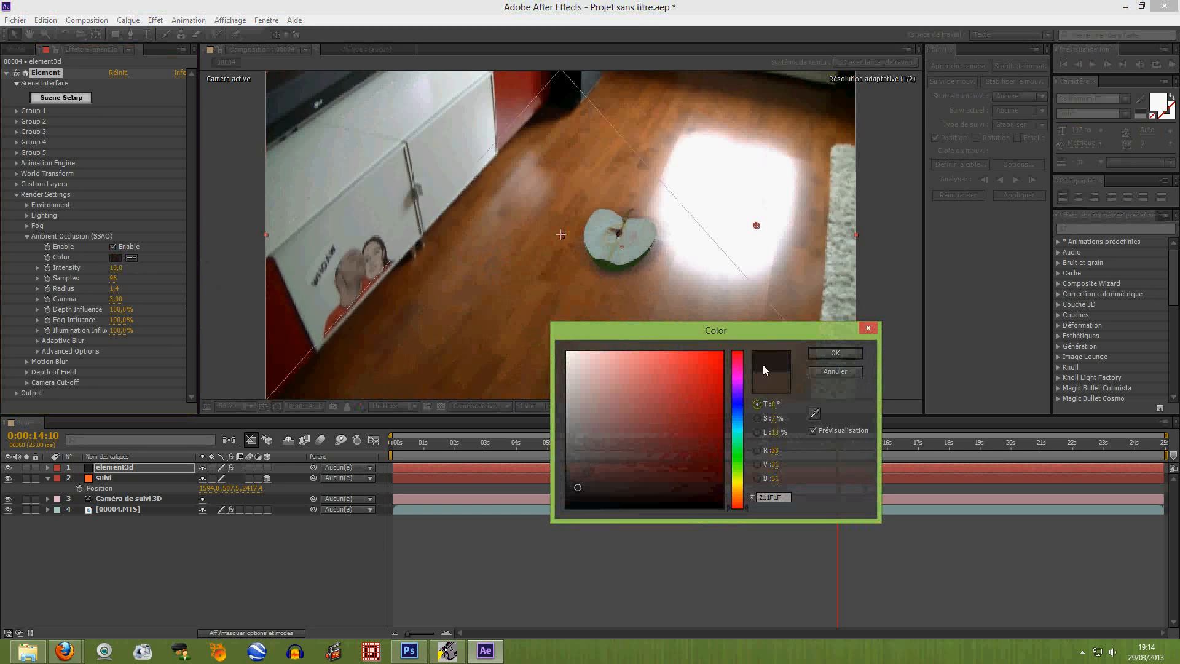
{"action": "left_click", "coordinate": [823, 354]}
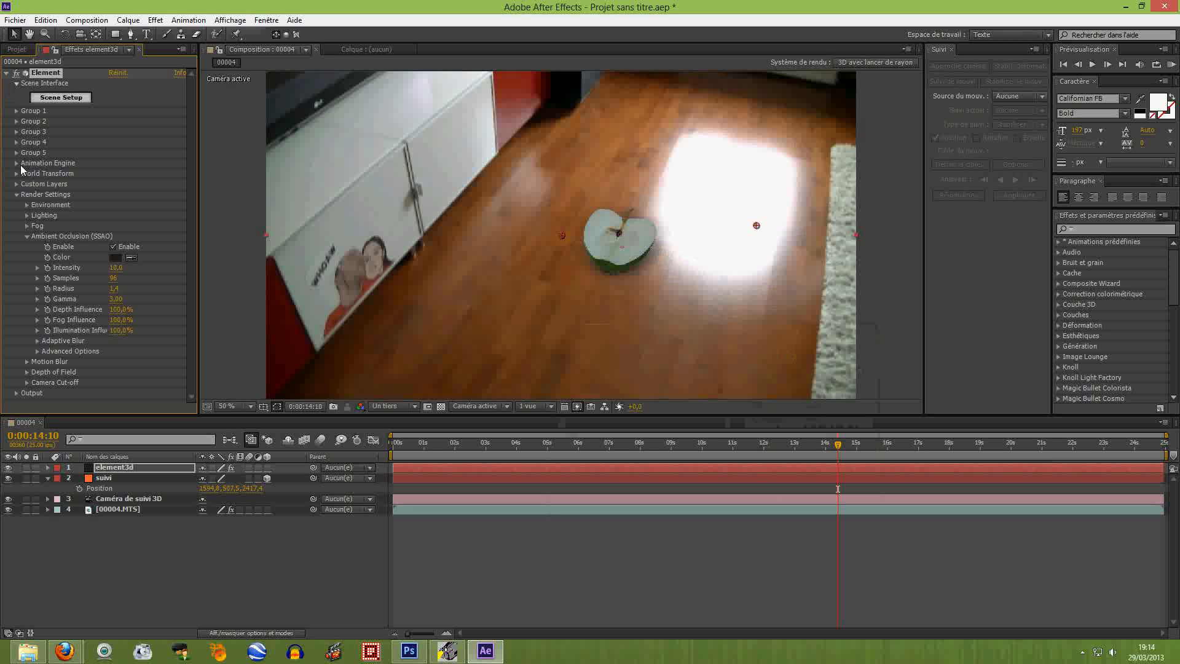
{"action": "left_click", "coordinate": [17, 195]}
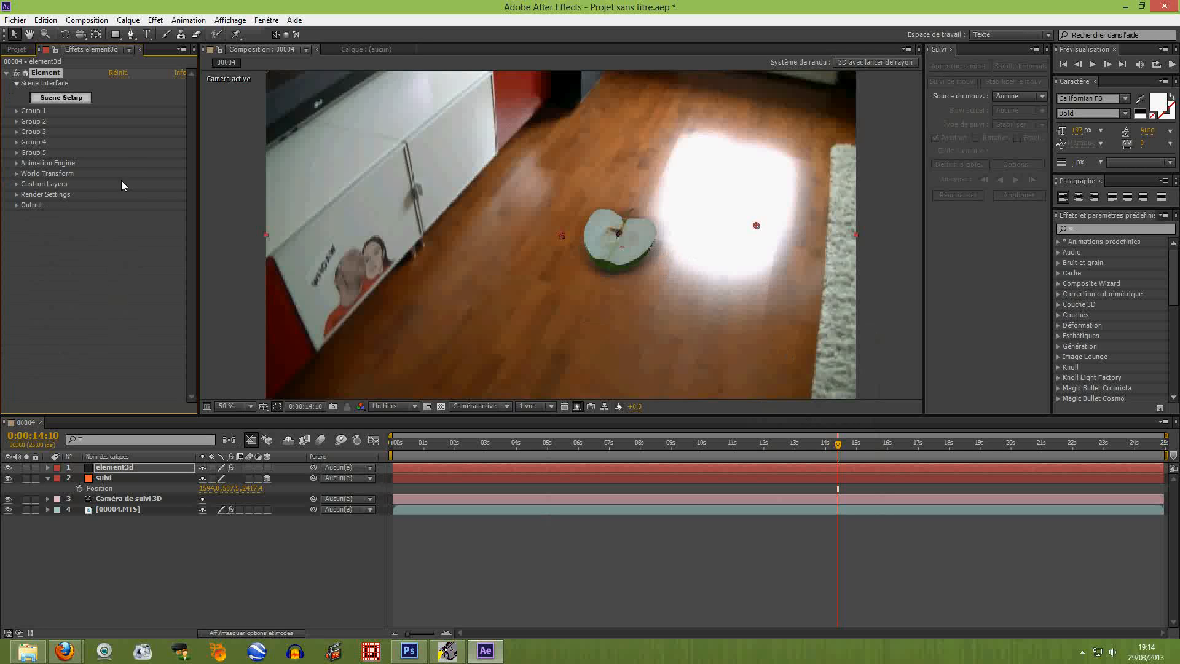
Play the composition from the current frame and from its start to check the apple's tracking and contact shadow on the floor.
{"action": "left_click", "coordinate": [1094, 64]}
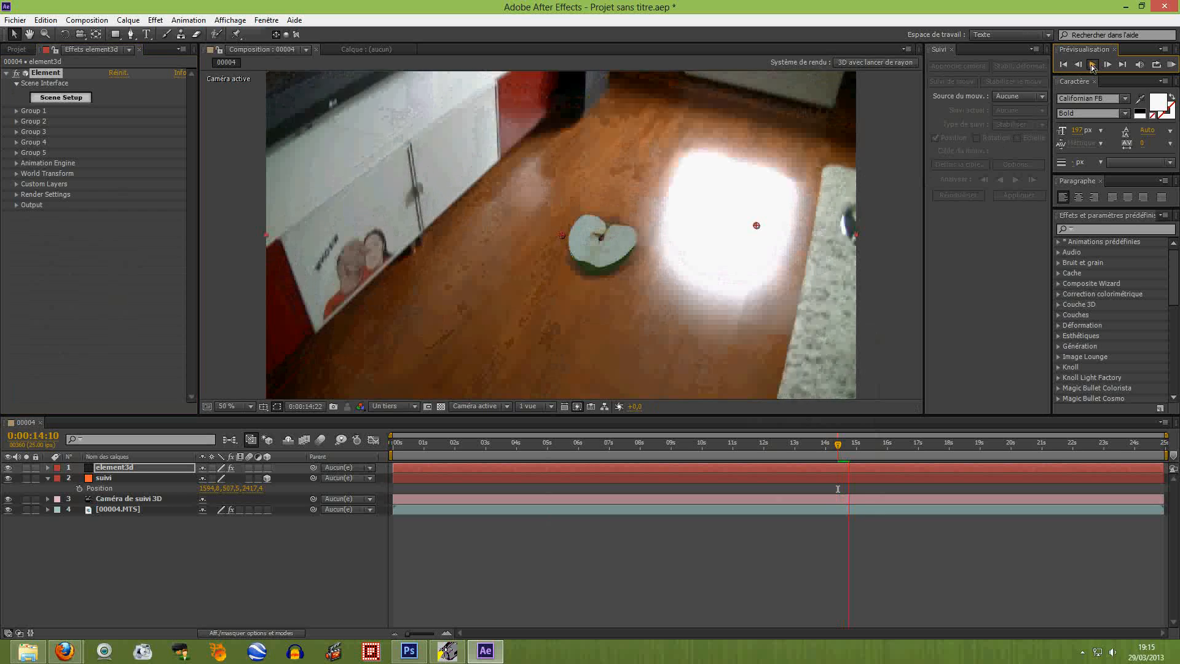
{"action": "left_click", "coordinate": [1093, 68]}
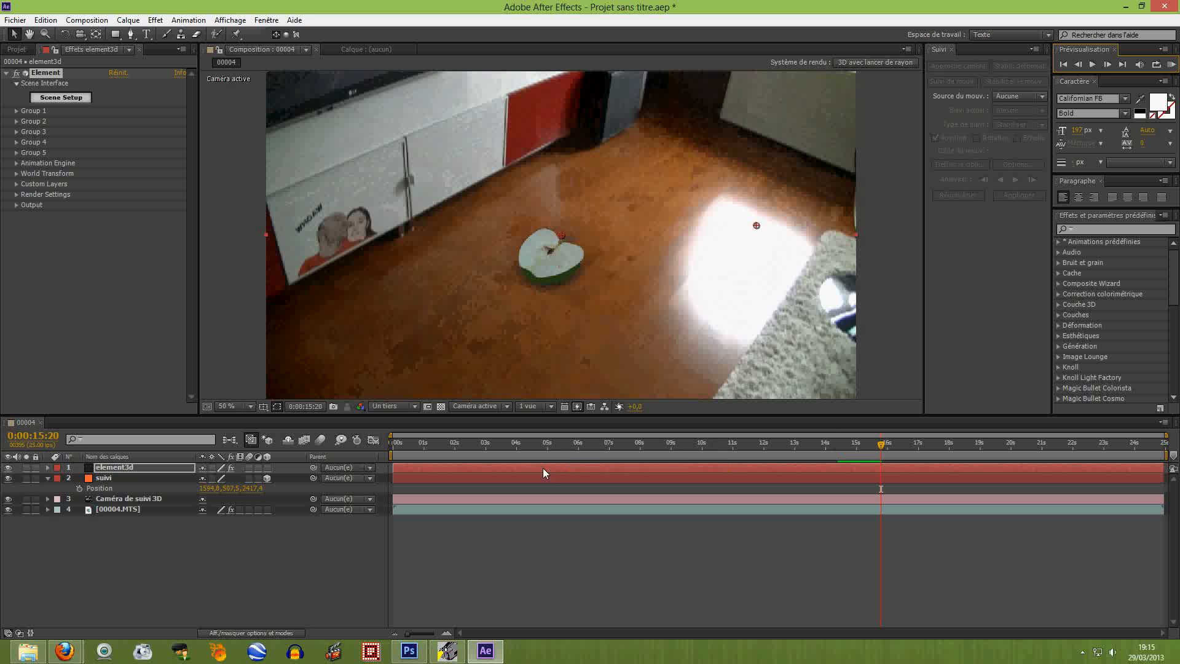
{"action": "left_click", "coordinate": [1064, 65]}
{"action": "left_click", "coordinate": [1091, 65]}
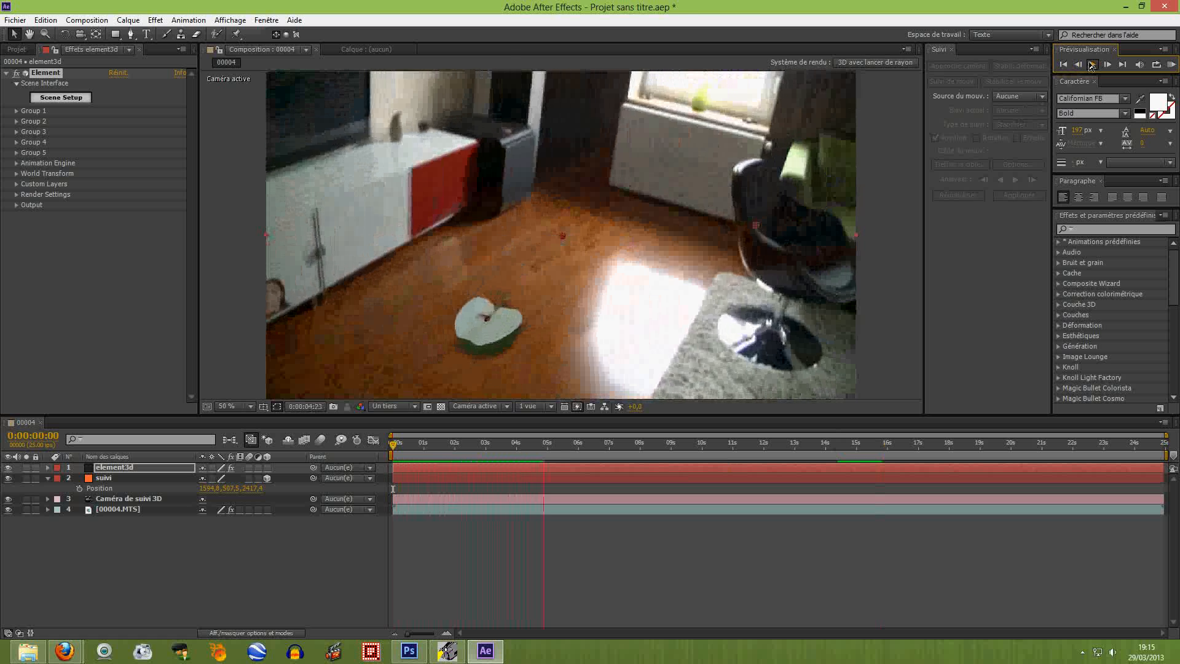
{"action": "left_click", "coordinate": [1091, 64]}
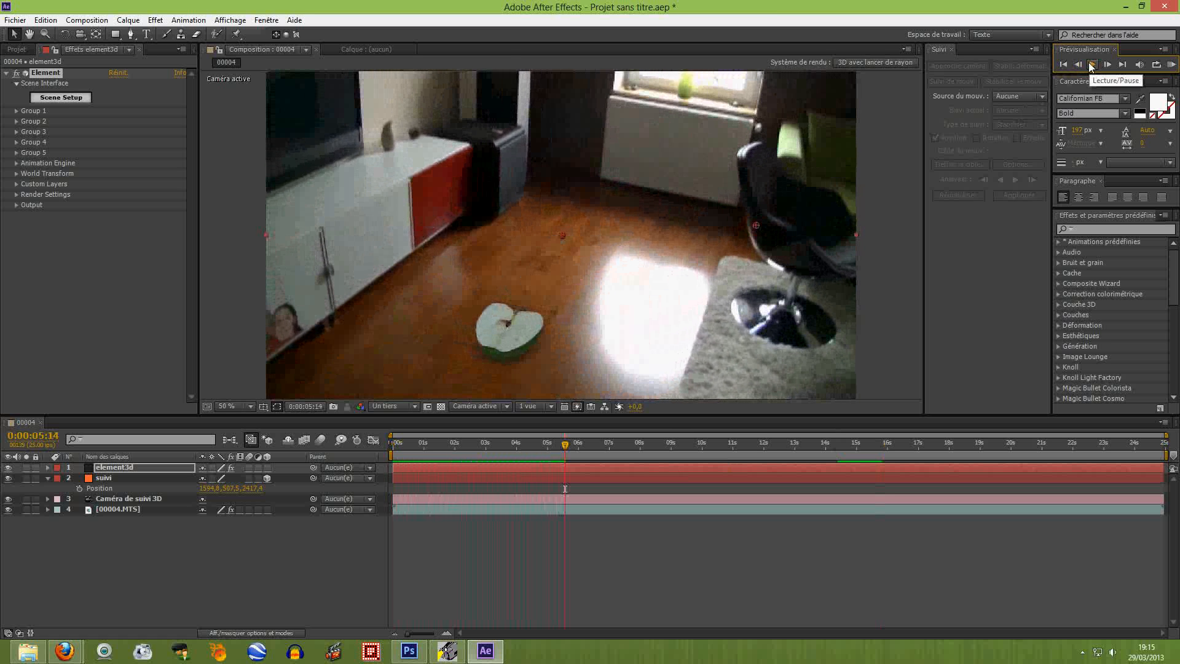
{"action": "left_click", "coordinate": [1090, 65]}
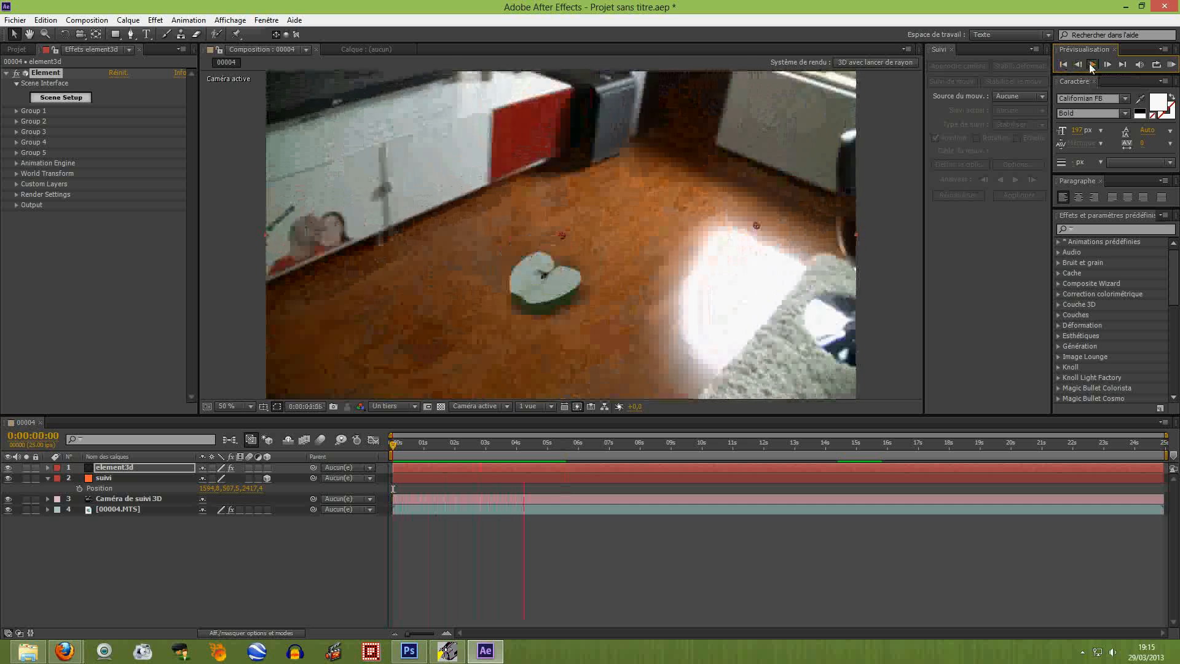
{"action": "left_click", "coordinate": [1091, 65]}
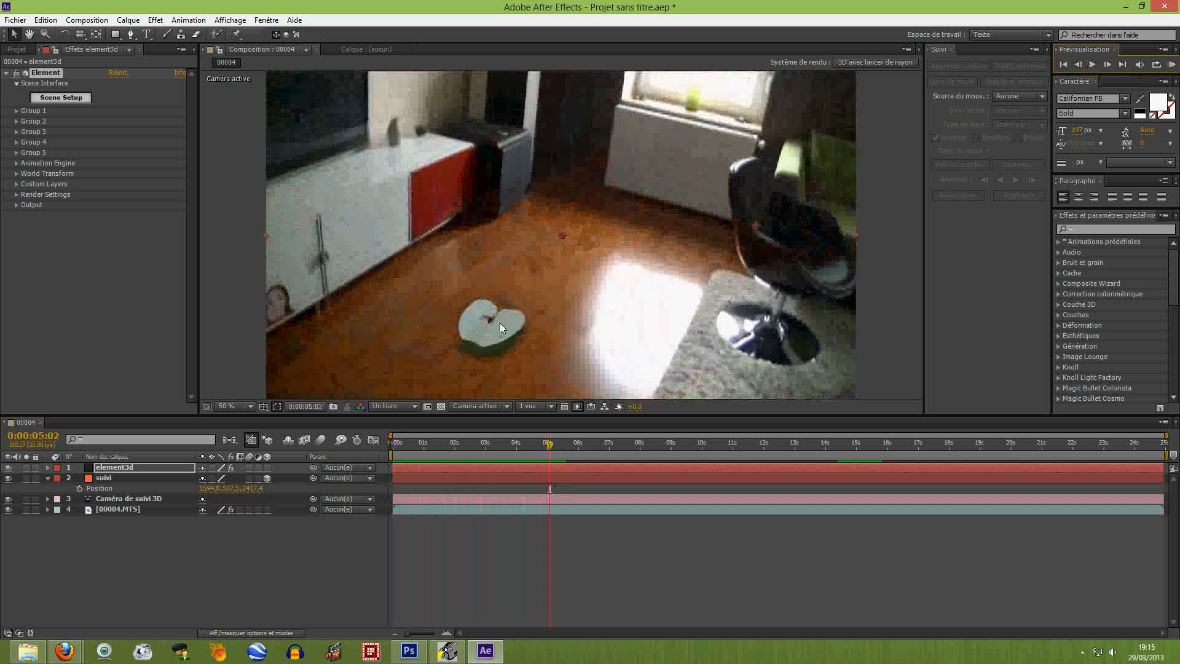